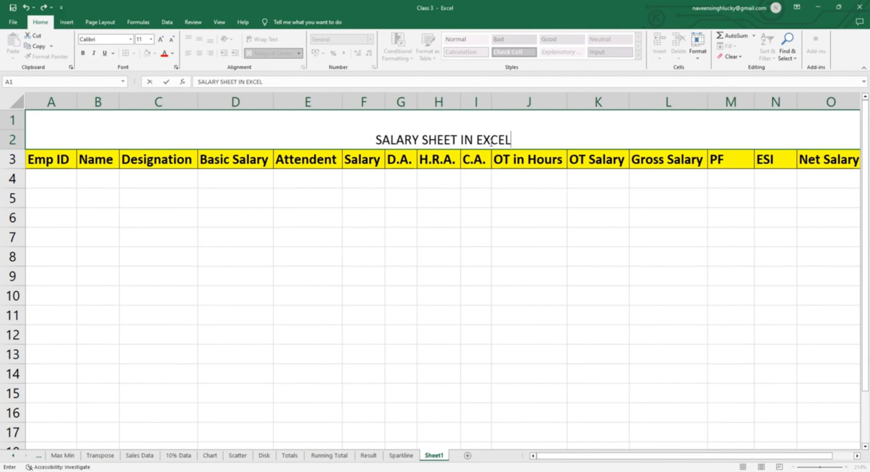
Commit the title "SALARY SHEET IN EXCEL" in the merged cell and align it centred horizontally and in the vertical middle
key(ctrl+Return)
click(199, 53)
click(200, 53)
click(199, 40)
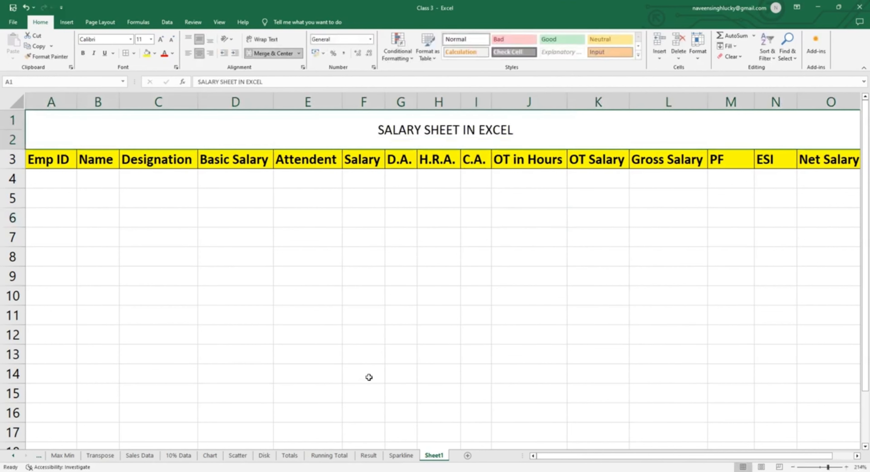
Set the merged title's font size to 22 and make it bold
click(150, 40)
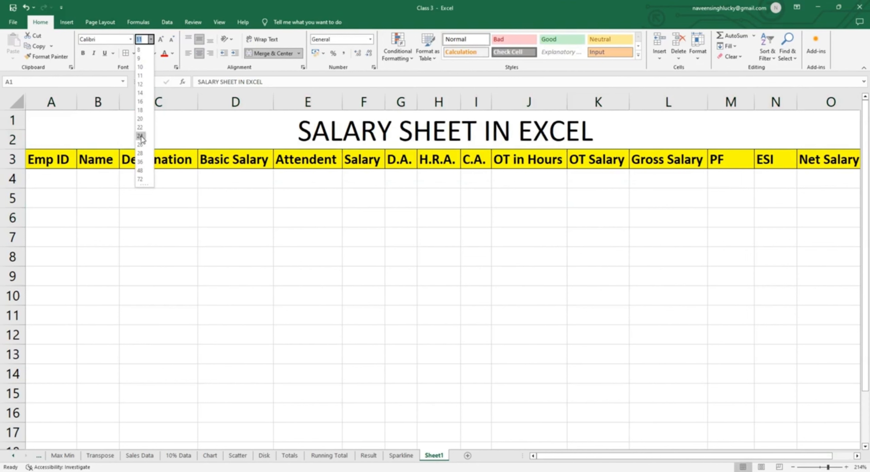
click(139, 127)
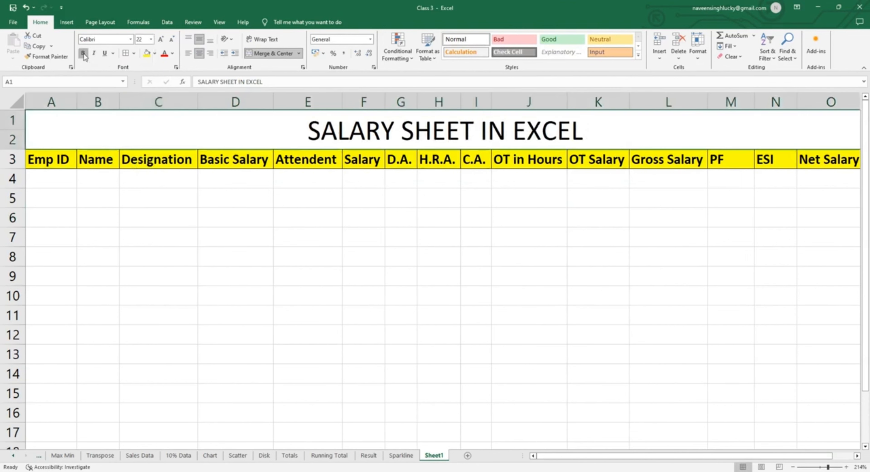
click(83, 54)
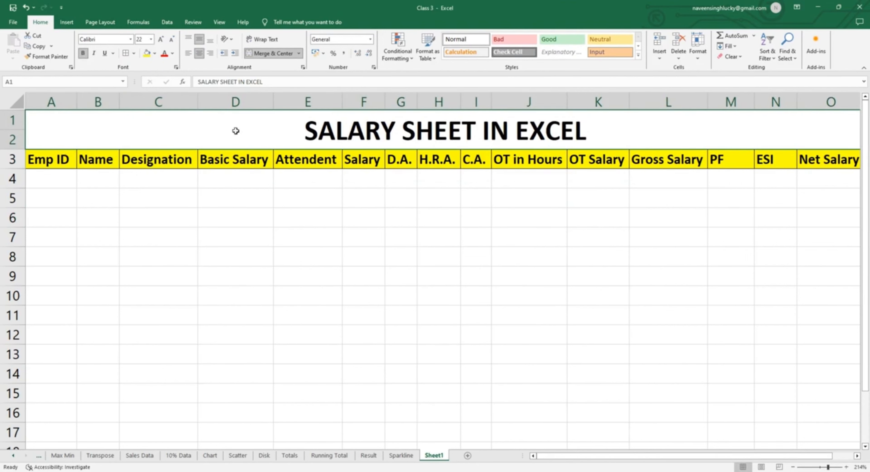
Give the title cell a standard green fill and a white font colour
click(155, 53)
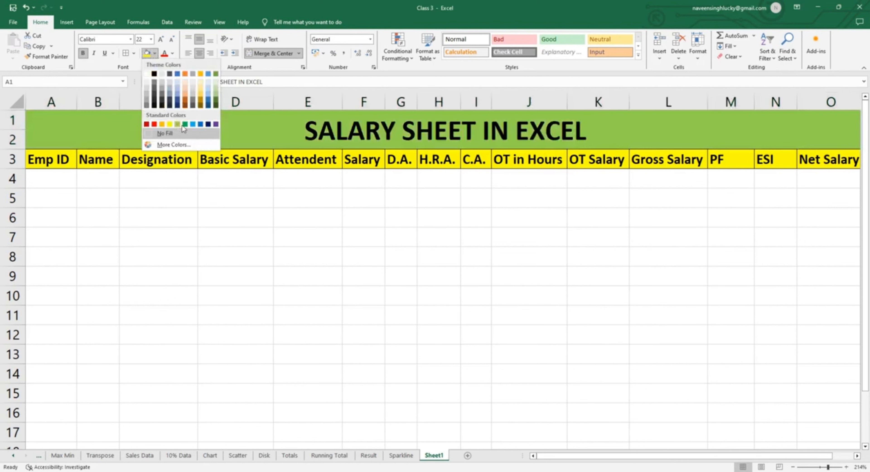
click(185, 124)
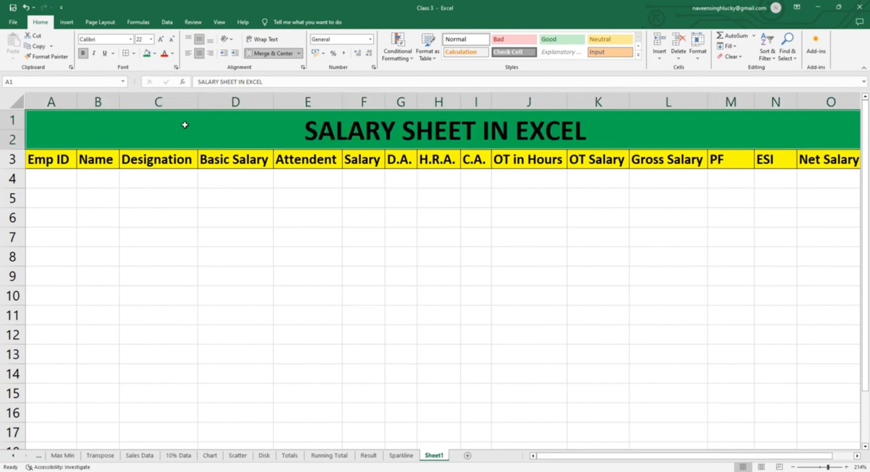
click(173, 54)
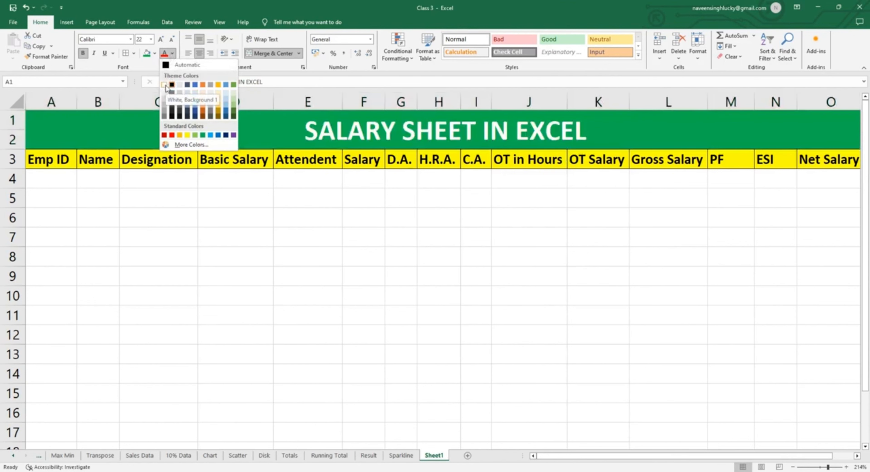
click(164, 84)
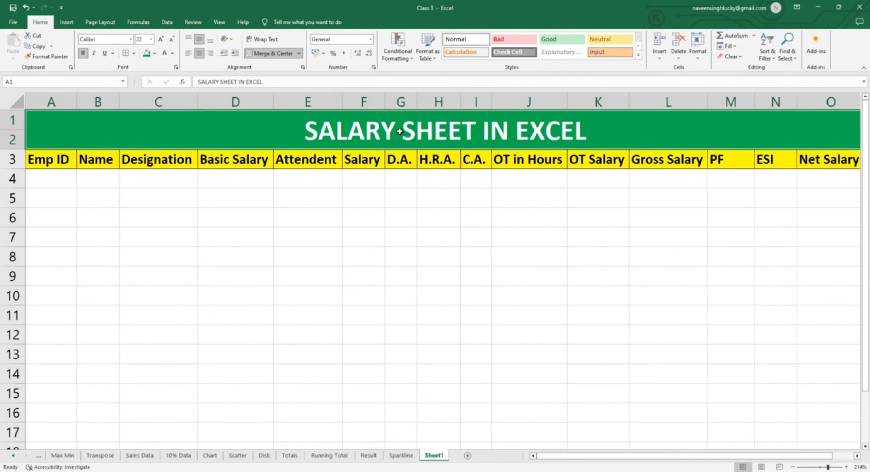
Colour only the word "SALARY" in the title yellow
double_click(389, 131)
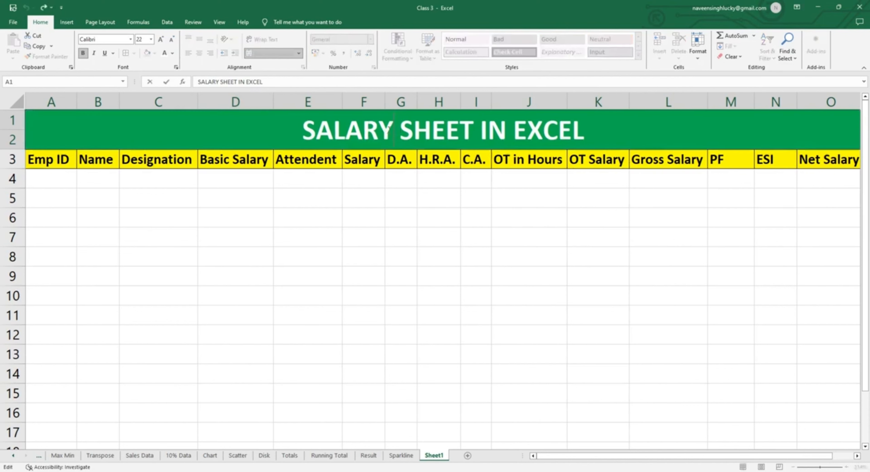
drag(387, 130, 302, 130)
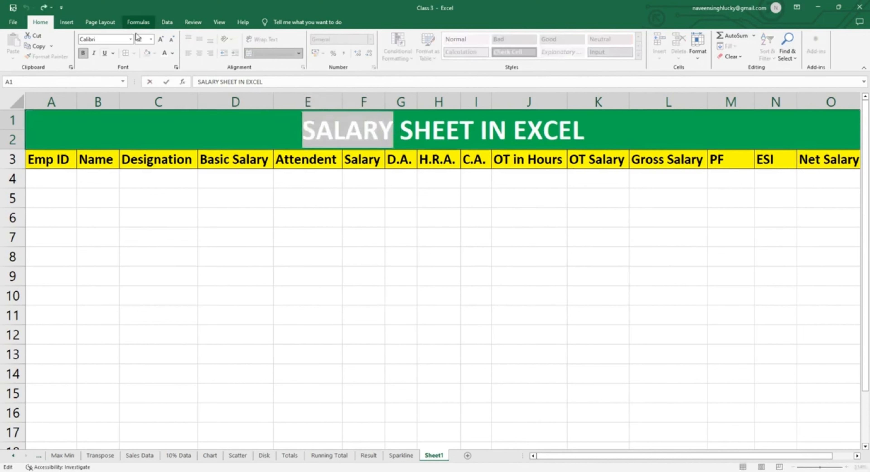
click(173, 53)
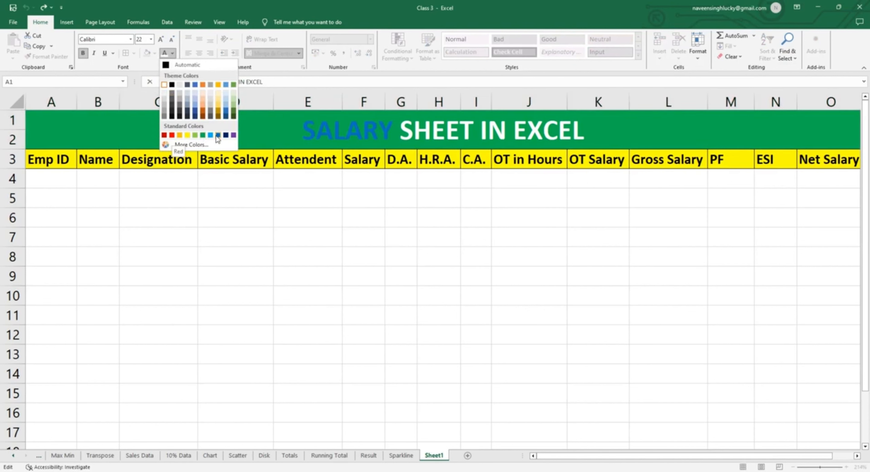
click(187, 135)
click(382, 213)
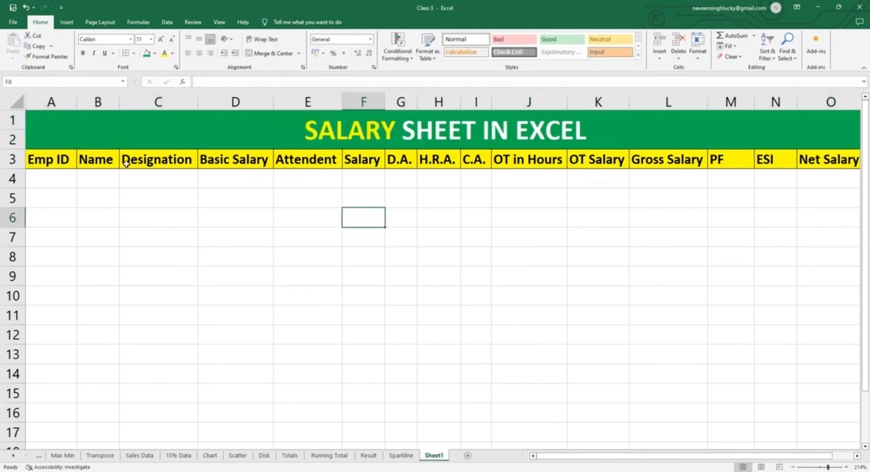
Apply all borders to the empty table range A4:O17 below the header row
click(46, 177)
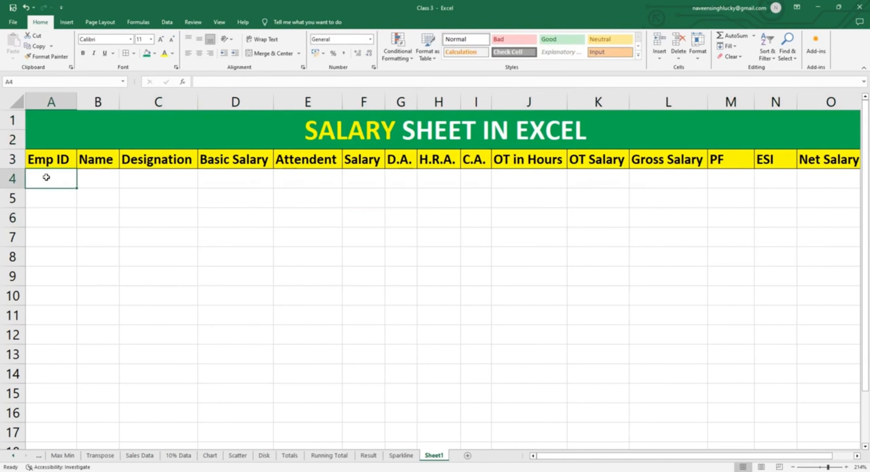
key(shift+Down)
key(shift+Down)
key(shift+Down)
key(shift+Down)
key(shift+Down)
key(shift+Down)
key(shift+Down)
key(shift+Down)
key(shift+Down)
key(shift+Down)
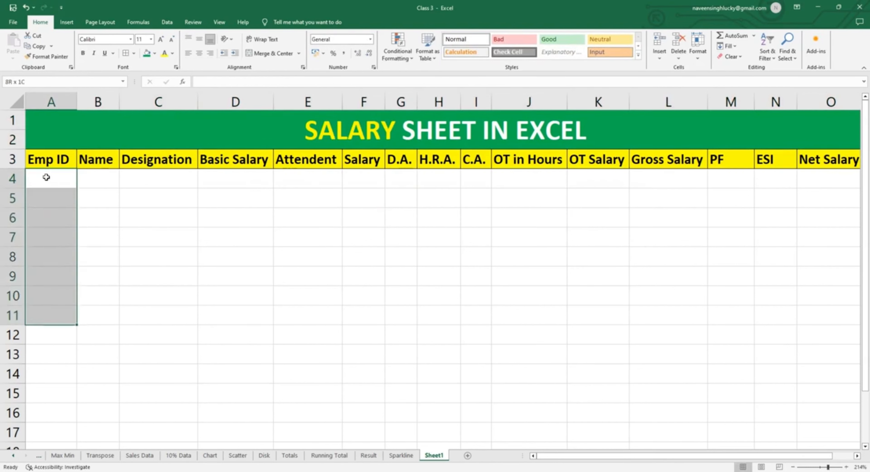
key(shift+Down)
key(shift+Down)
key(shift+Down)
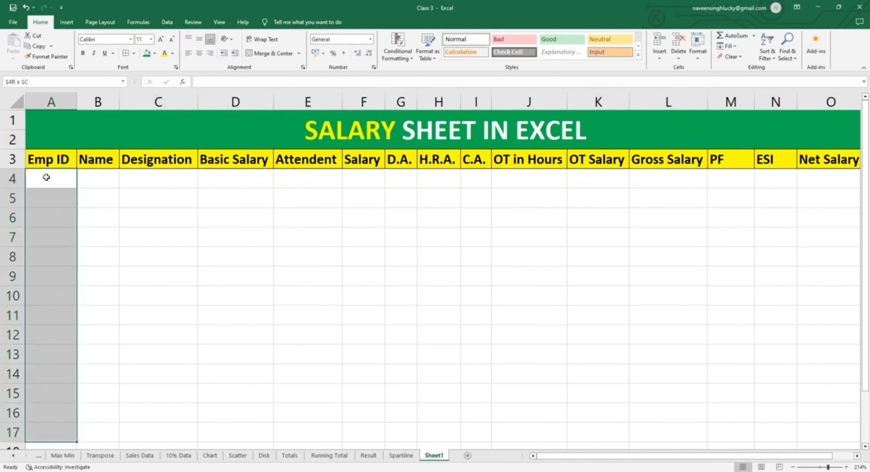
key(shift+Right)
key(shift+Right)
key(shift+Right)
key(shift+Right)
key(shift+Right)
key(shift+Right)
key(shift+Right)
key(shift+Right)
key(shift+Right)
key(shift+Right)
key(shift+Right)
key(shift+Right)
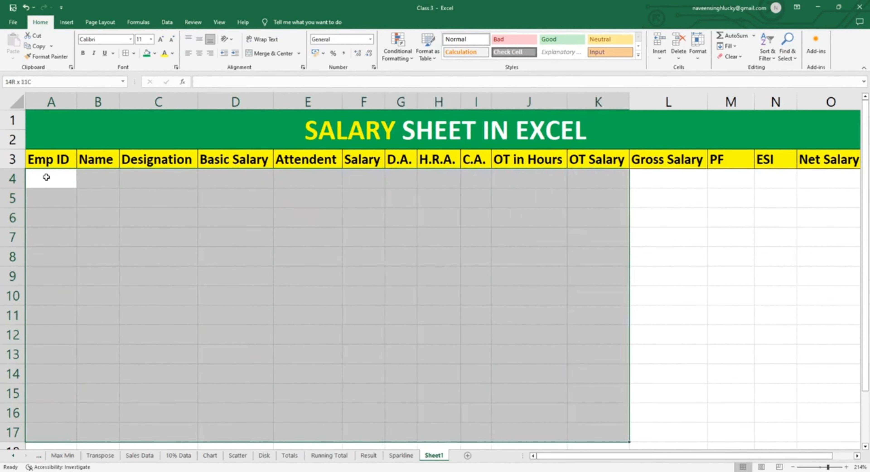
key(shift+Right)
key(shift+Right)
key(shift+Right)
key(shift+Left)
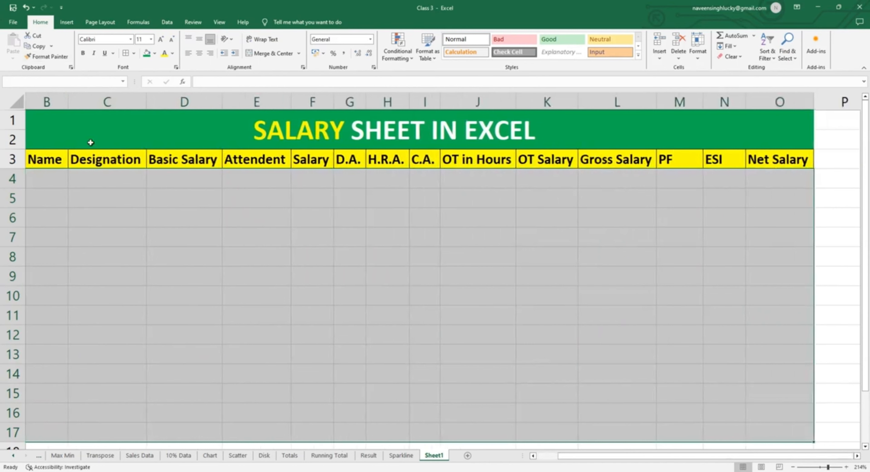
click(126, 53)
click(180, 190)
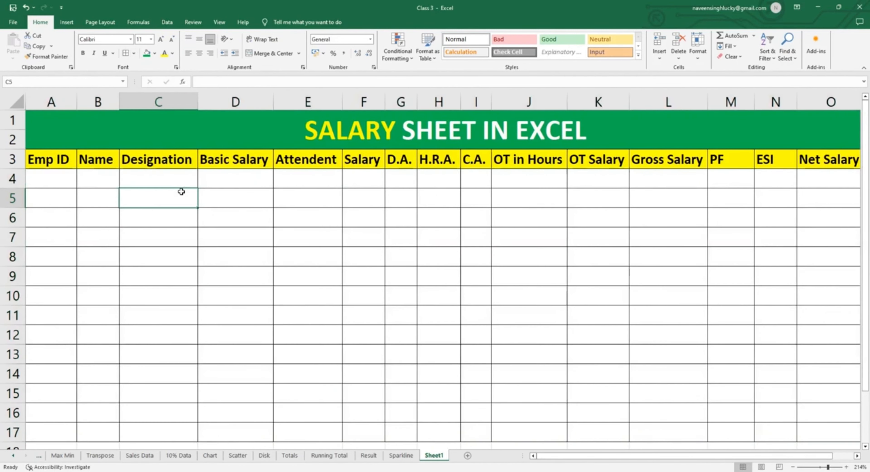
key(Left)
key(Left)
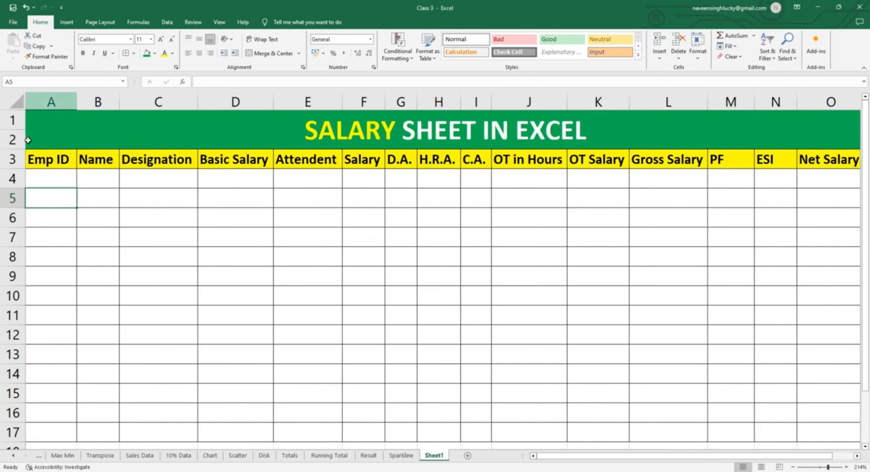
click(60, 178)
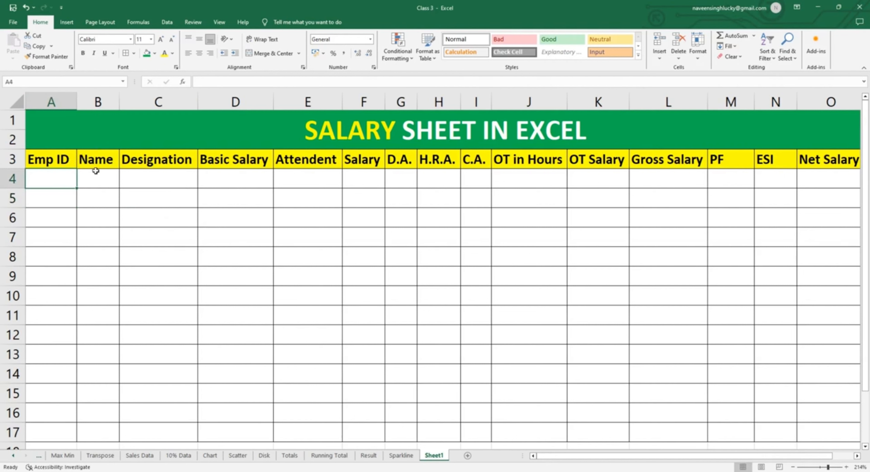
click(110, 178)
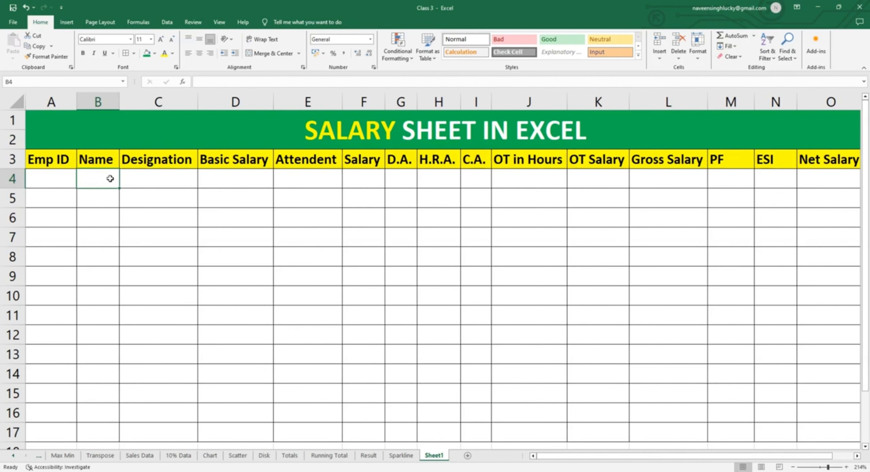
Enter employee IDs 1001 and 1002 from A4 downward and fill the series to 1014 in A17
key(Left)
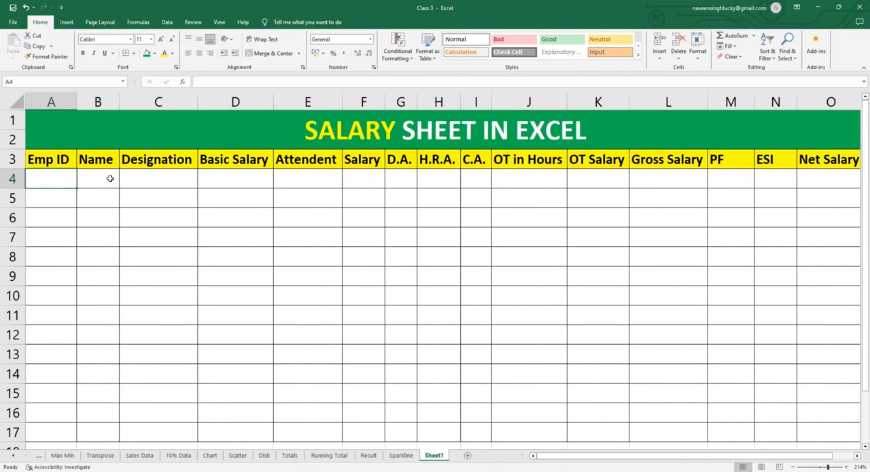
text(1001)
key(Return)
text(1002)
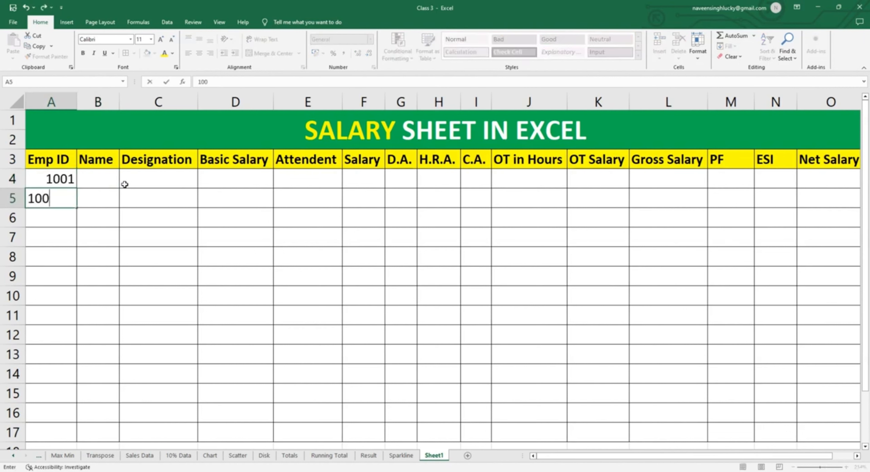
key(Return)
click(60, 177)
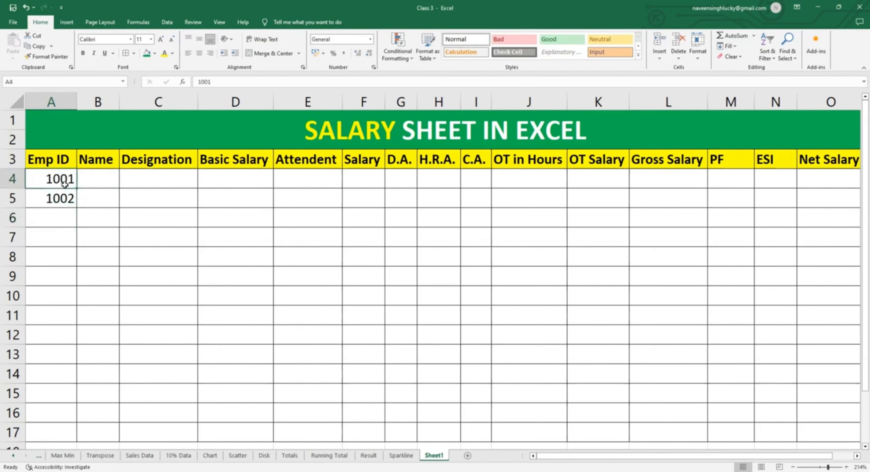
drag(57, 178, 59, 436)
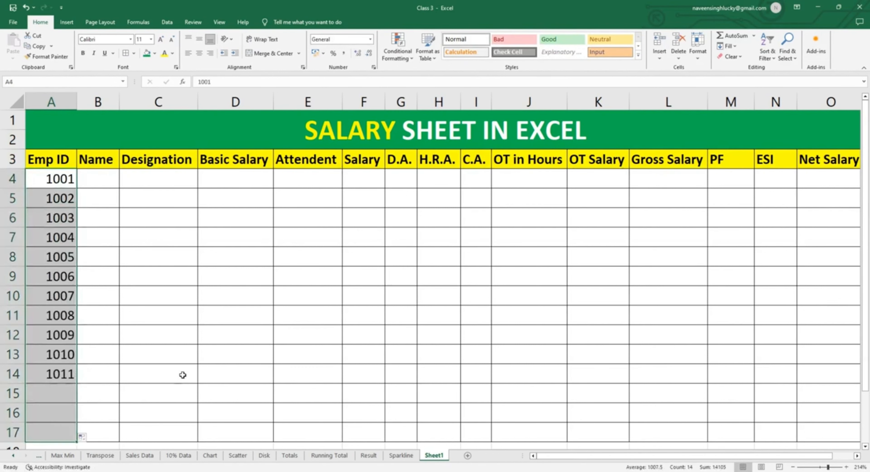
click(104, 415)
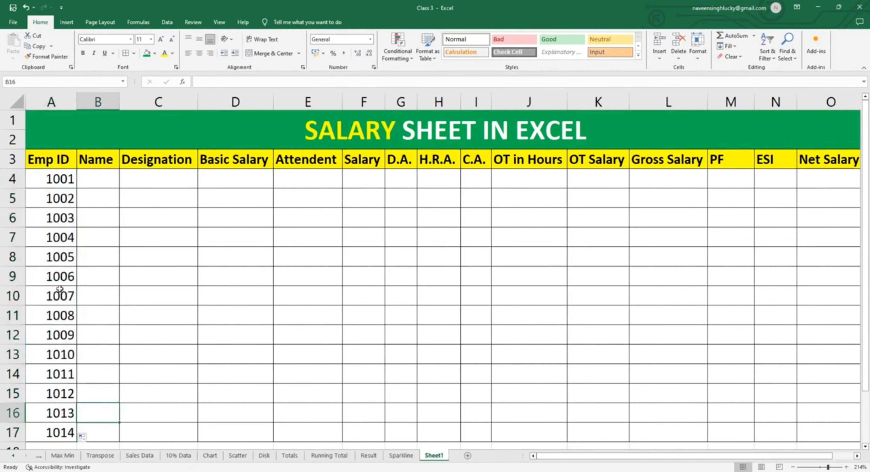
Enter the employees' first names in the Name column, B4:B17, one for each employee ID
click(103, 178)
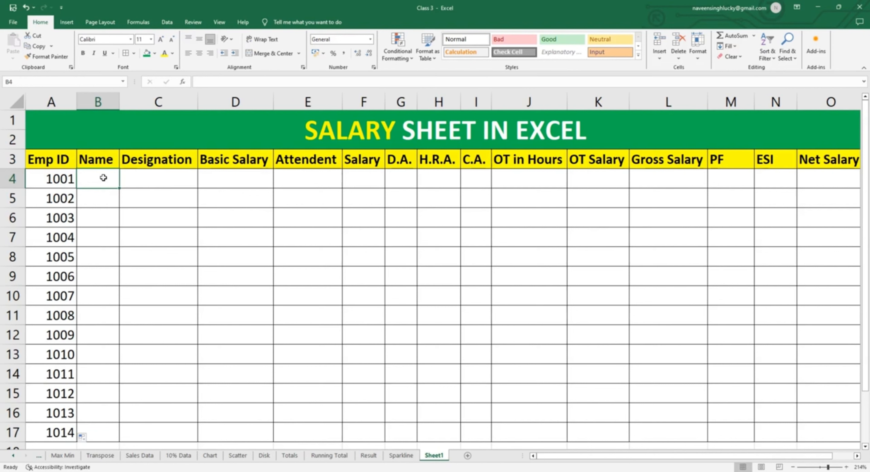
text(Nav)
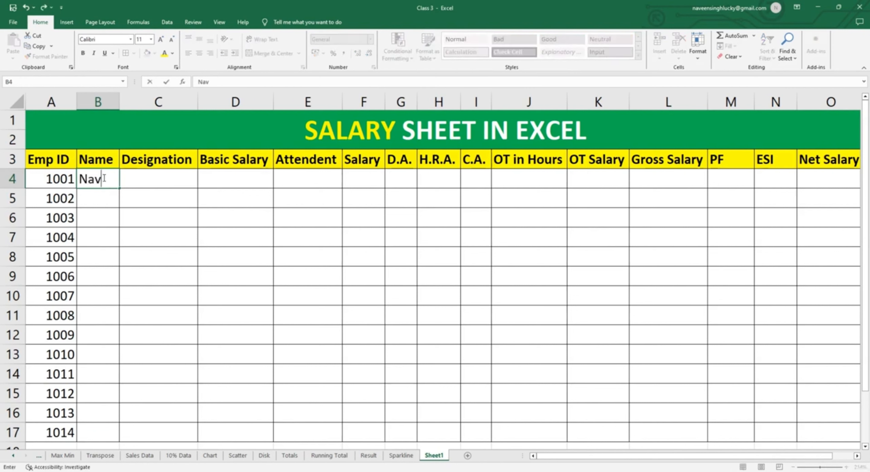
text(een Neeraj Raj Shayam Kasim Nitu Neha )
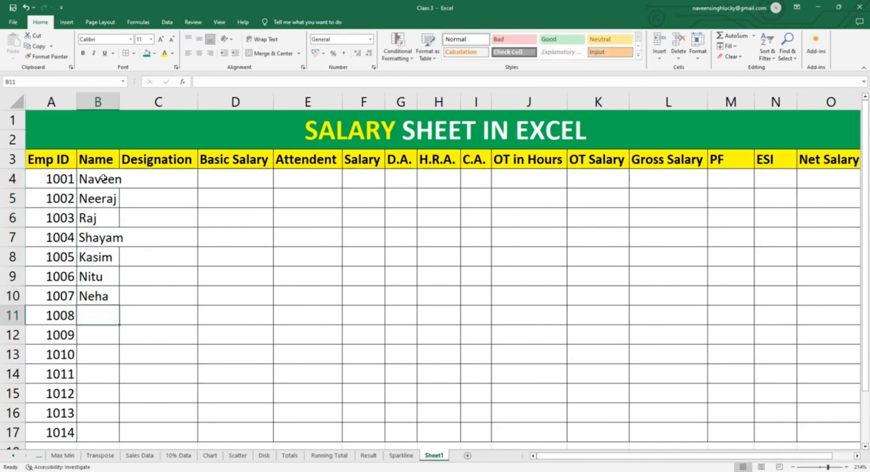
text(Ajay Ram Amit Sachin )
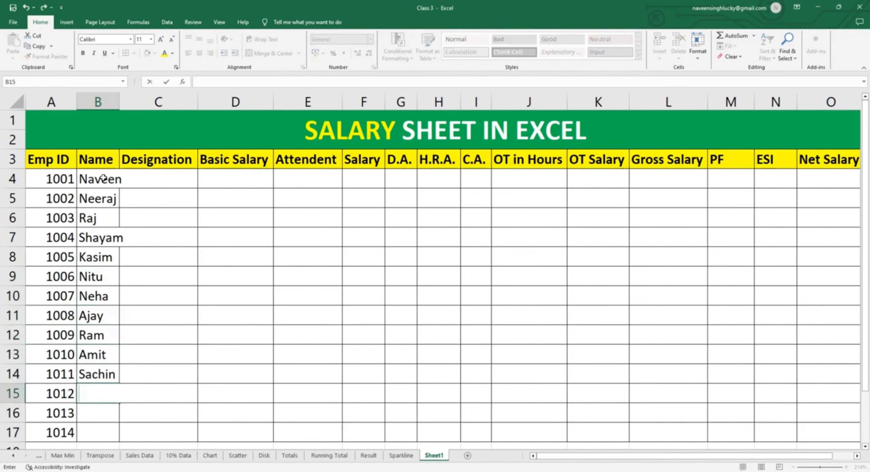
text(Vijay Ayush N)
key(BackSpace)
text(Sahil)
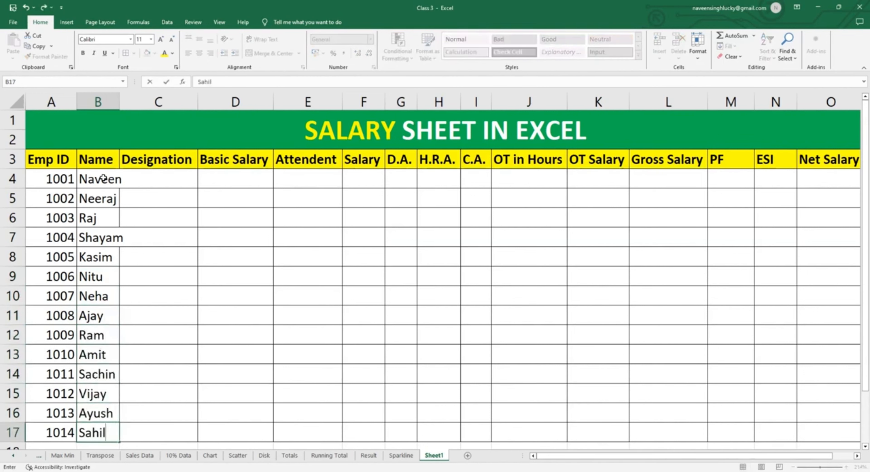
key(Return)
Auto-fit the width of the Name column to its longest entry
key(Up)
key(Up)
key(Up)
key(Up)
key(Up)
key(Up)
key(Up)
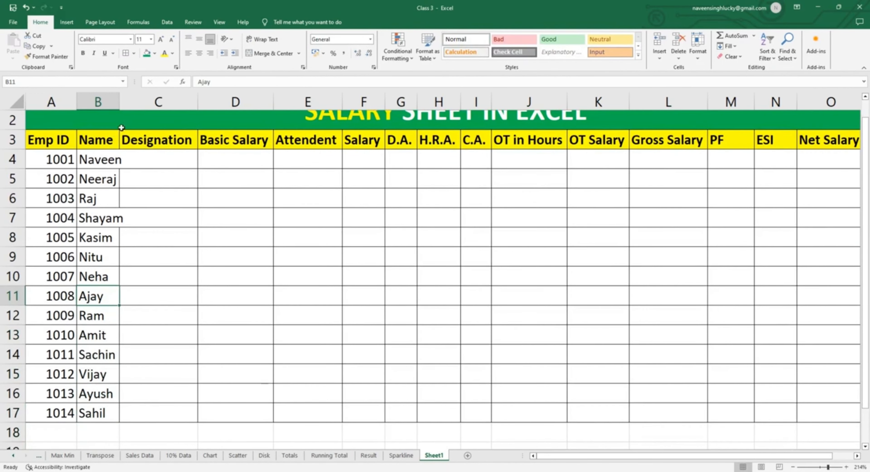
double_click(120, 102)
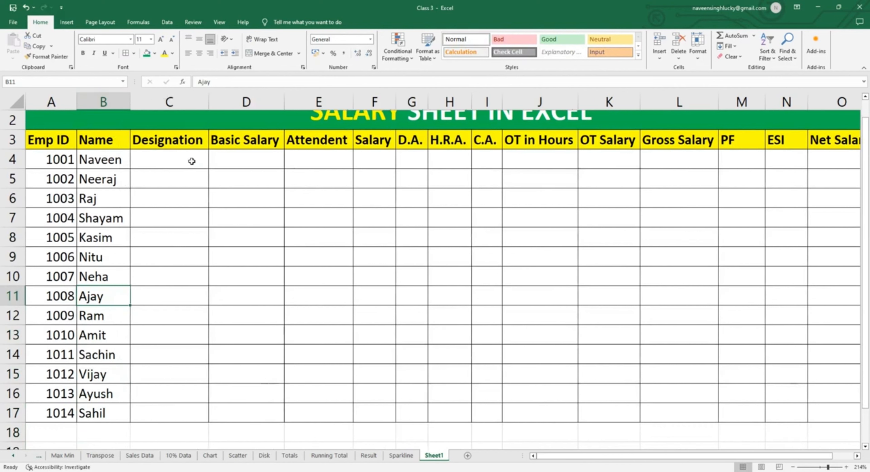
Enter designations in C4:C9: Asst. Manager, Manager, Staff for three rows, and Helper
click(192, 161)
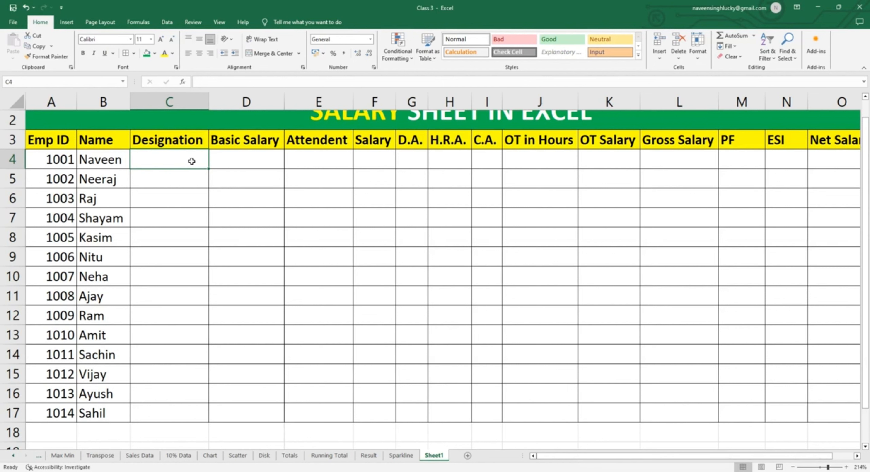
text(Asst. Manager)
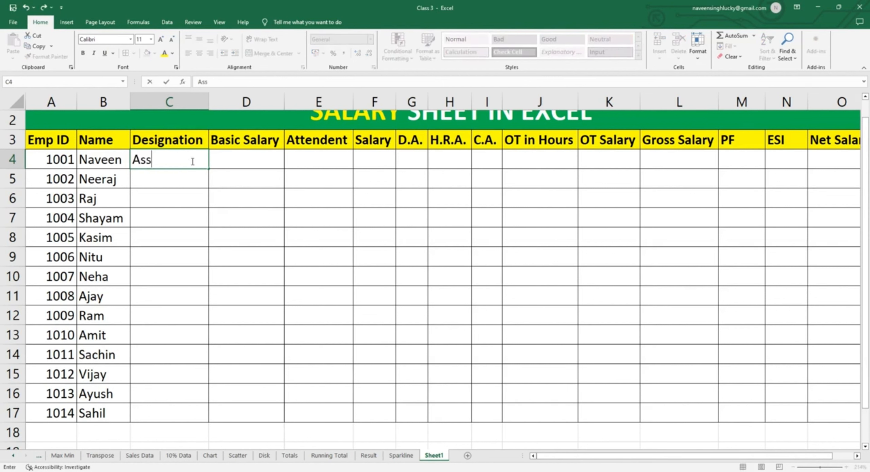
key(Return)
text(Manager)
key(Return)
text(Staff)
key(Return)
text(Staff)
key(Return)
text(Staff)
key(Return)
text(Helper)
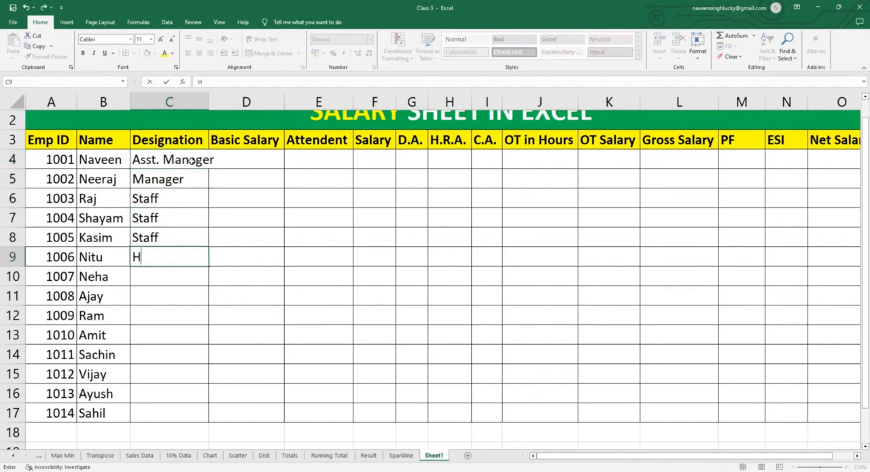
key(Return)
Complete the Designation column in C10:C17 with Staff, Helper, Team Leder, and Staff for the remaining five rows
text(Staff Helper)
key(Return)
text(Team Leder)
key(Return)
text(Staff)
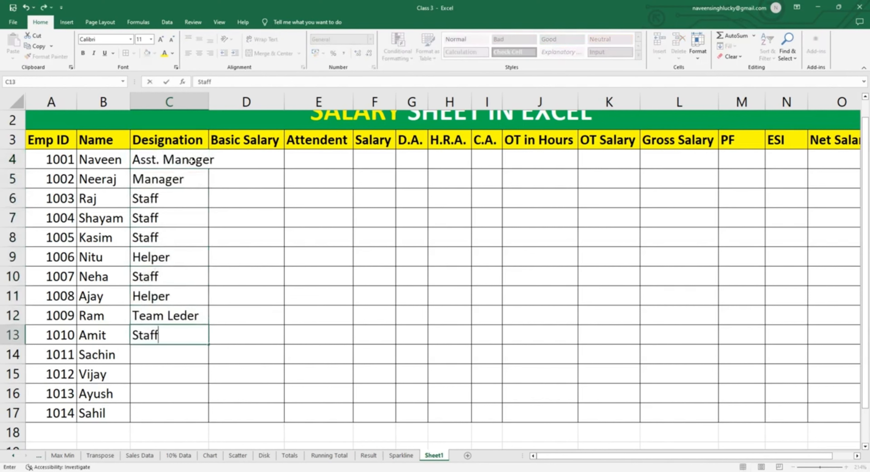
key(Return)
text(Staff)
key(Return)
text(Staff)
key(Return)
text(Staff)
key(Return)
text(Staff)
Auto-fit the width of the Designation column to its longest entry
key(Up)
key(Up)
double_click(209, 102)
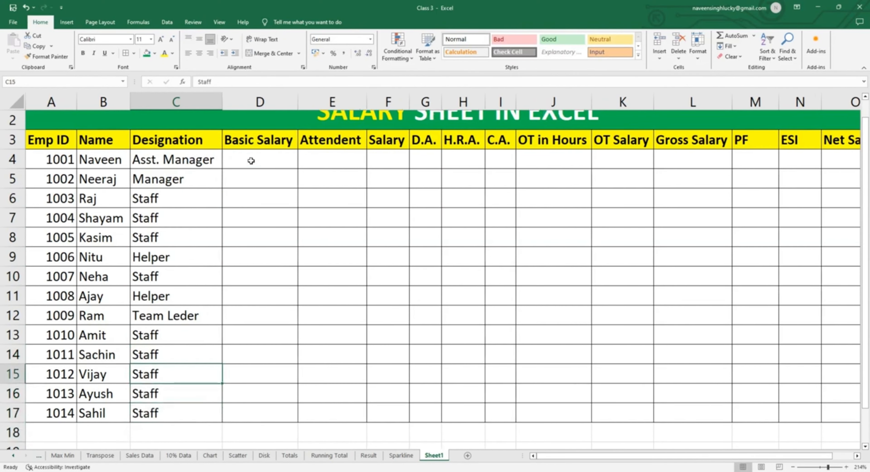
Enter basic salaries in D4:D8: 45000, 35000, and 25000 for the three Staff rows
click(251, 161)
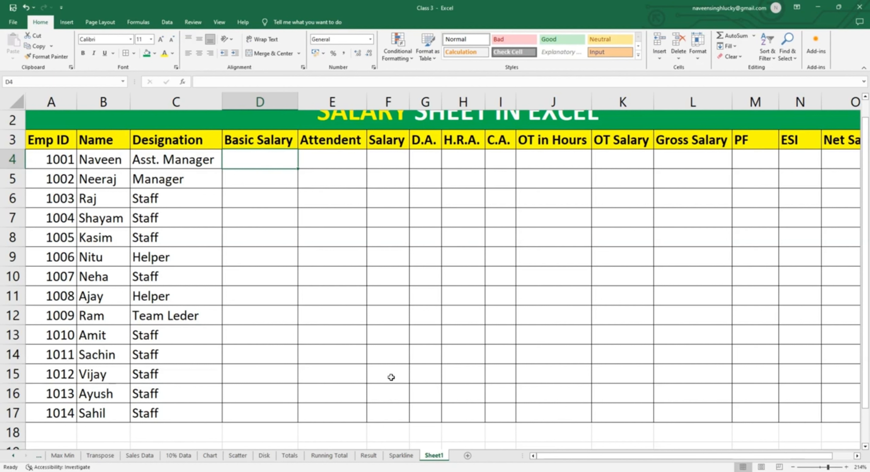
text(45000)
key(Return)
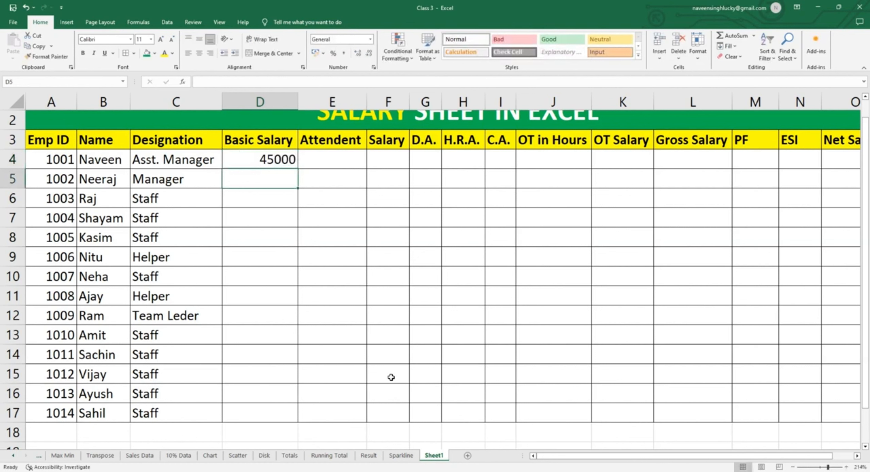
text(35000)
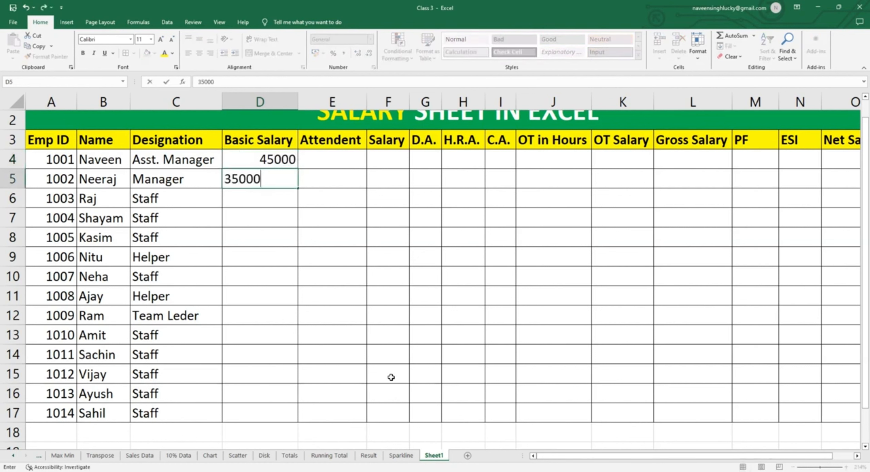
key(Return)
text(2500)
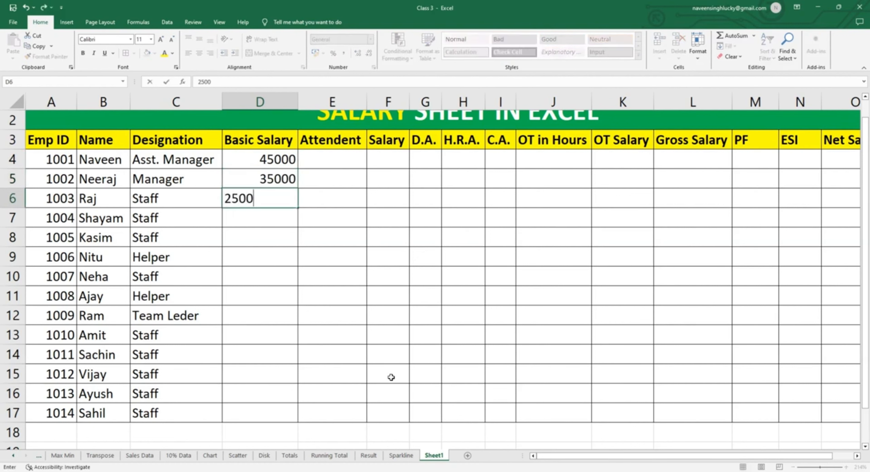
text(0)
key(Return)
text(250)
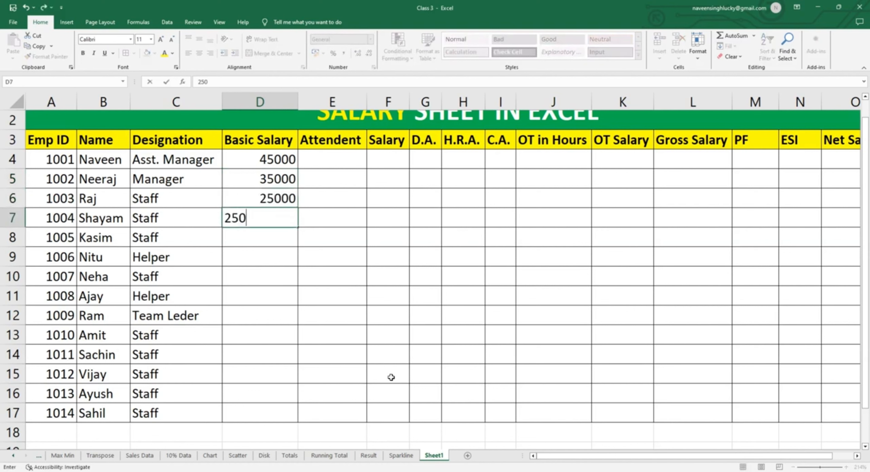
text(00)
key(Return)
text(25000)
key(Return)
Enter basic salaries 15000, 25000, 15000, 30000 and 25000 in D9:D13
text(15000 25000)
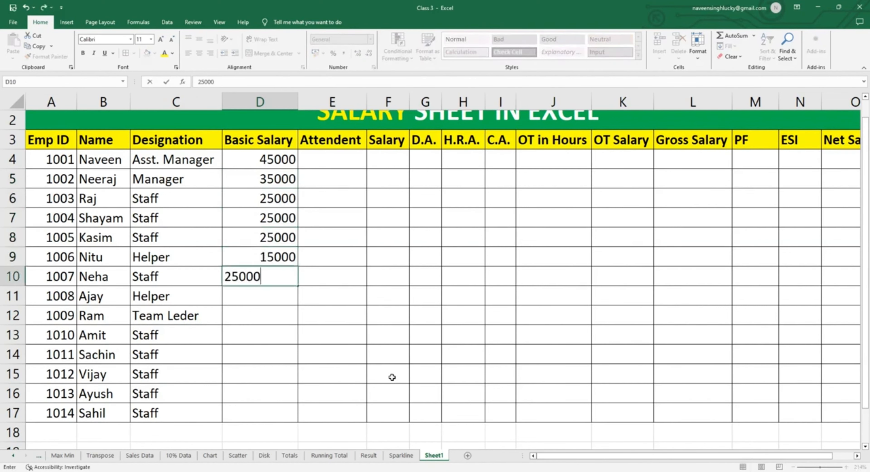
key(Return)
text(15000)
key(Return)
text(30000)
key(Return)
text(25000)
key(Return)
Fill the 25000 basic salary from D13 down to D17
click(288, 334)
double_click(298, 344)
click(318, 327)
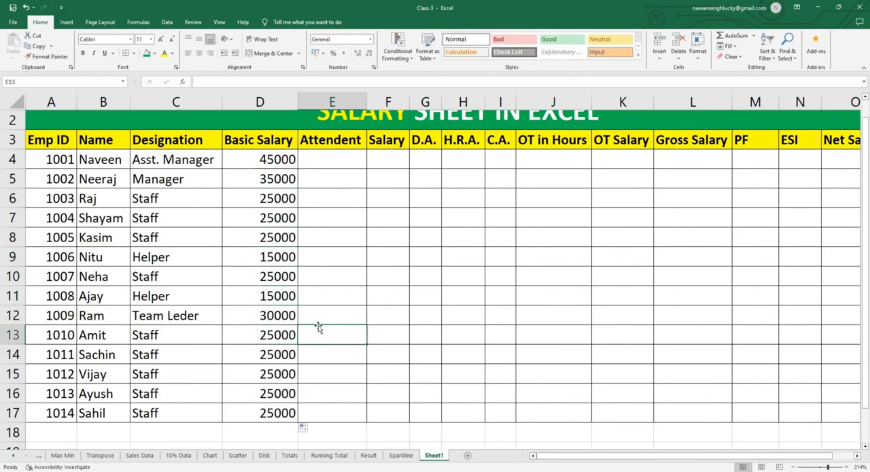
Enter attendance values 30, 30 and 25 in E4:E6 of the Attendent column
click(333, 159)
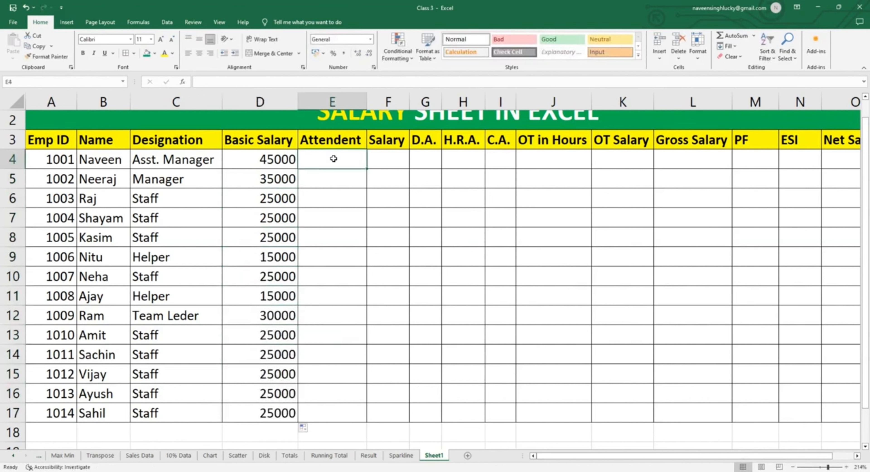
text(30)
key(Return)
text(30)
key(Return)
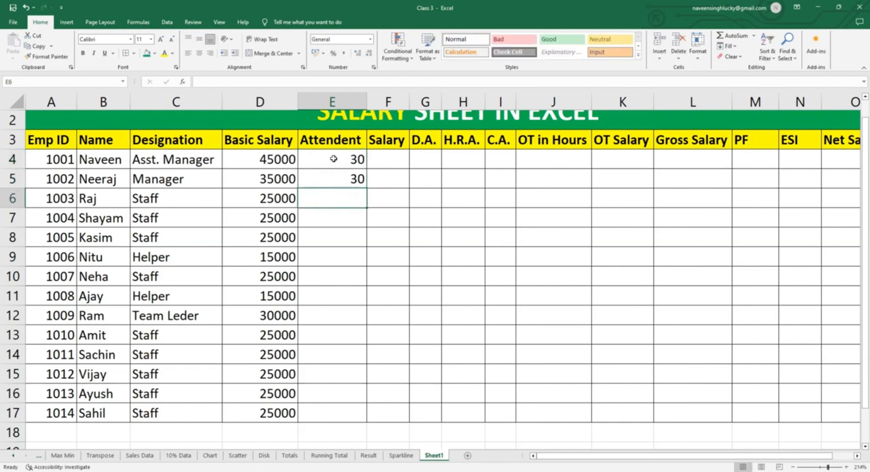
text(25)
key(Return)
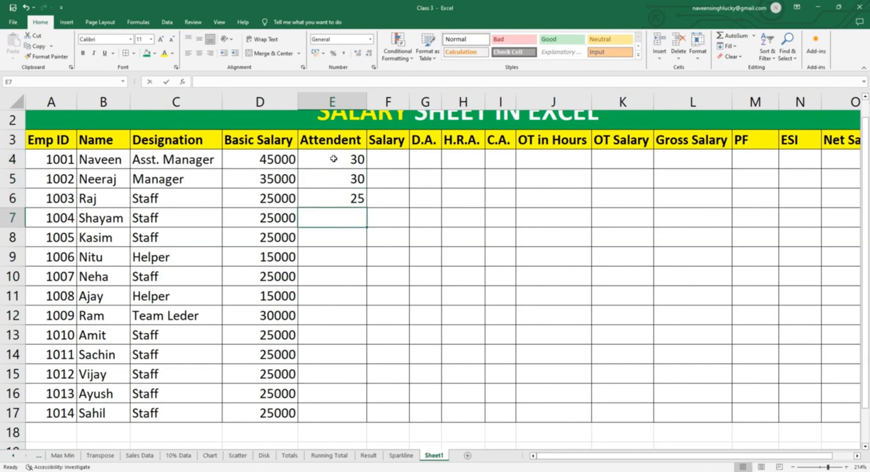
Complete the Attendent column in E7:E17 with 30, 27, 30, 15, 30, 24, and 30 for the last five rows
text(30)
key(Return)
text(27)
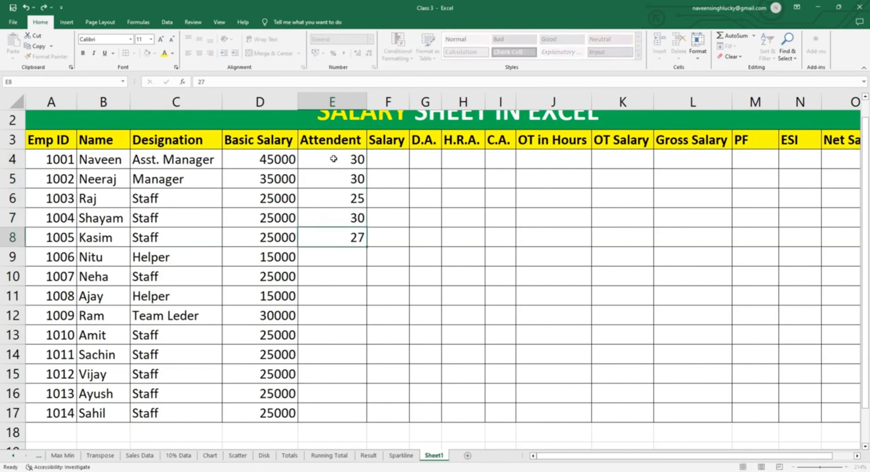
key(Return)
text(30)
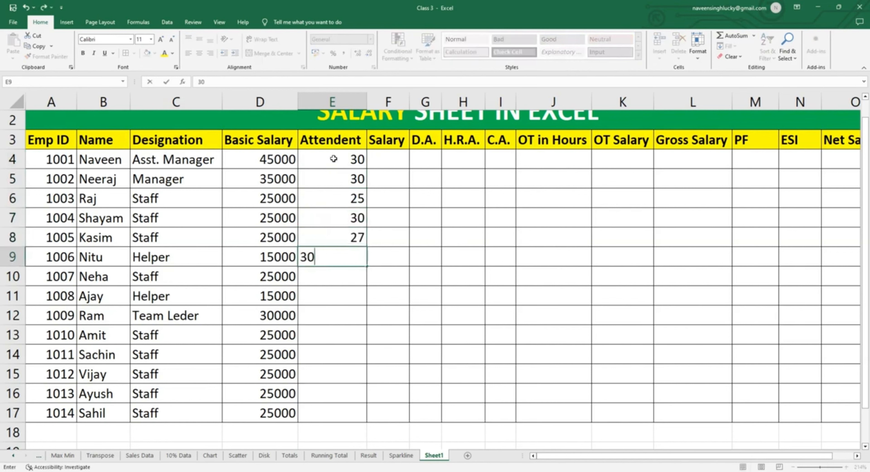
key(Return)
text(15)
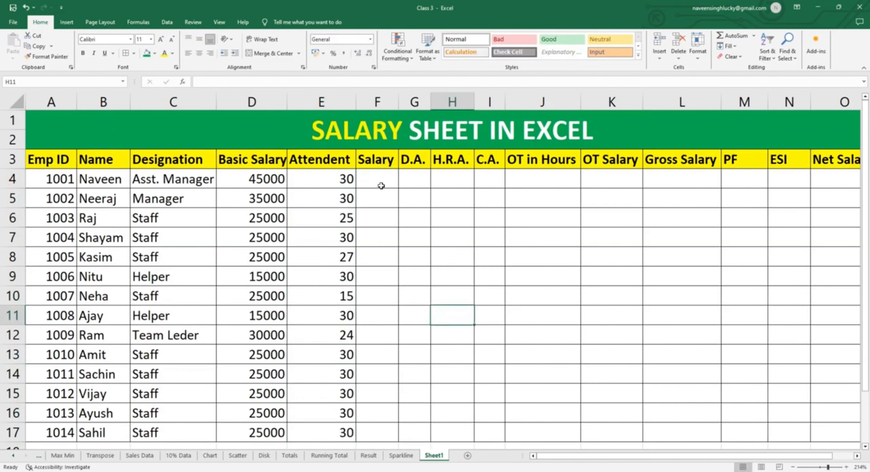
click(377, 178)
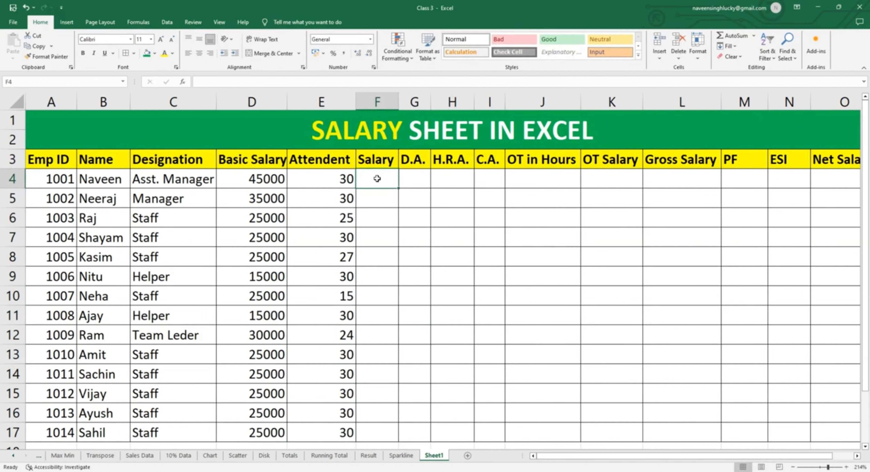
drag(267, 178, 265, 317)
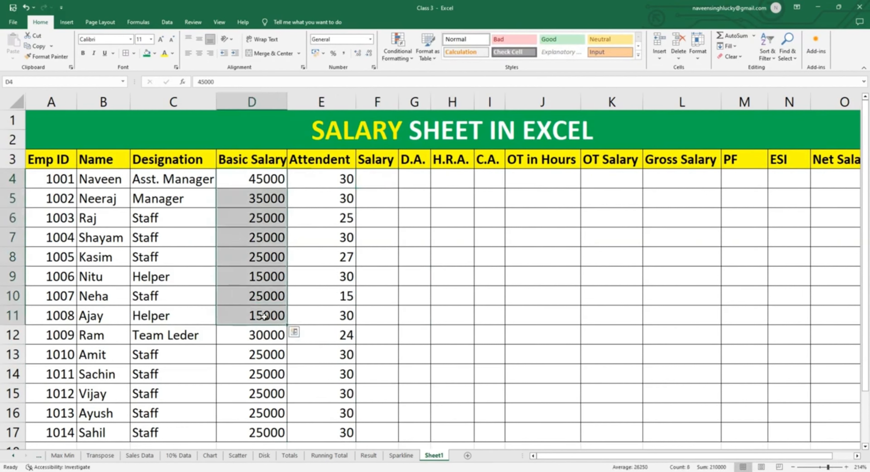
click(335, 165)
drag(337, 172, 345, 393)
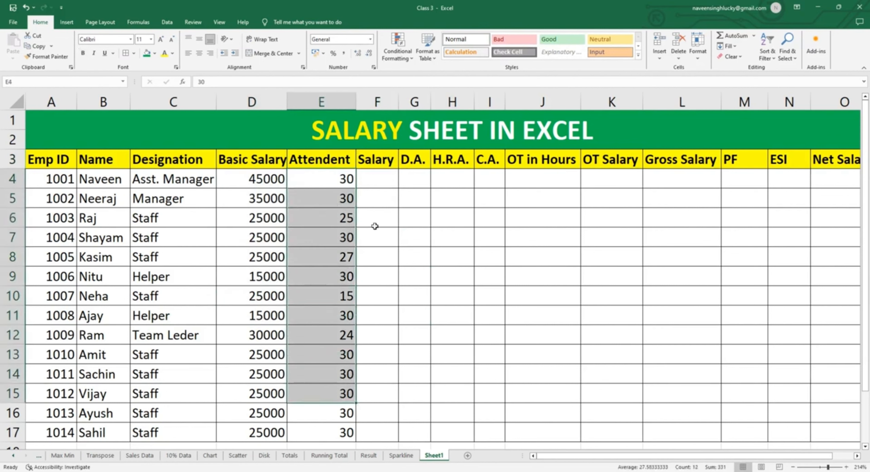
Calculate the first employee's attendance-based salary in F4 with the formula =D4/30*E4
click(378, 183)
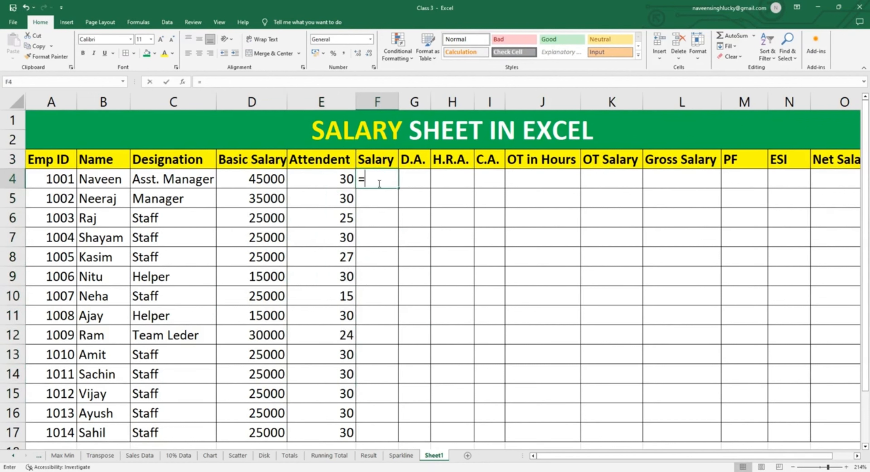
text(=)
key(Left)
key(Left)
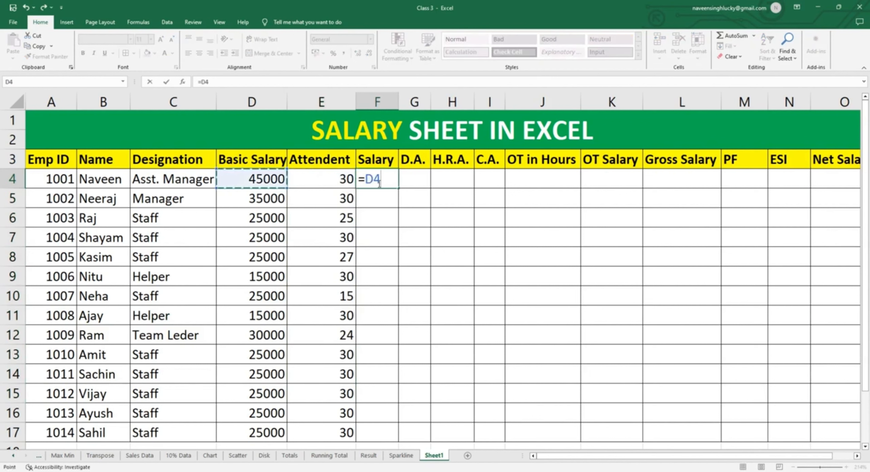
text(/)
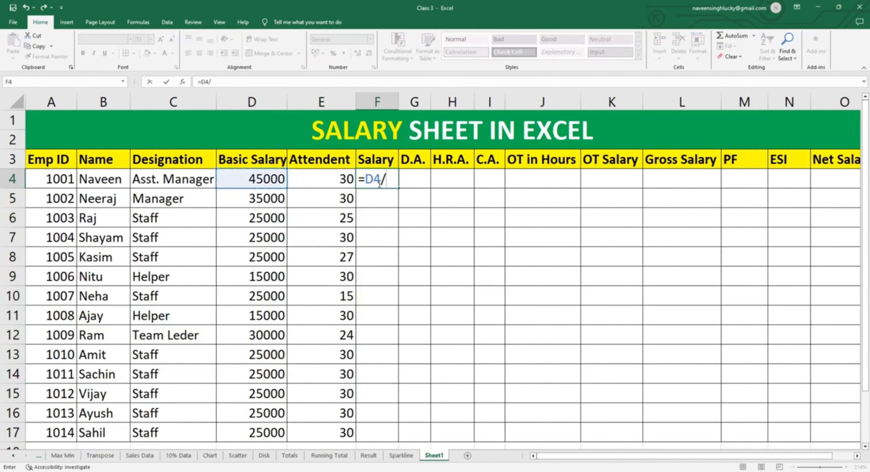
text(30)
text(*)
key(Left)
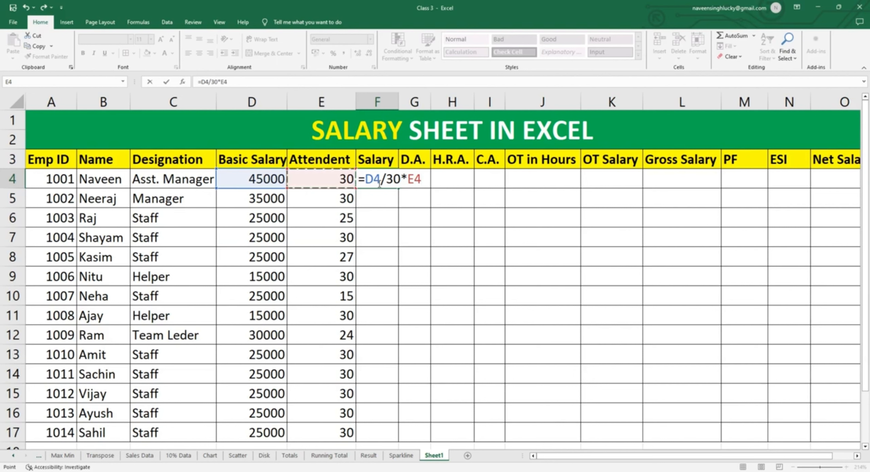
key(Return)
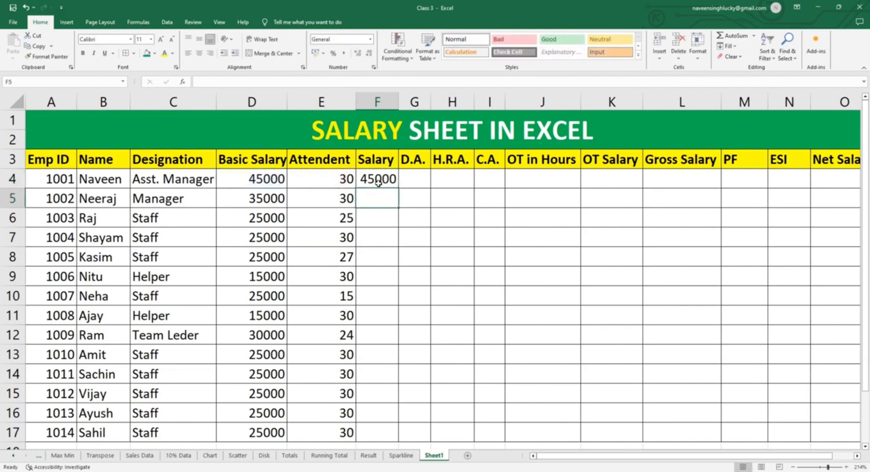
Fill the Salary formula from F4 down to F17 for all employees
click(384, 177)
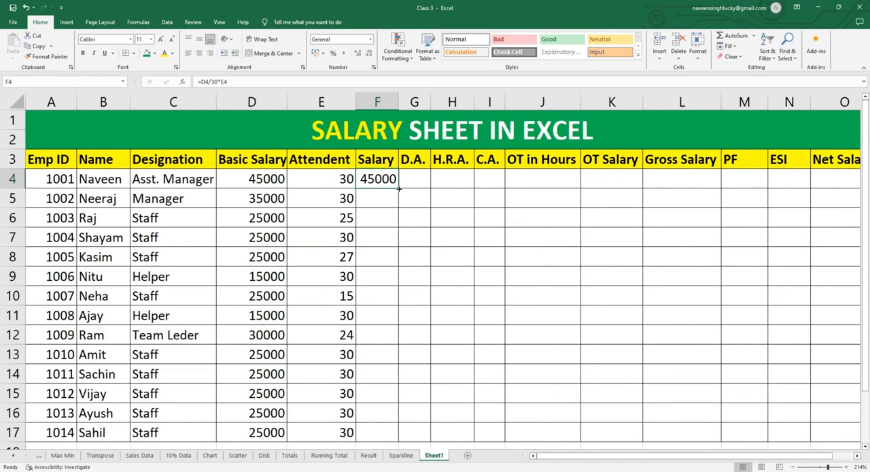
double_click(399, 189)
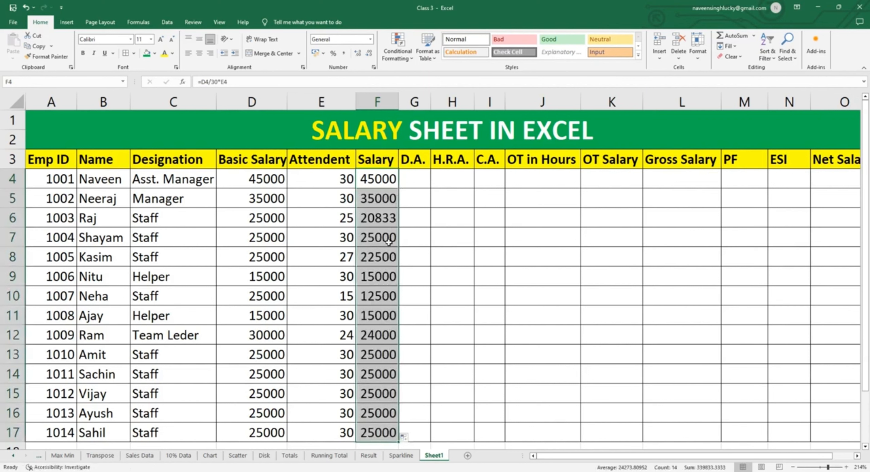
click(458, 220)
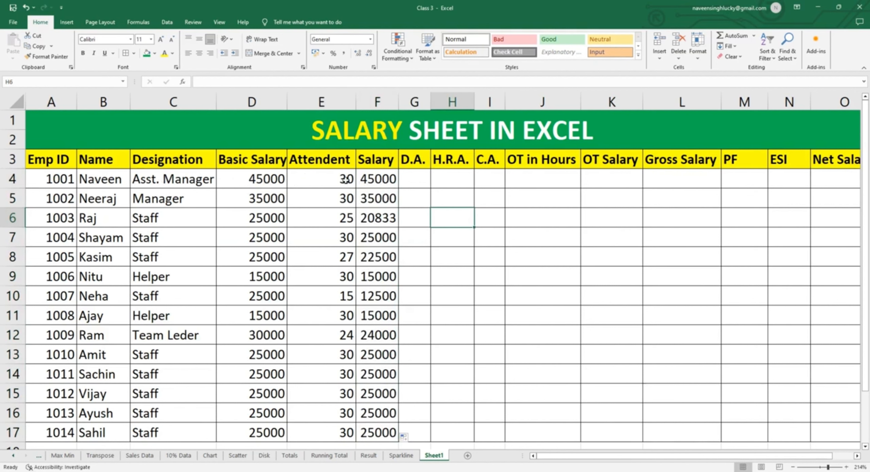
Check the Salary formula against the Basic Salary and Attendent values, focusing on rows 4, 6 and 10
click(378, 181)
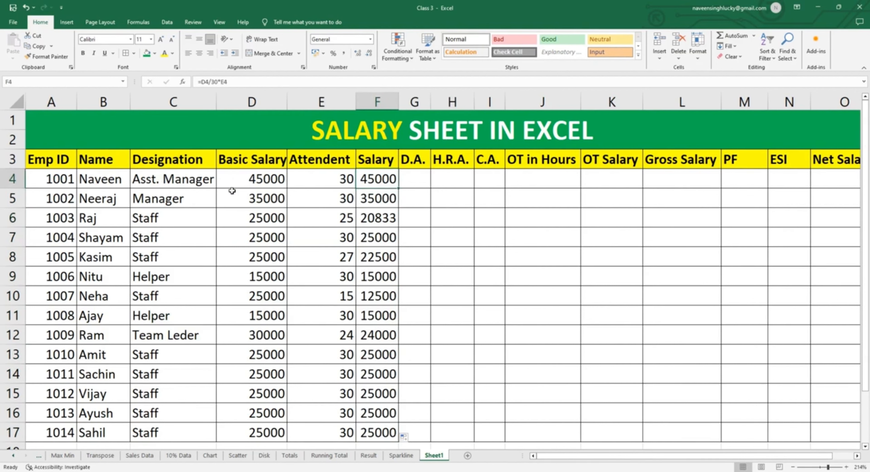
click(260, 223)
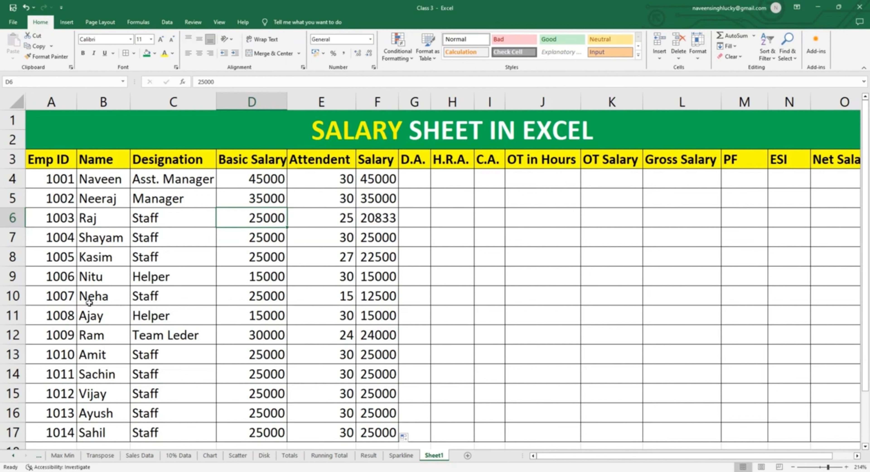
click(262, 300)
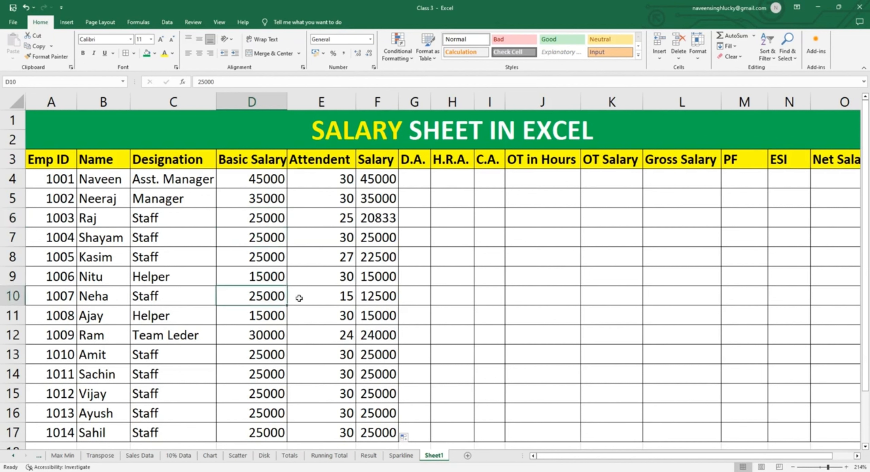
click(349, 299)
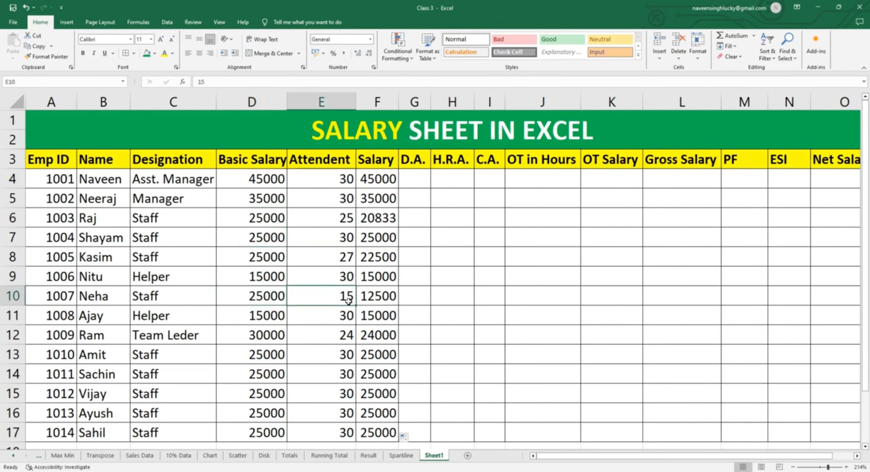
click(367, 300)
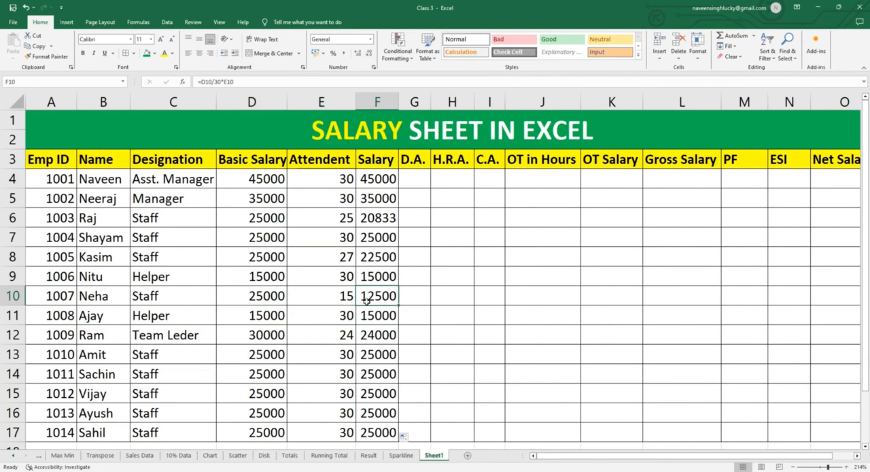
key(Up)
key(Up)
key(Up)
key(Up)
key(Up)
key(Up)
key(Left)
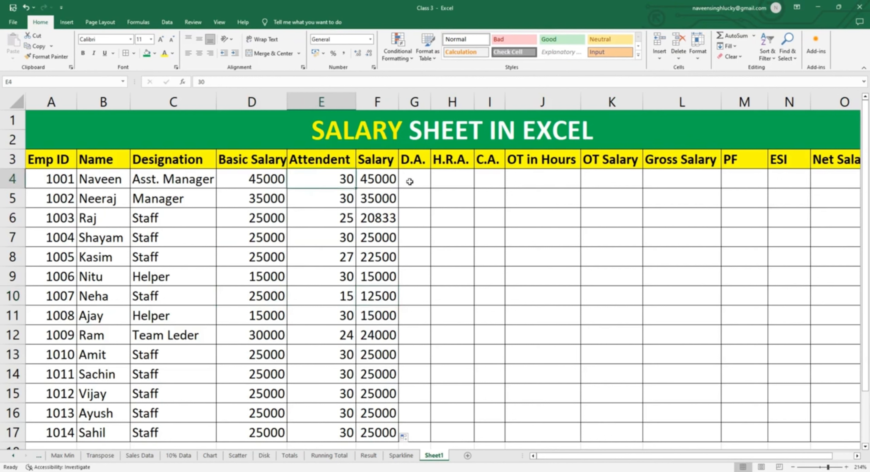
Enter a D.A. of 500 for the first employee in G4 and copy it down to G17
click(412, 162)
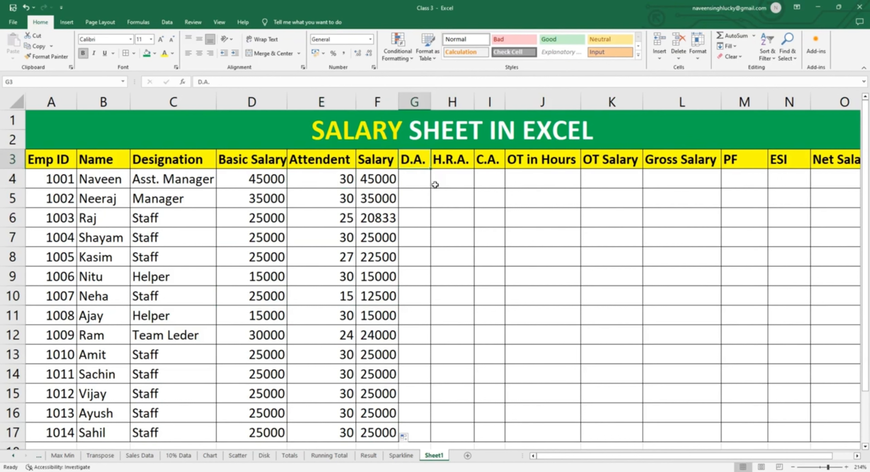
click(419, 175)
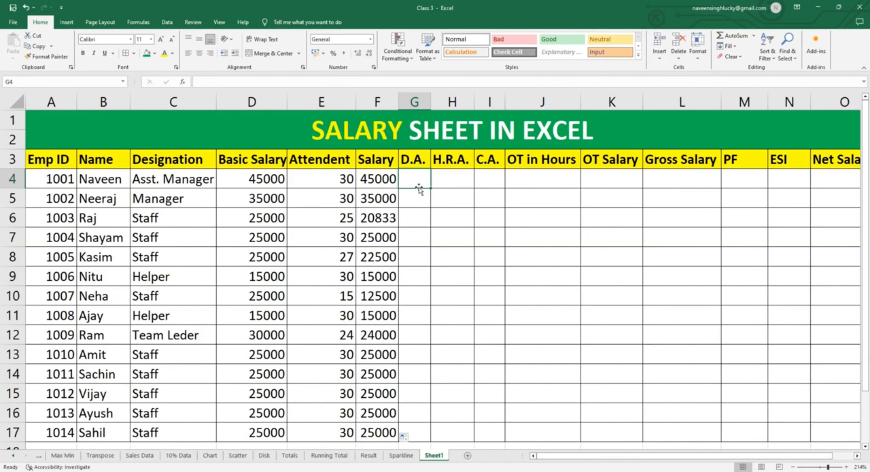
text(500)
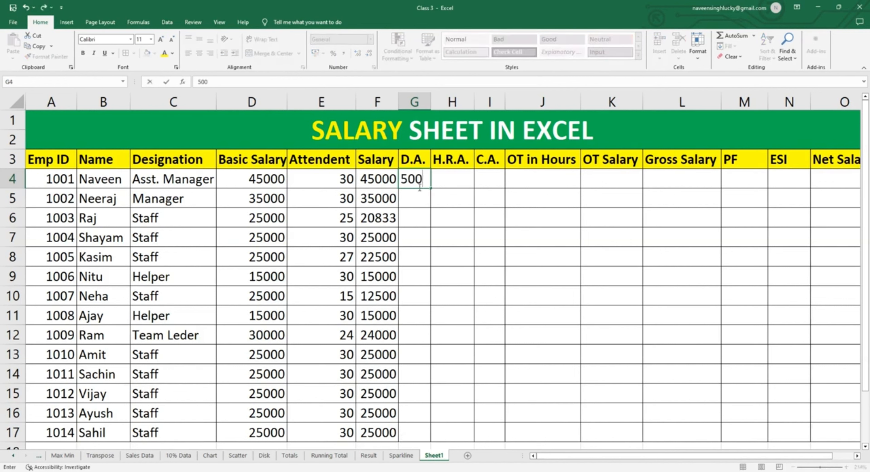
key(Return)
click(419, 180)
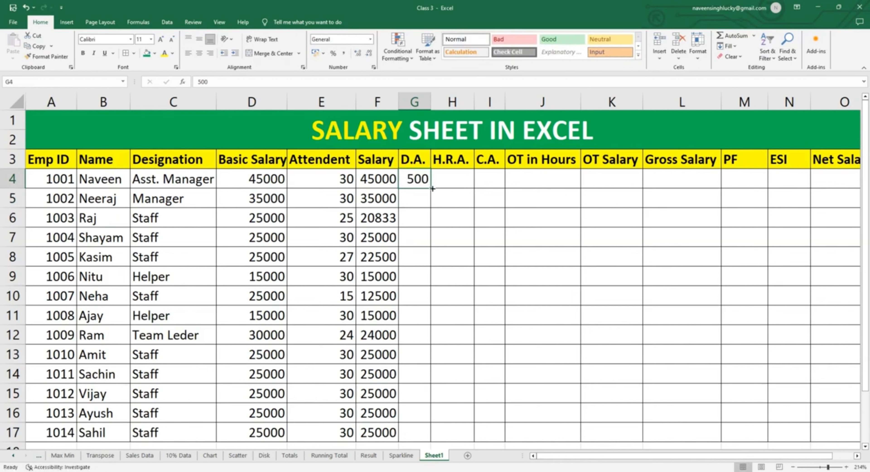
drag(430, 189, 422, 439)
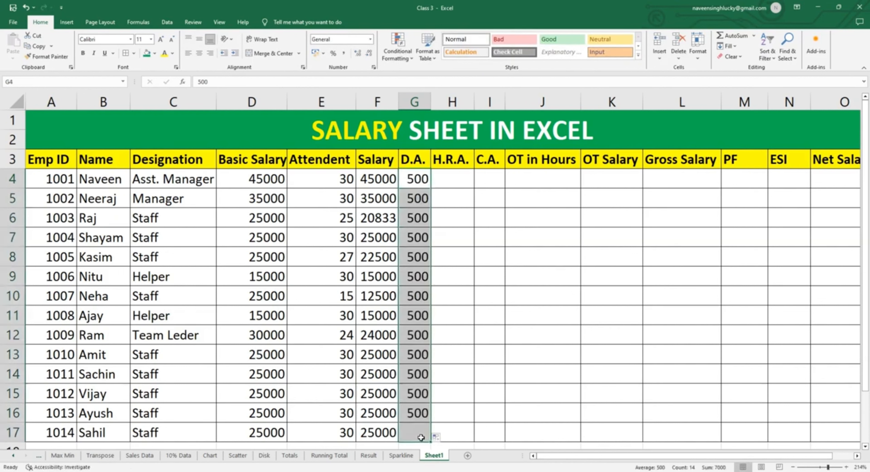
Calculate H.R.A. in H4 with the formula =D4*18% and fill it down to H17
click(453, 180)
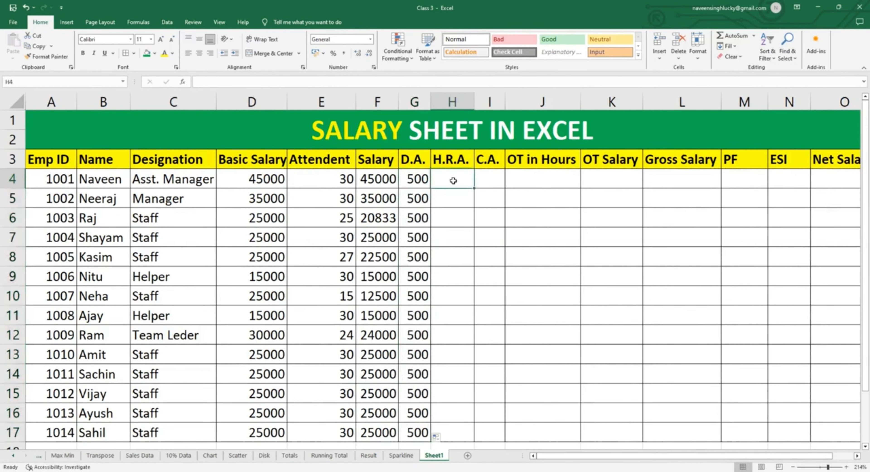
click(401, 219)
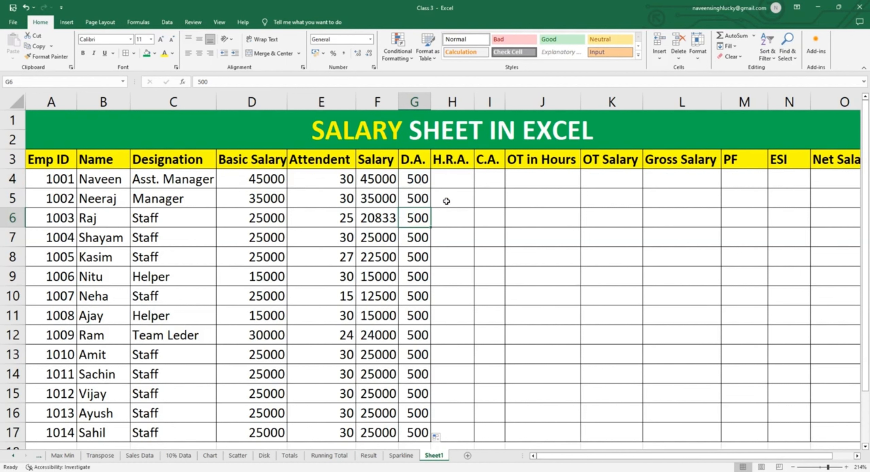
click(446, 158)
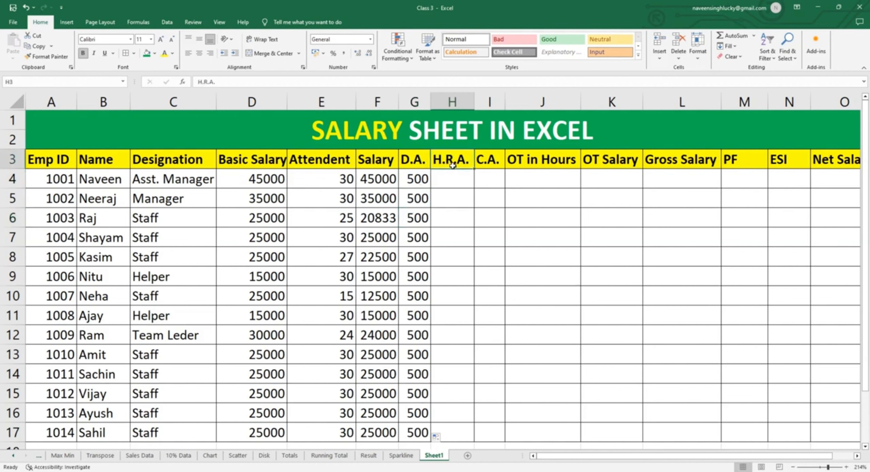
drag(459, 166, 461, 175)
click(461, 175)
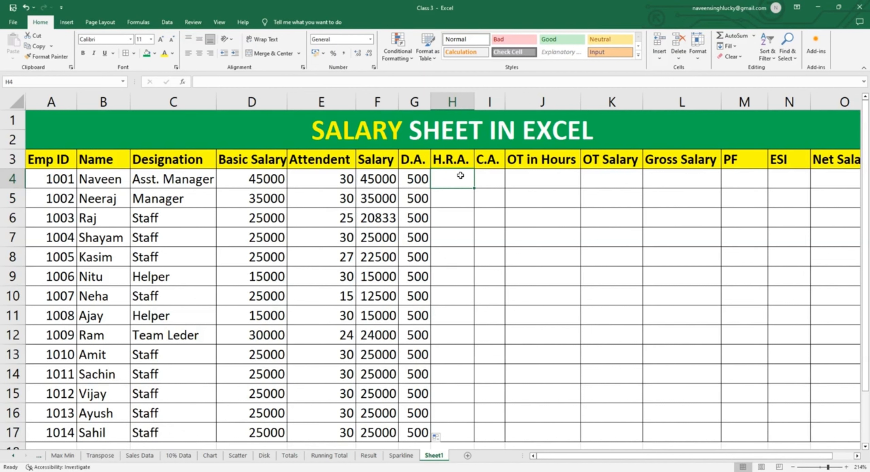
text(=)
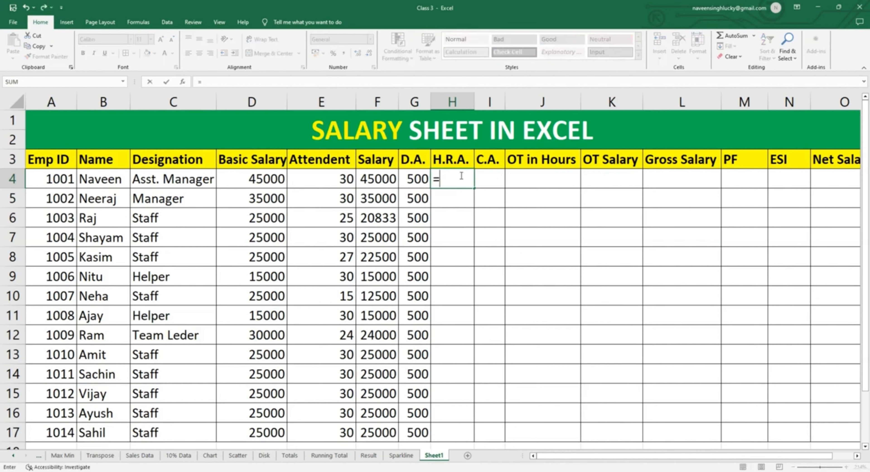
key(Left)
key(Left)
key(Left)
key(Left)
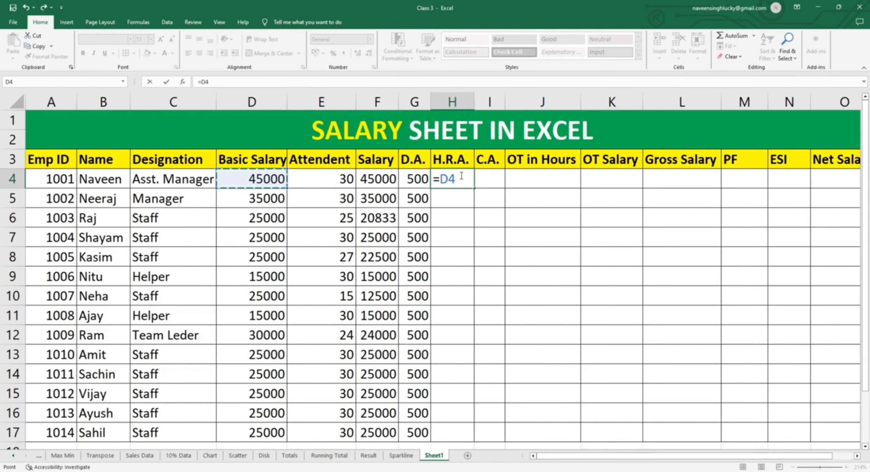
text(*18)
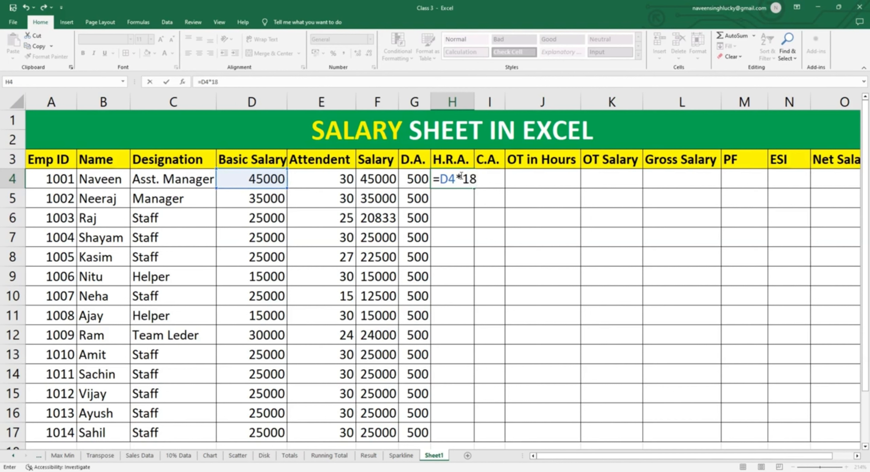
text(%)
key(Return)
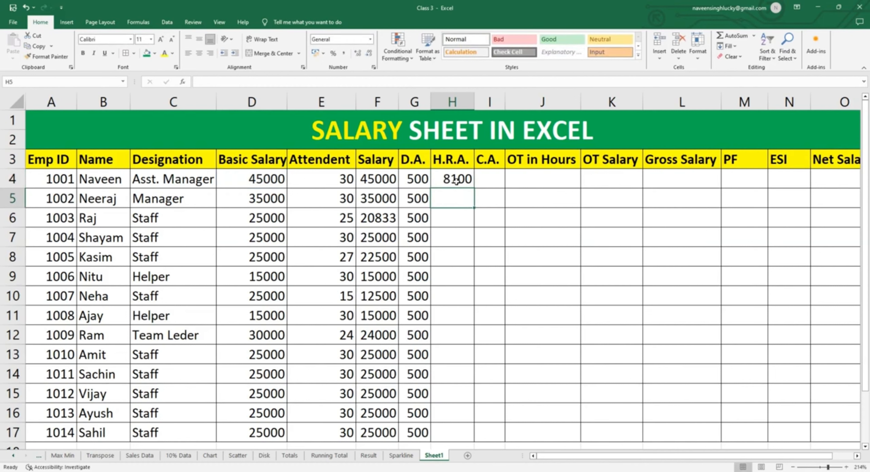
click(454, 180)
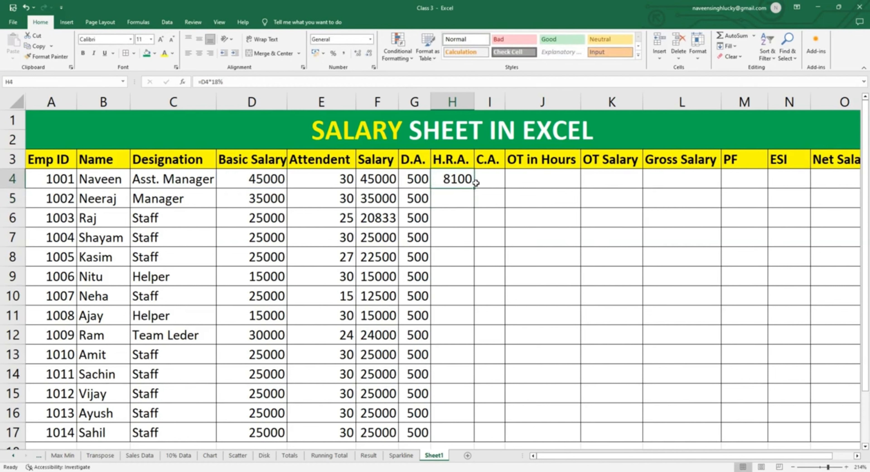
double_click(475, 189)
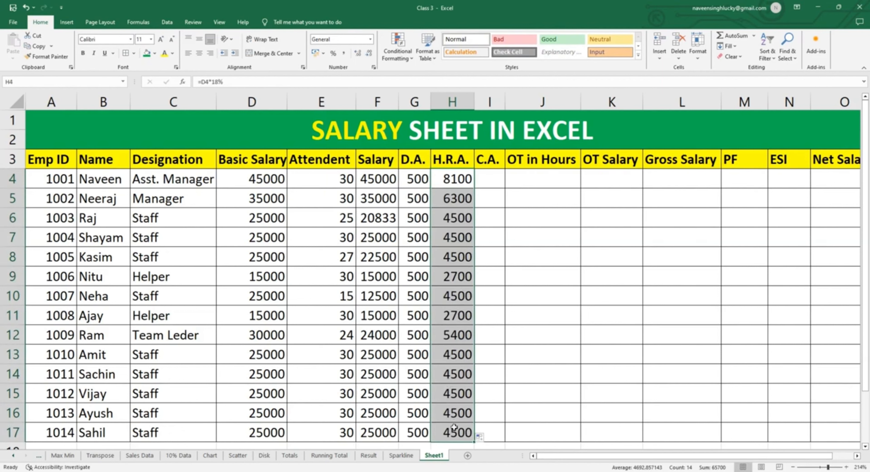
Enter a C.A. of 3500 in I4 and copy it down to I17
click(492, 173)
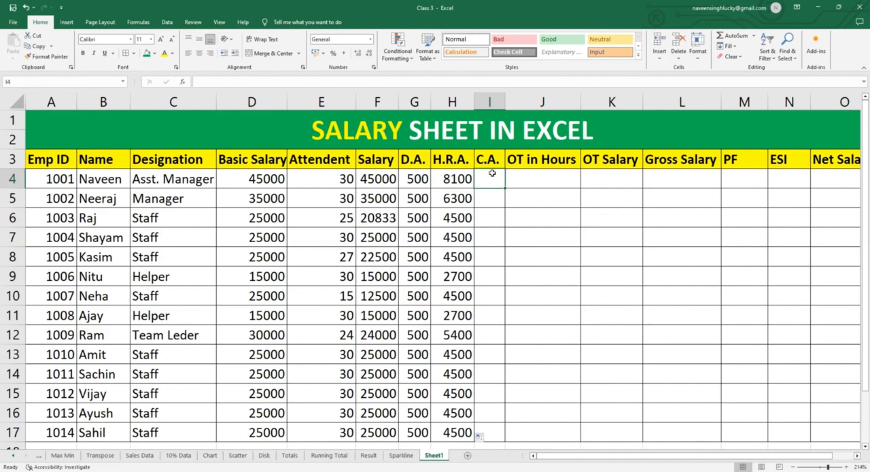
text(3500)
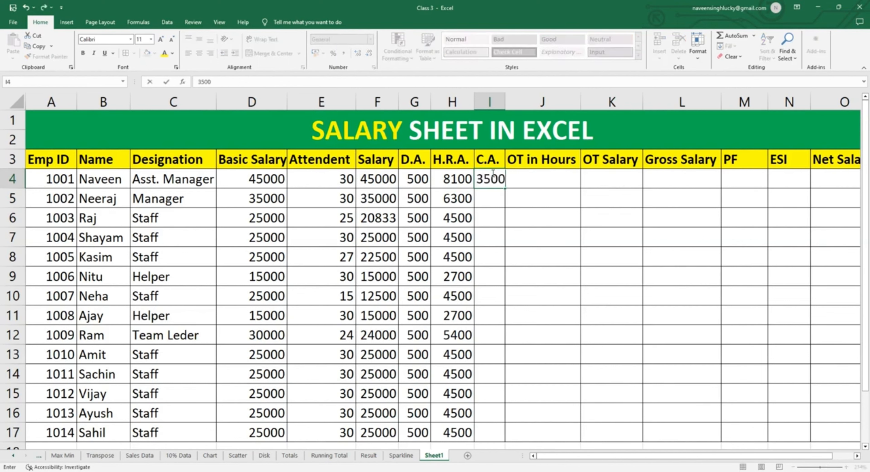
key(Return)
click(499, 179)
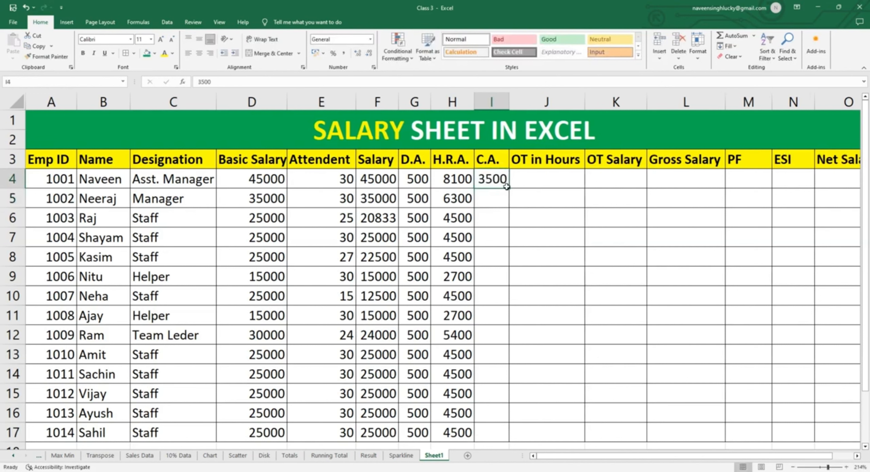
drag(510, 190, 518, 444)
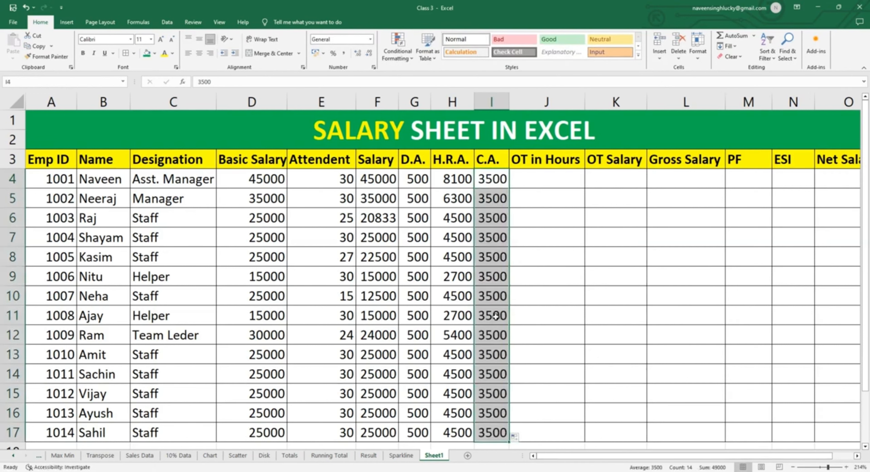
Enter the OT in Hours values 60, 80, 70, 62, 54, 88 and 25 in J4:J10
click(517, 175)
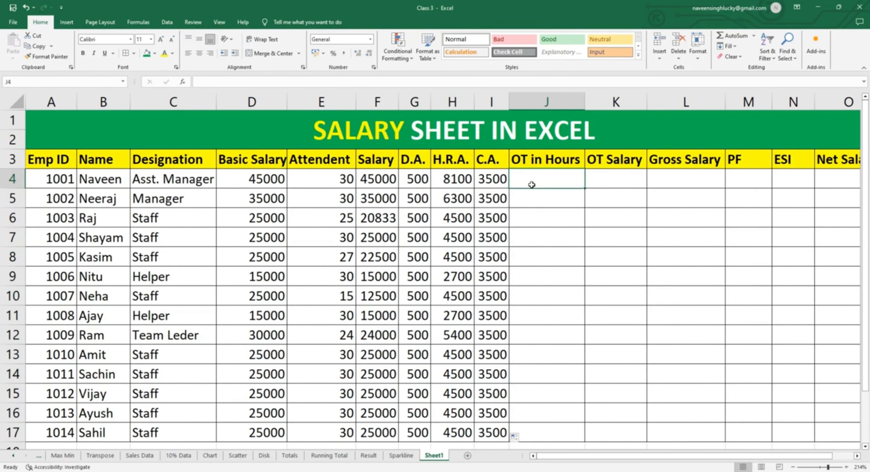
text(60)
key(Return)
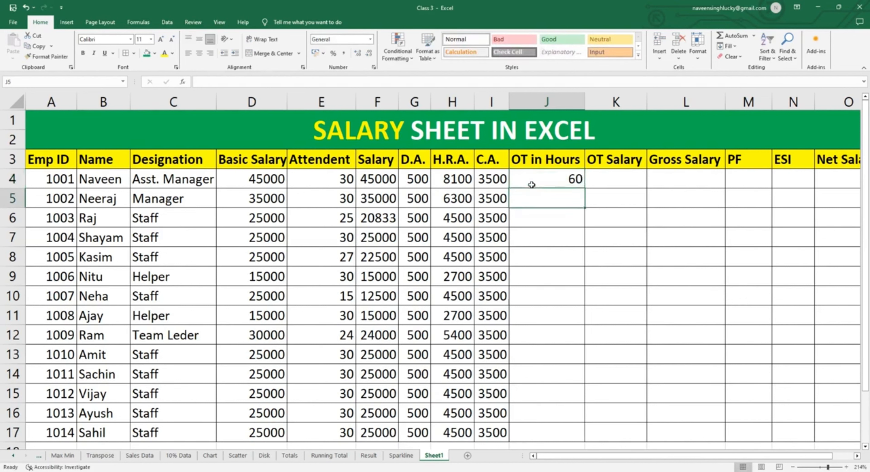
text(80)
key(Return)
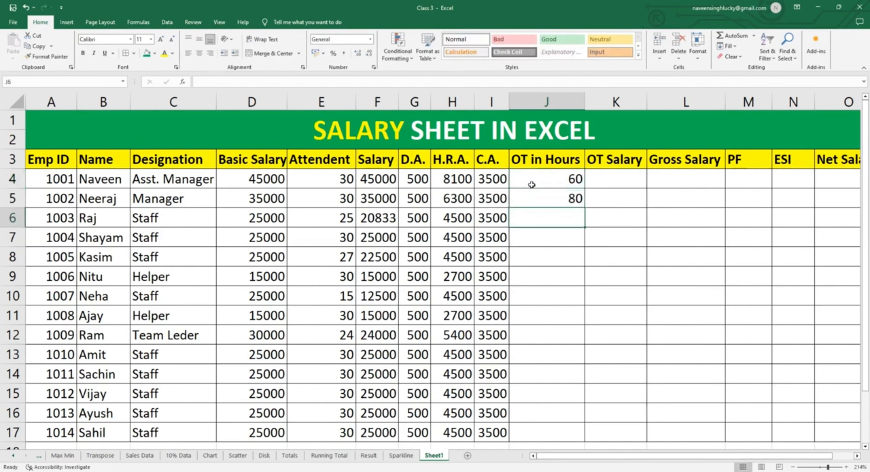
text(70)
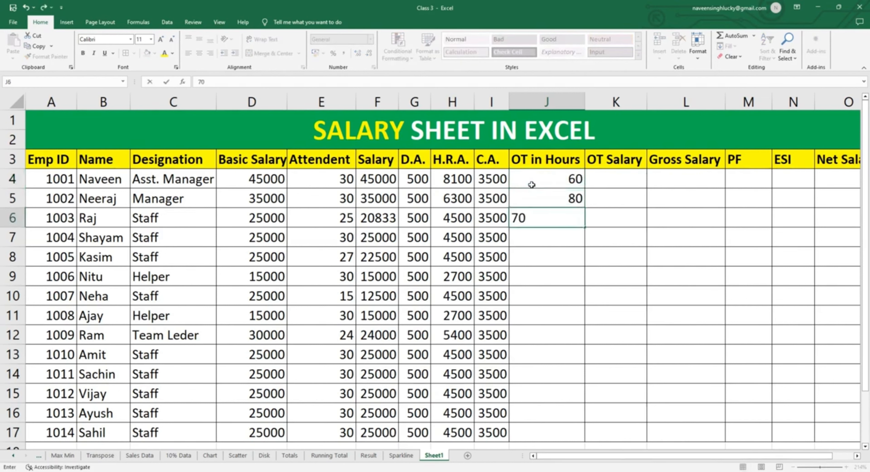
key(Return)
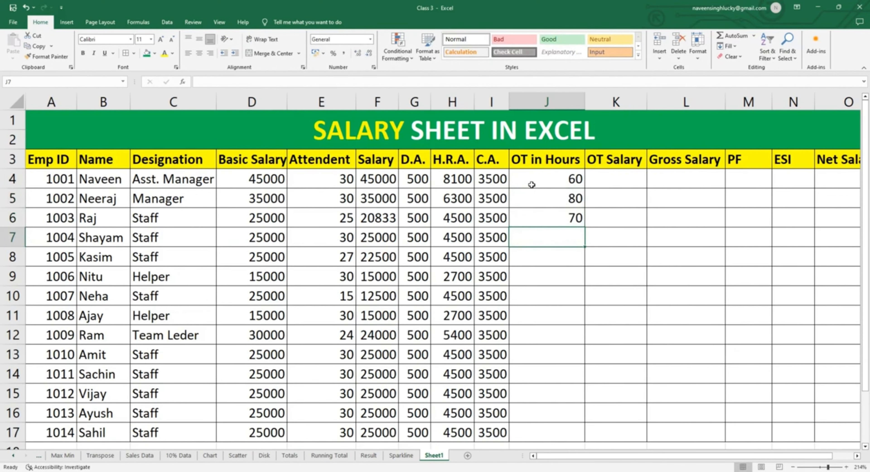
text(62)
key(Return)
text(54 88 25)
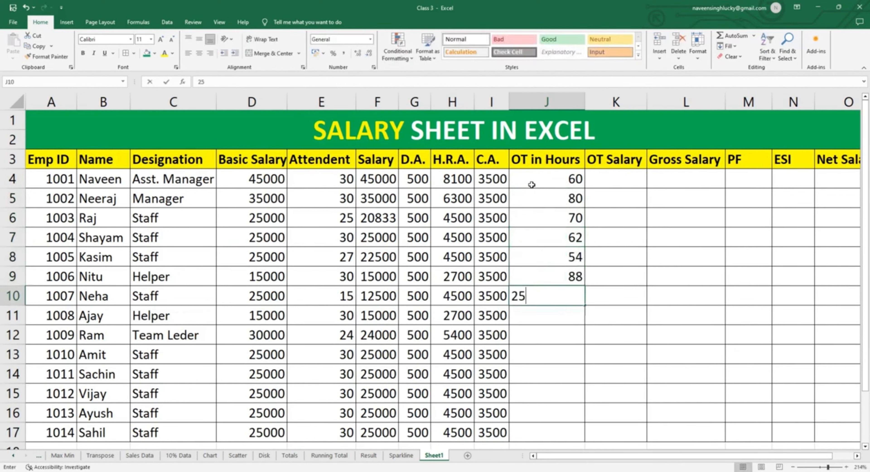
key(Return)
Complete the OT in Hours column in J11:J17 with 49, 22, 99, 45, 66, 82 and 80
text(49)
key(Return)
text(22)
key(Return)
text(99)
key(Return)
text(45)
key(Return)
text(66)
key(Return)
text(82)
key(Return)
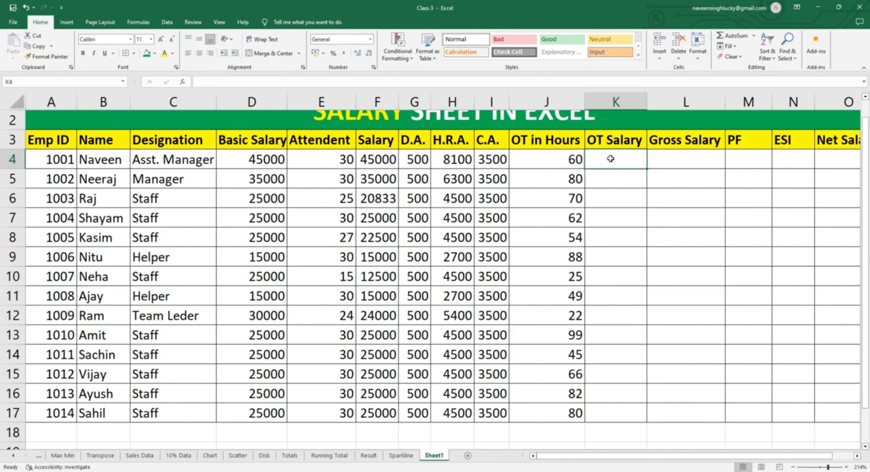
Calculate the first employee's OT Salary in K4 with the formula =D4/30/8*J4
click(544, 160)
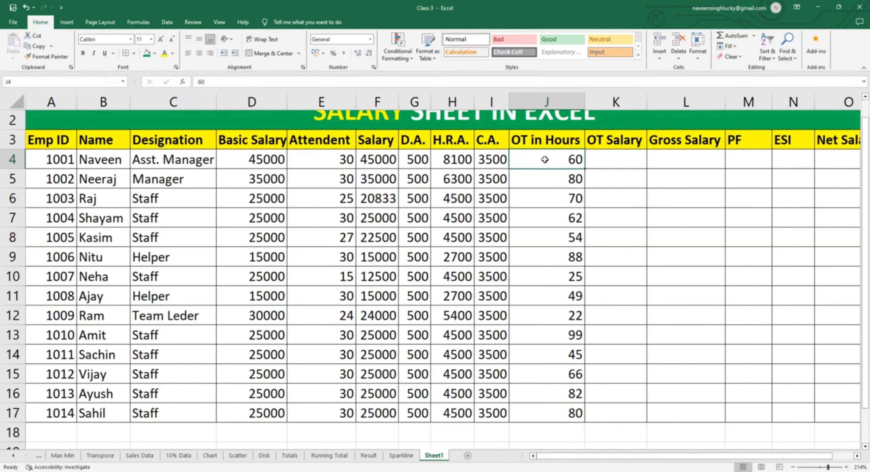
scroll(581, 166, up, 1)
click(620, 179)
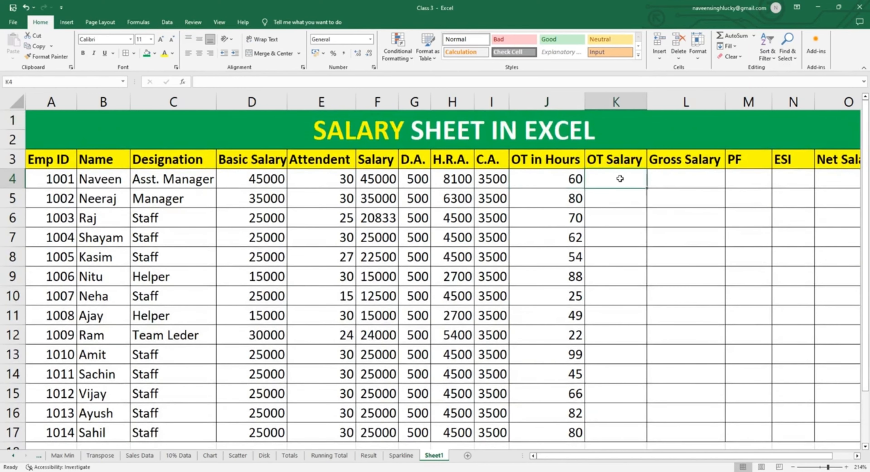
text(=)
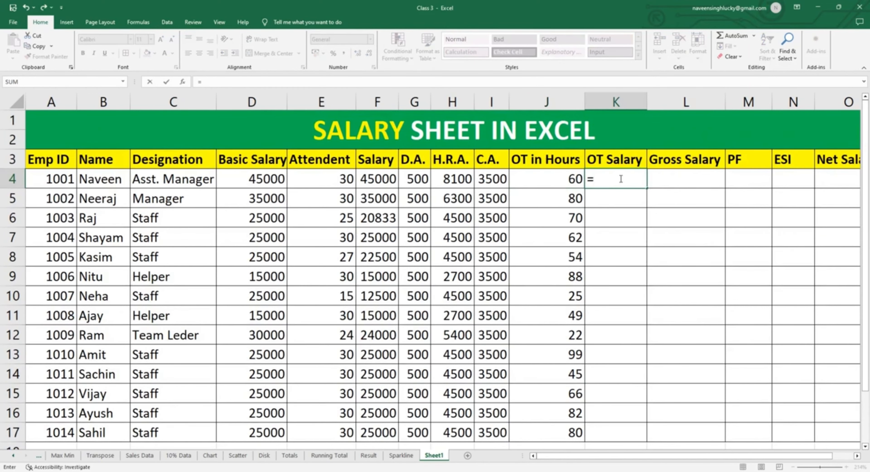
key(Right)
key(Right)
key(Right)
key(Left)
key(Left)
key(Left)
key(Left)
key(Left)
key(Left)
key(Left)
key(Left)
key(Left)
key(Left)
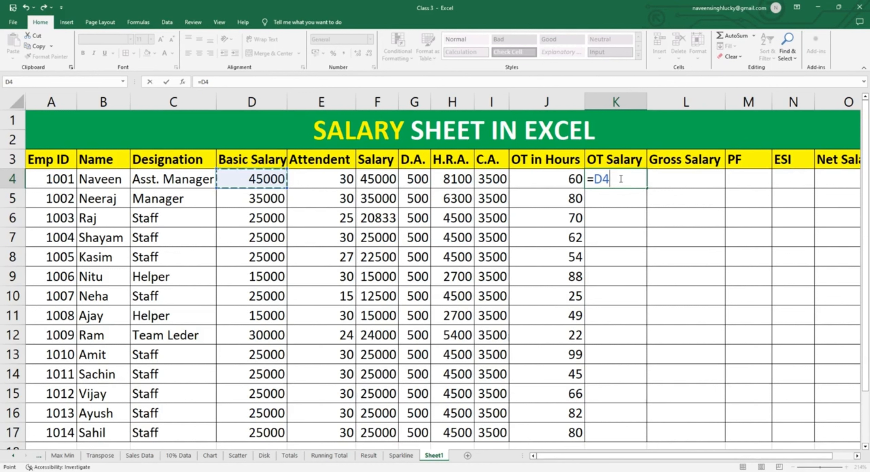
text(/30)
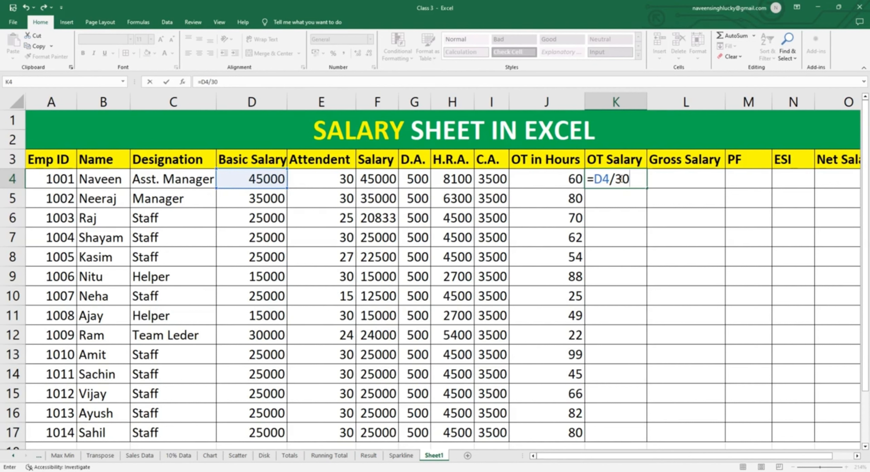
text(/8)
text(*)
key(Left)
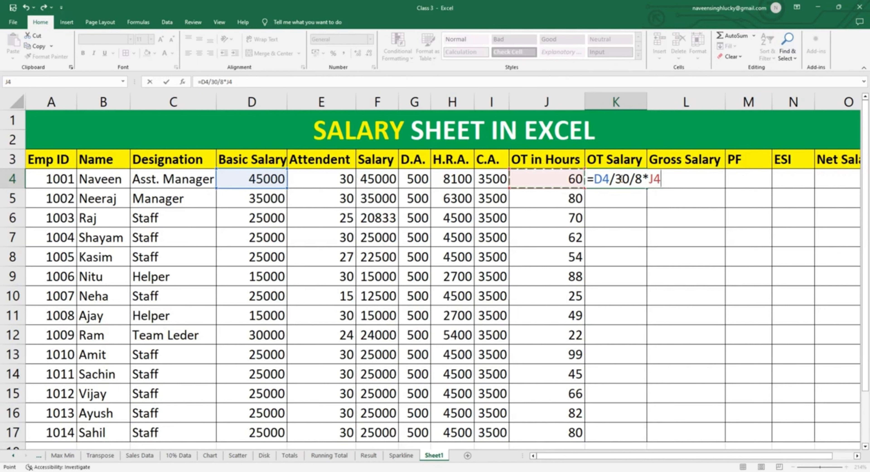
key(Return)
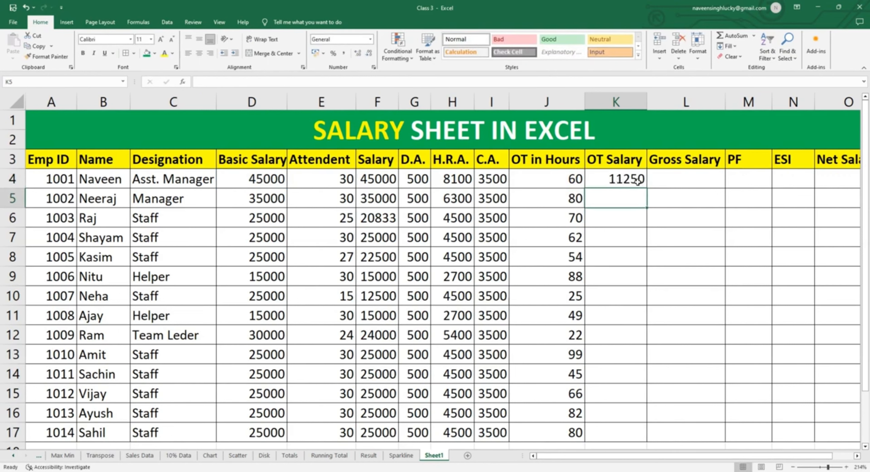
Calculate the second employee's OT Salary in K5 with the formula =D5/30/8*J5
text(=)
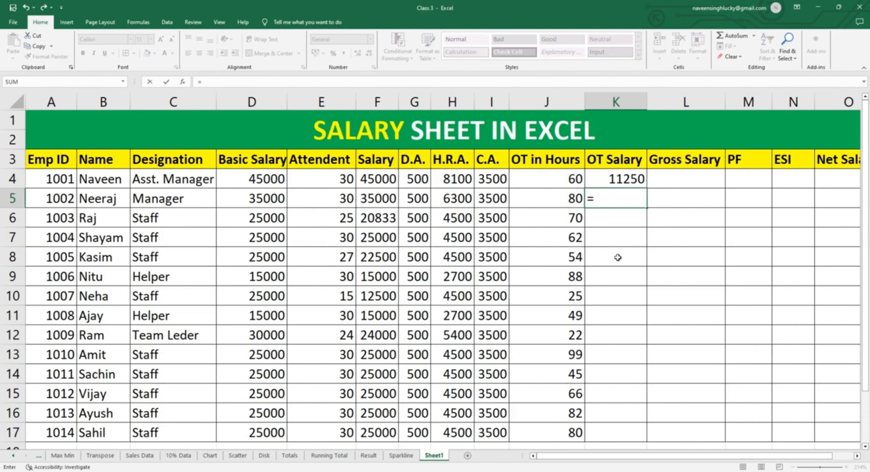
key(Left)
key(Left)
key(Left)
key(Left)
key(Left)
key(Left)
key(Left)
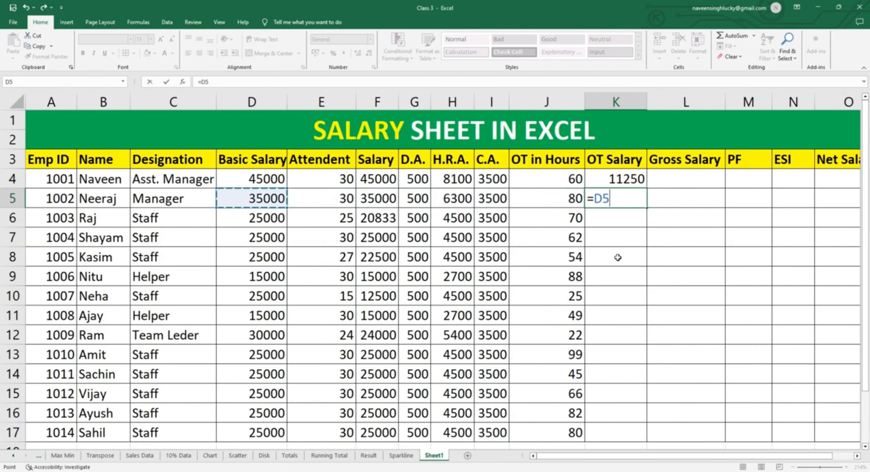
text(/30)
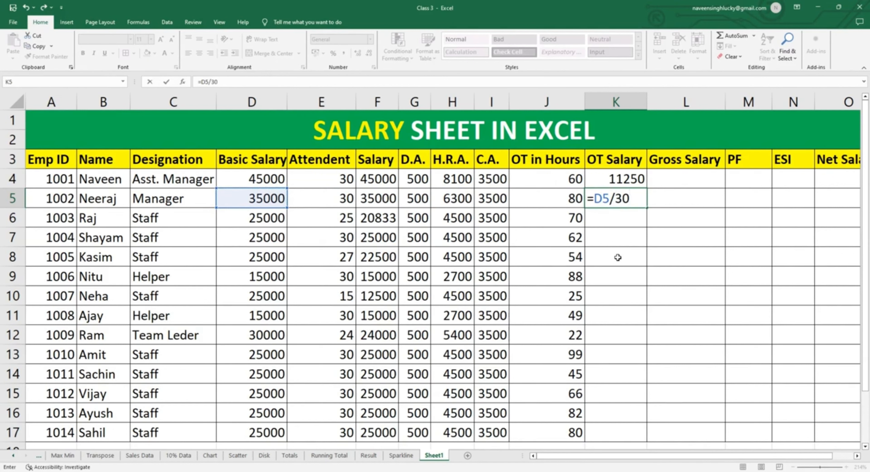
text(/8)
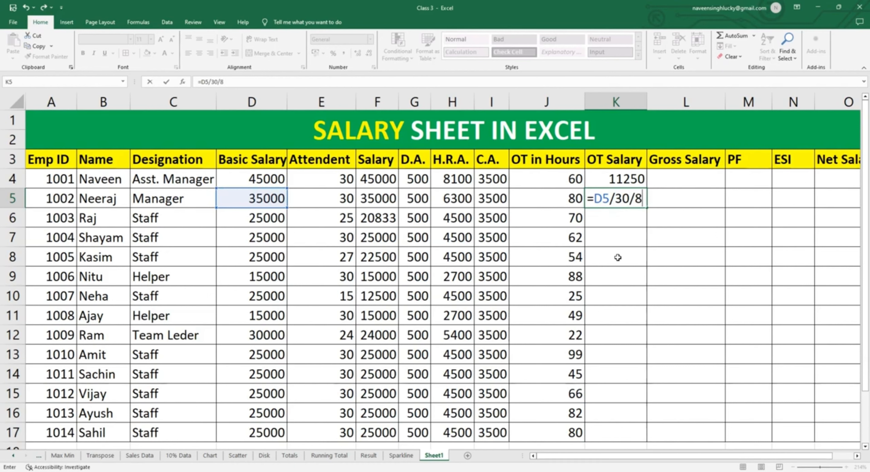
text(*)
key(Left)
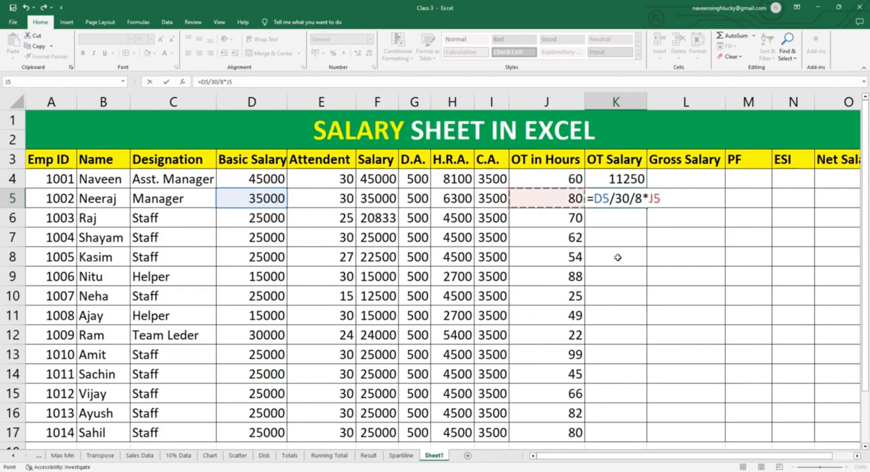
key(Return)
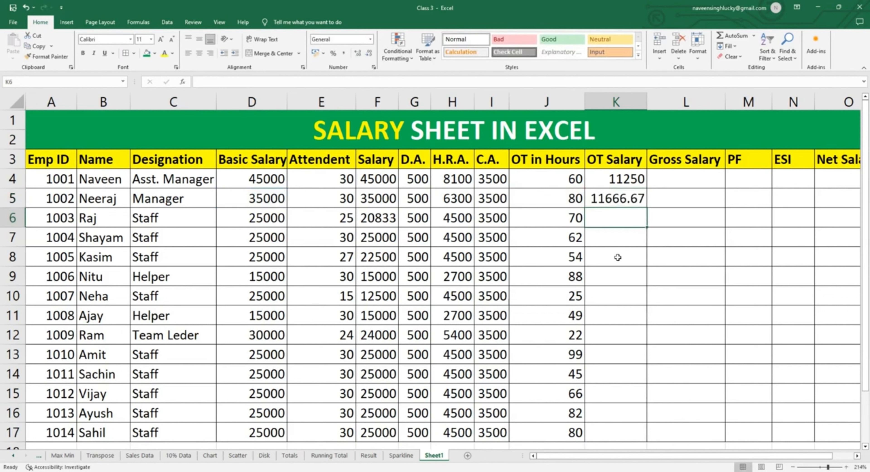
Copy the OT Salary formula from K4 down to K17
click(618, 201)
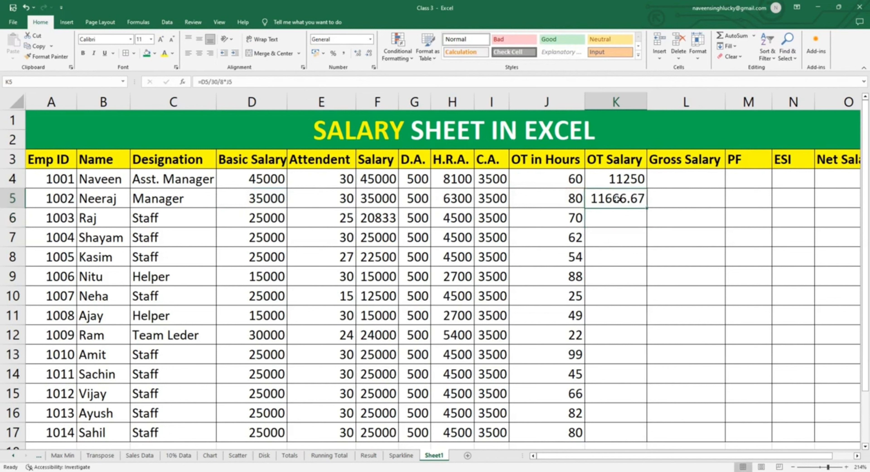
click(622, 230)
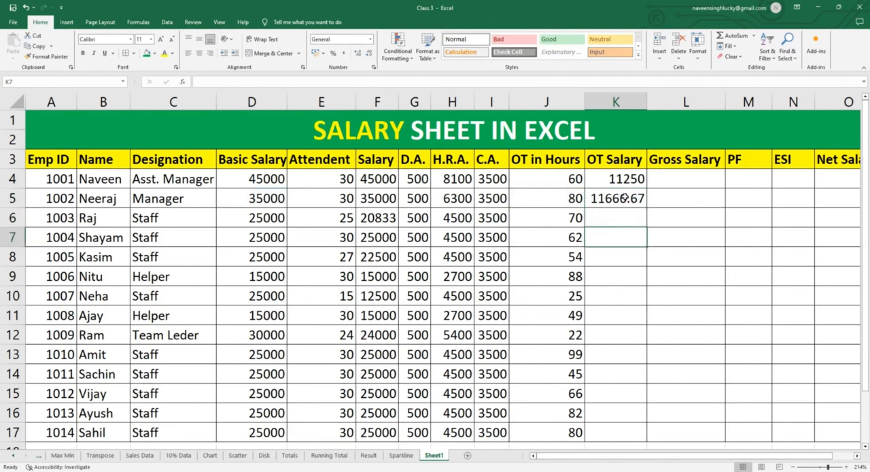
drag(617, 181, 622, 417)
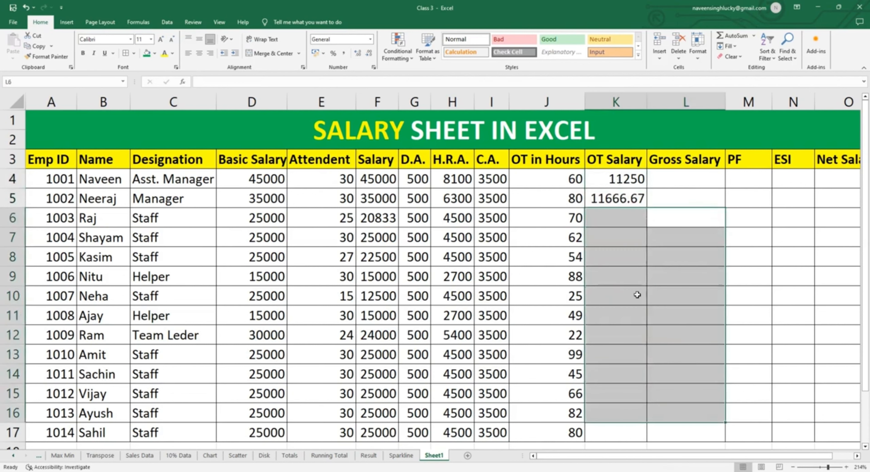
click(607, 179)
drag(607, 179, 630, 434)
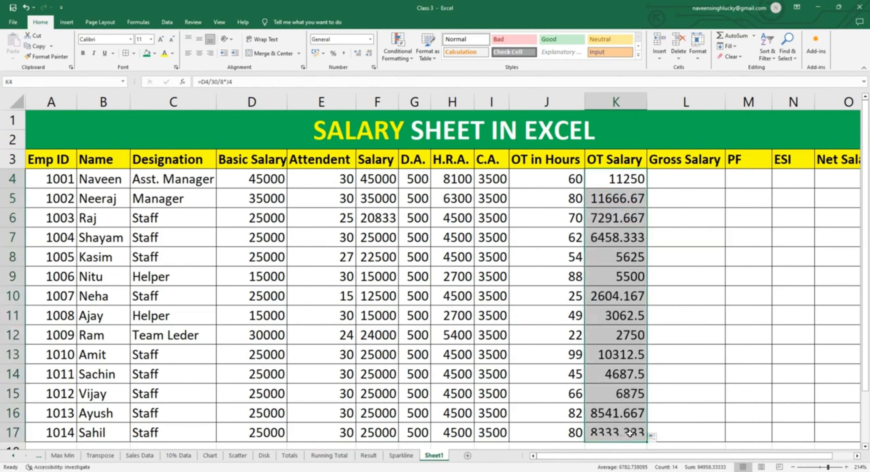
Format the OT Salary values in K4:K17 as whole numbers without decimals
click(634, 201)
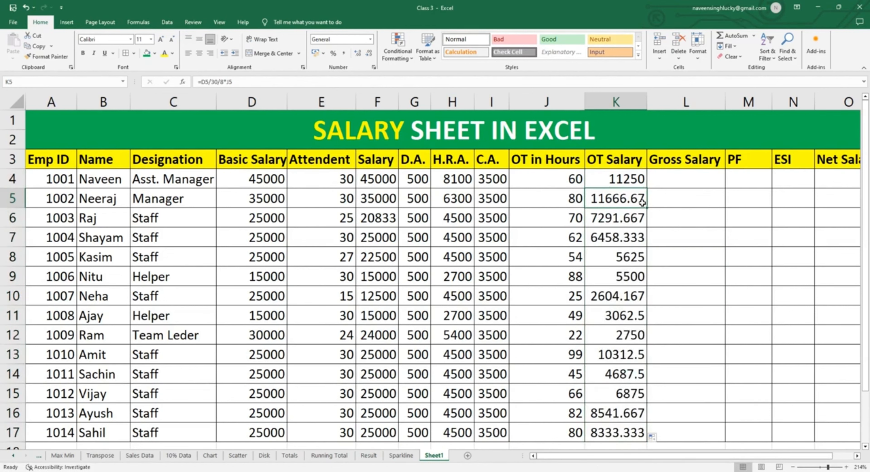
click(370, 54)
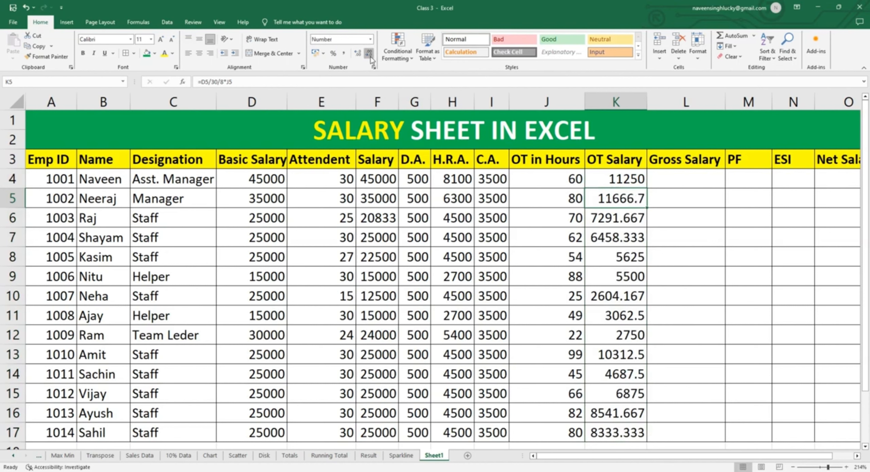
click(369, 54)
drag(611, 179, 619, 436)
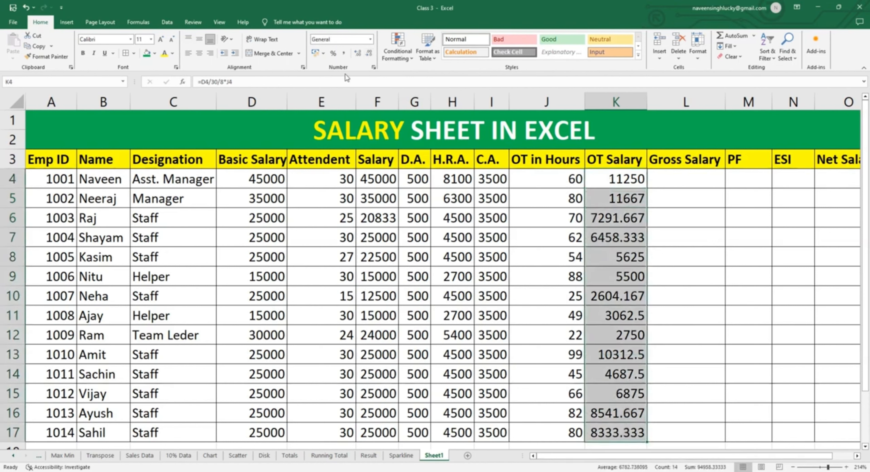
click(371, 53)
mouse_move(673, 223)
mouse_down()
mouse_move(686, 270)
mouse_move(683, 228)
mouse_up()
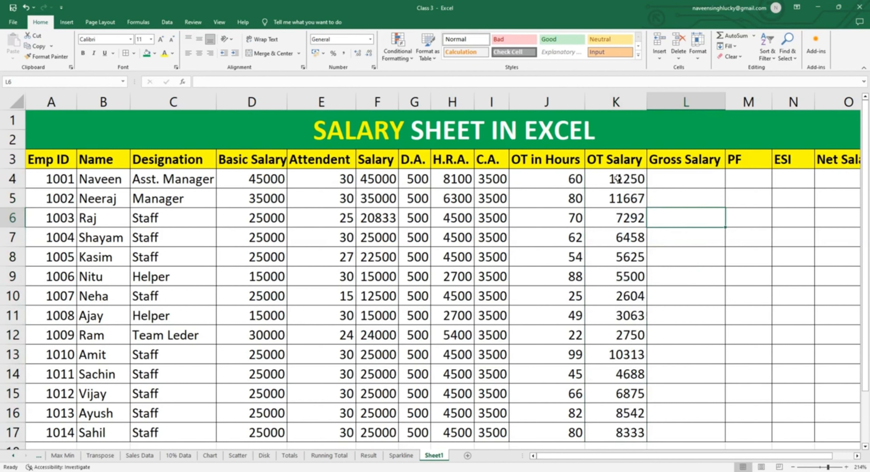
drag(622, 179, 635, 434)
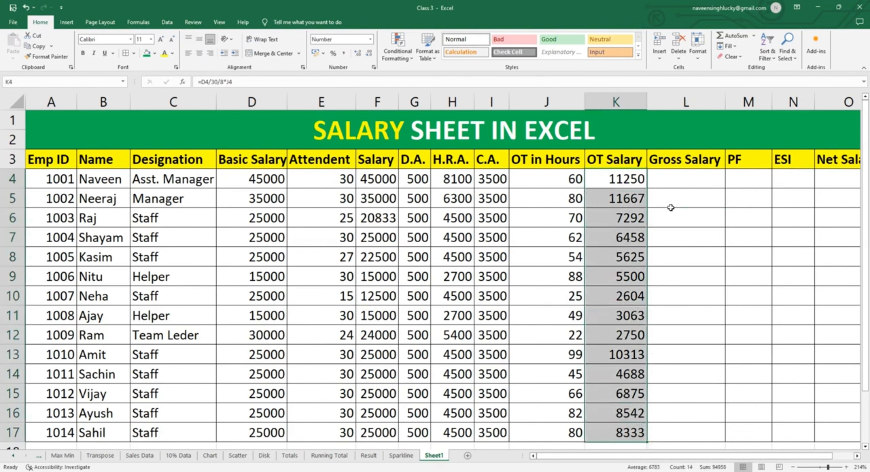
Calculate the Gross Salary in L4 with the formula =F4+G4+H4+I4+K4 and copy it down to L17
click(675, 181)
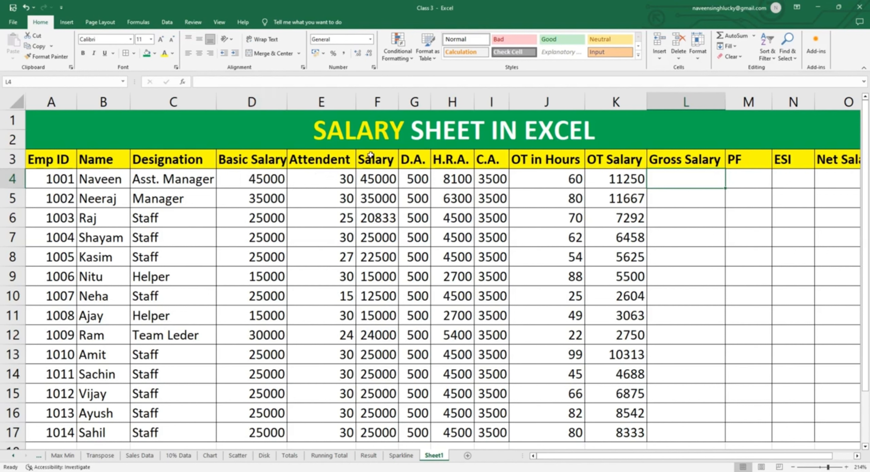
click(384, 175)
click(409, 175)
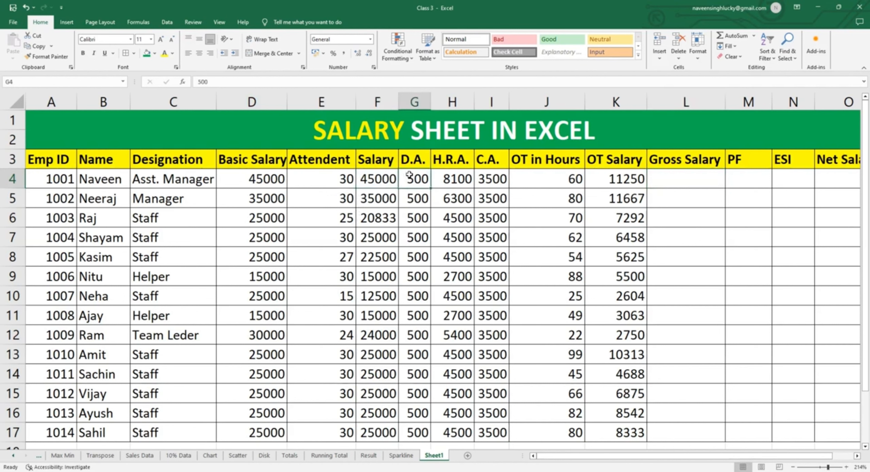
click(451, 179)
click(500, 179)
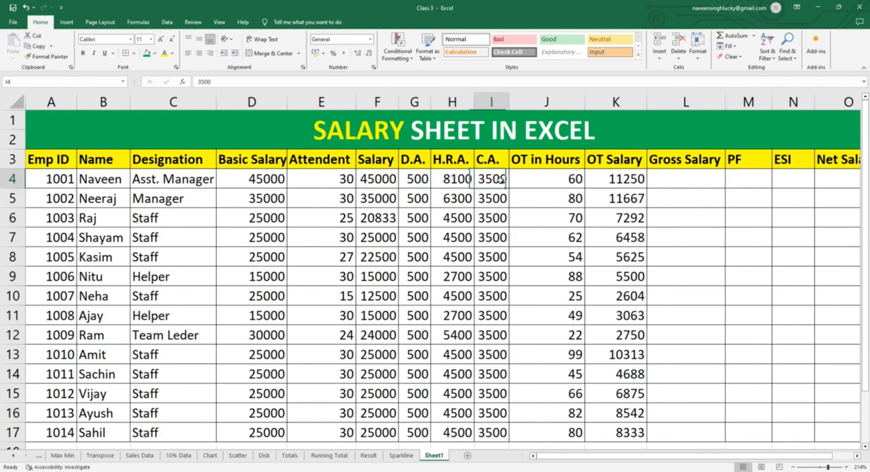
click(604, 179)
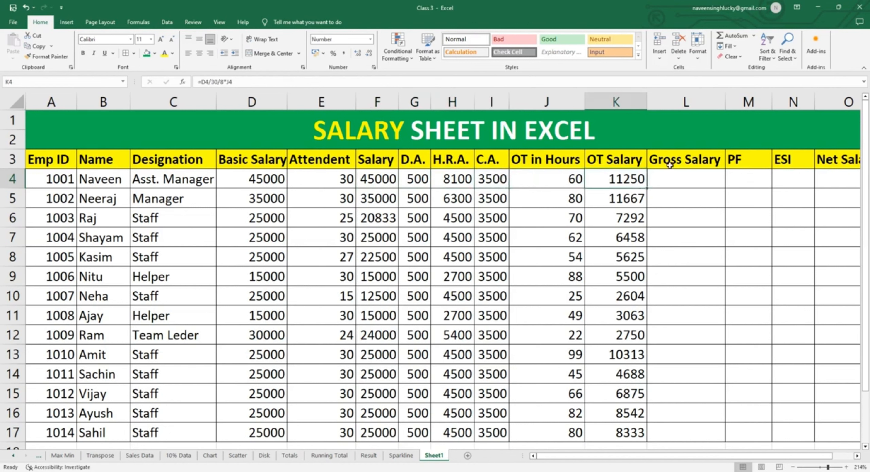
click(683, 179)
text(=)
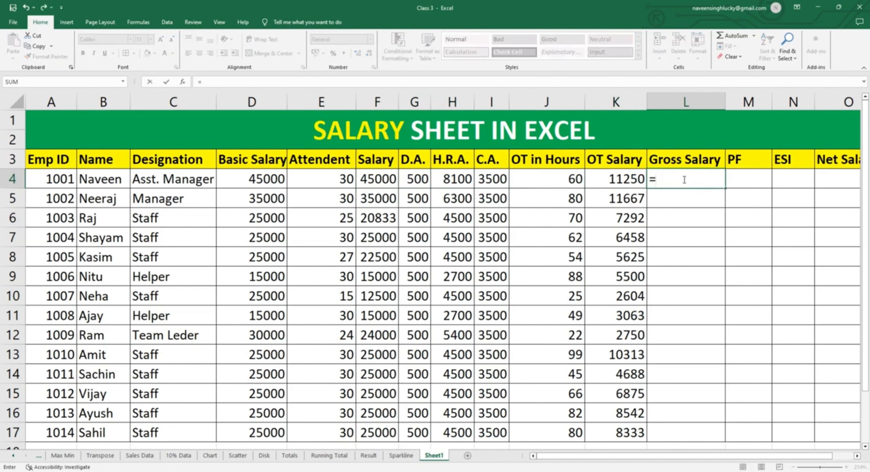
key(Left)
key(Left)
key(Left)
key(Left)
key(Left)
key(Left)
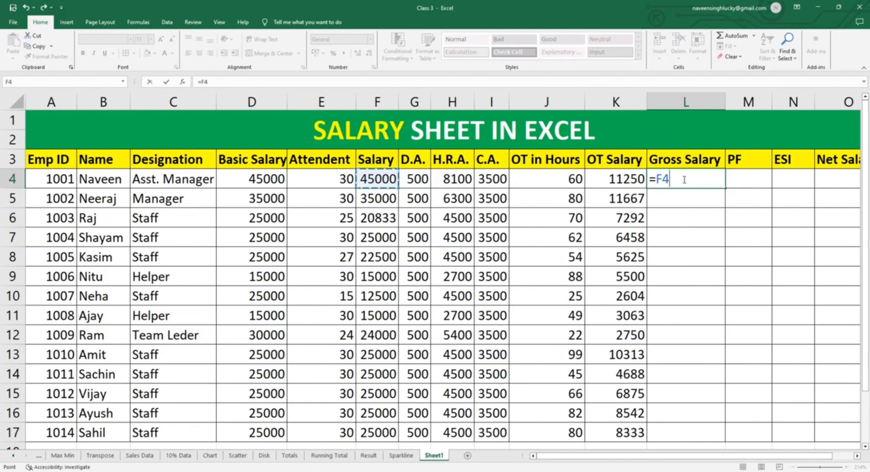
text(+)
key(Left)
key(Left)
key(Left)
key(Left)
key(Left)
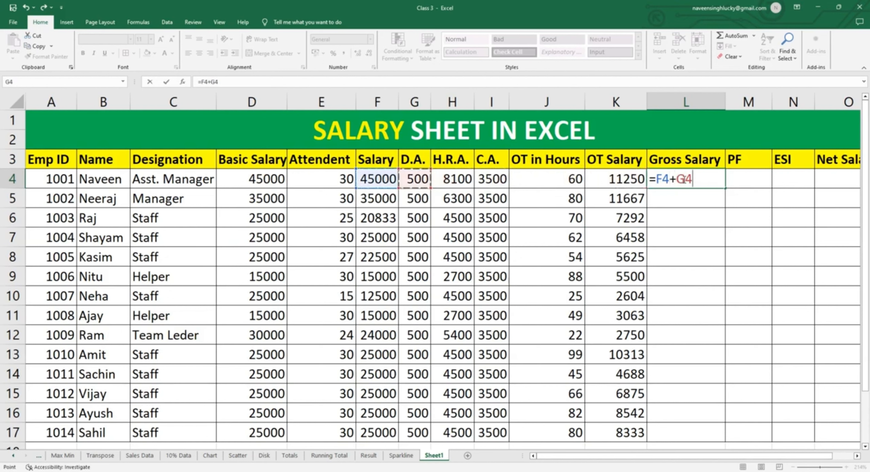
text(+)
key(Left)
key(Left)
key(Left)
key(Left)
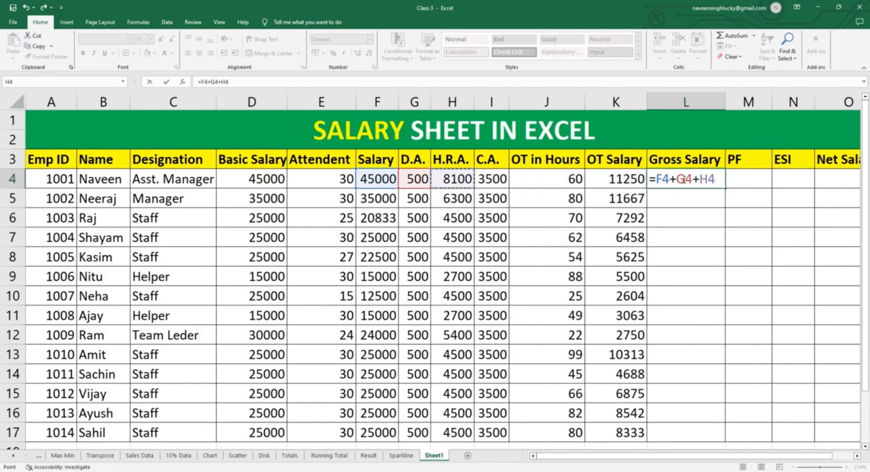
text(+)
key(Left)
key(Left)
key(Left)
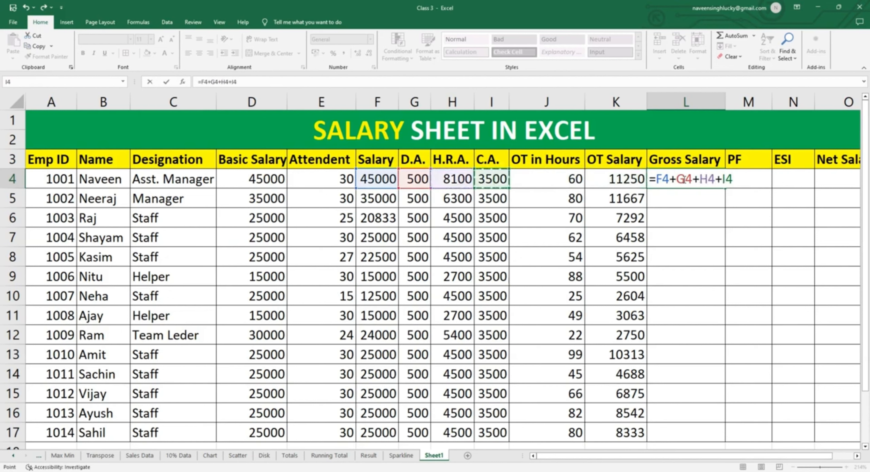
text(+)
key(Left)
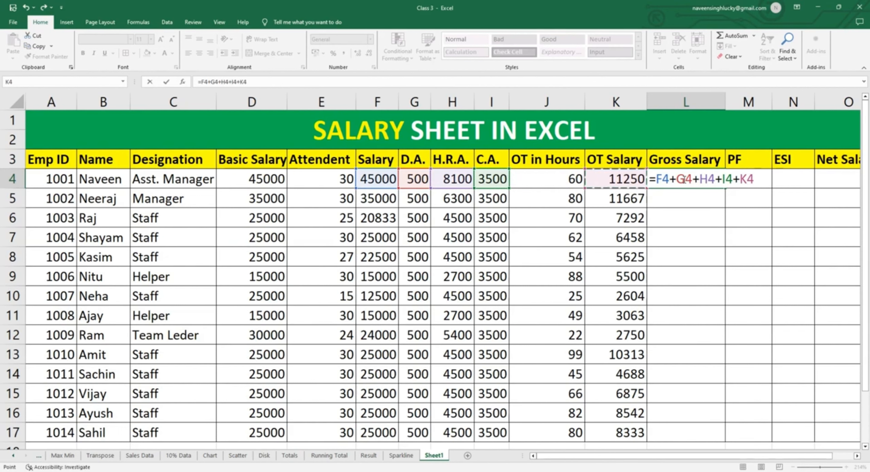
key(Return)
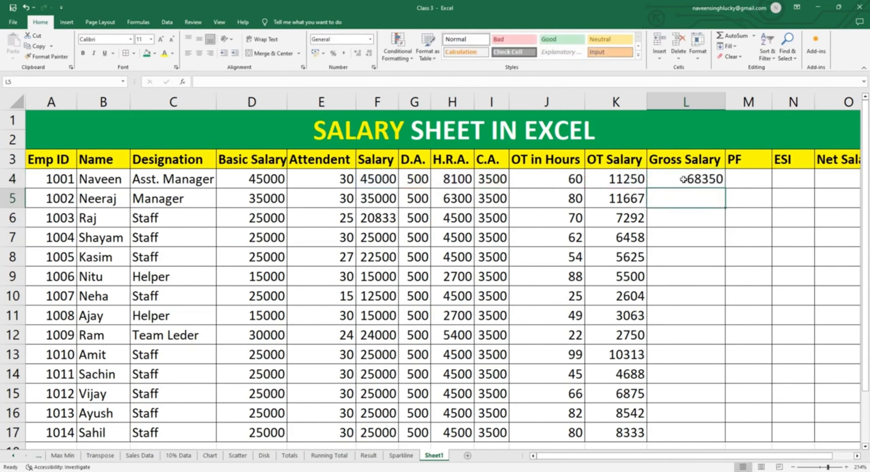
click(683, 179)
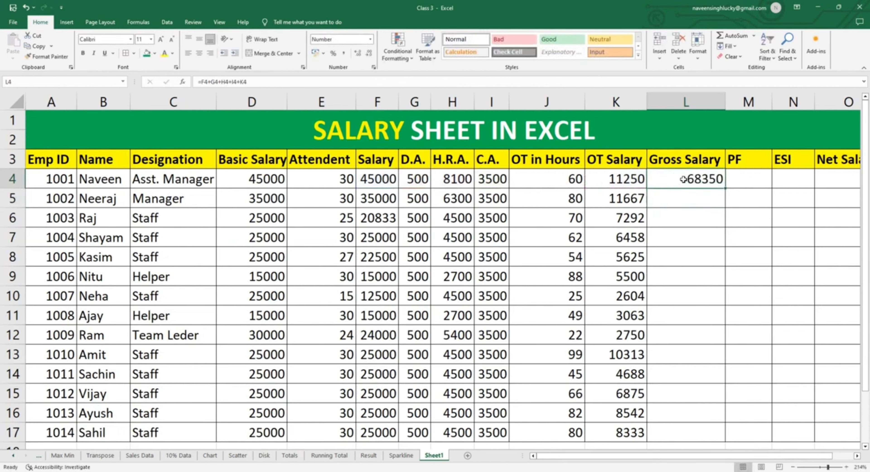
double_click(728, 188)
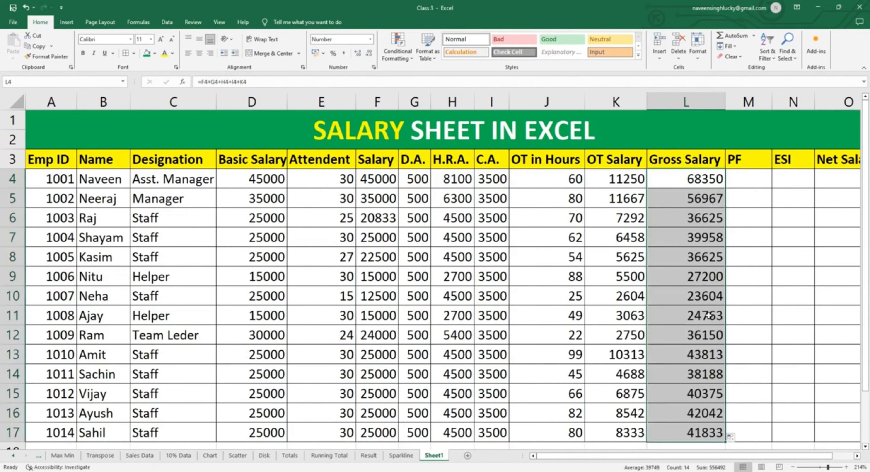
click(734, 186)
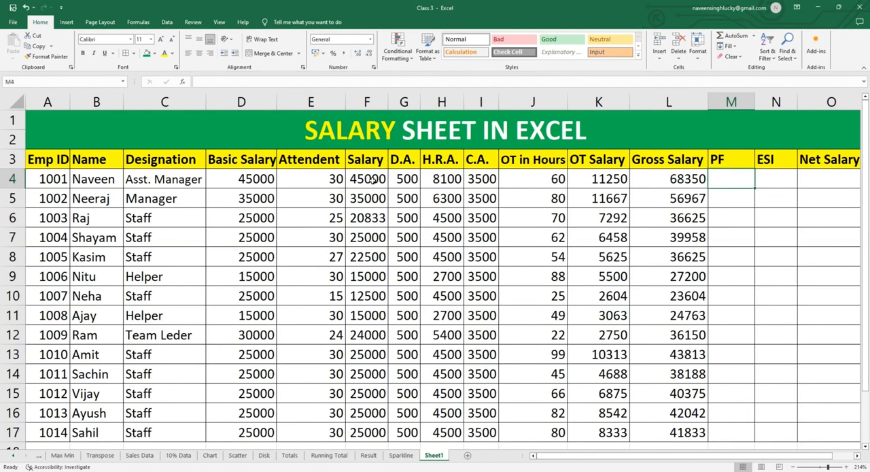
click(366, 178)
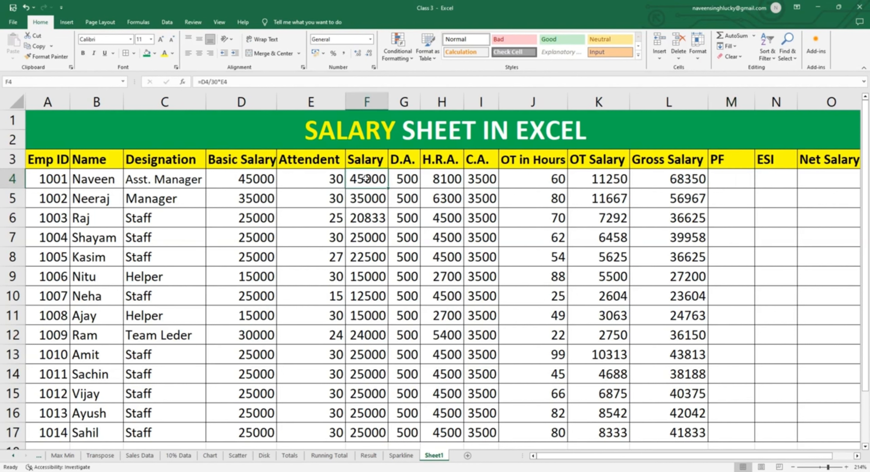
click(256, 181)
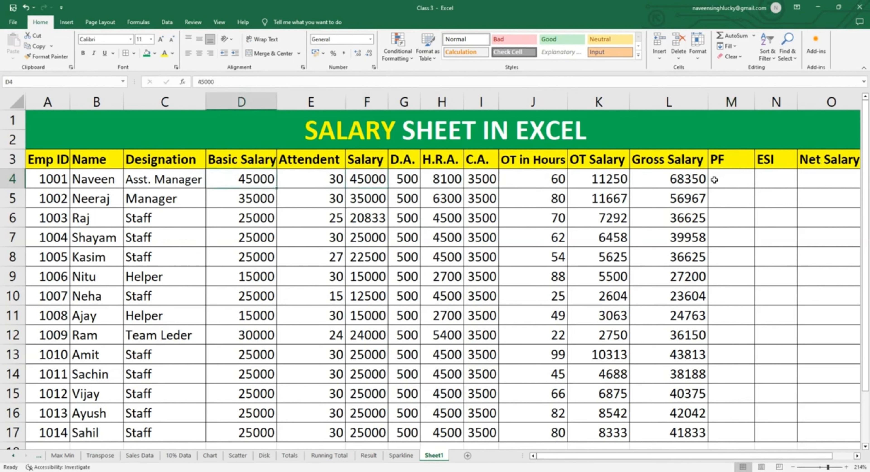
click(696, 180)
click(367, 179)
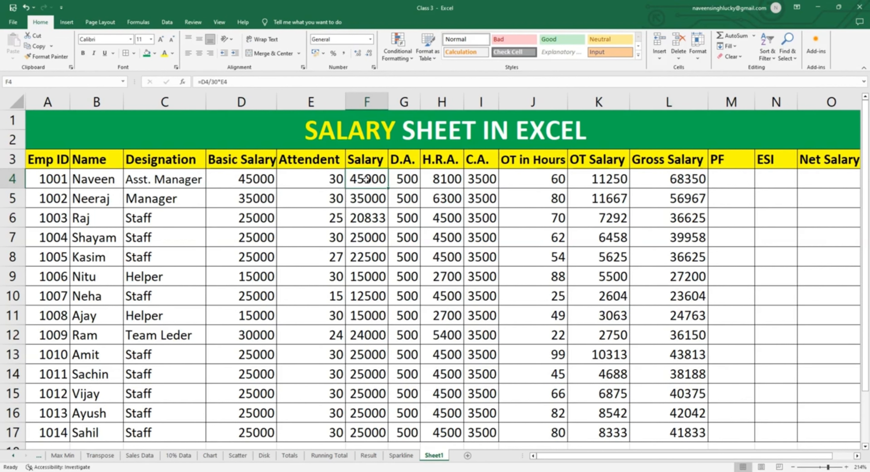
Calculate the PF in M4 with the formula =F4*12% and copy it down to M17
click(735, 172)
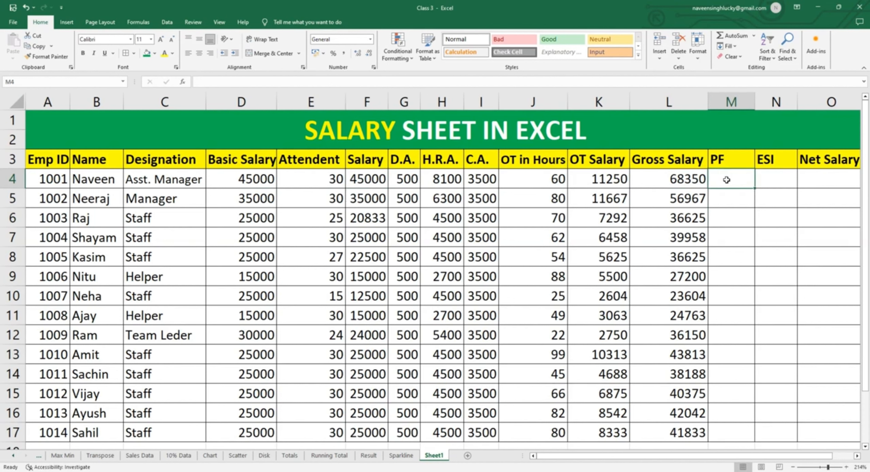
text(=)
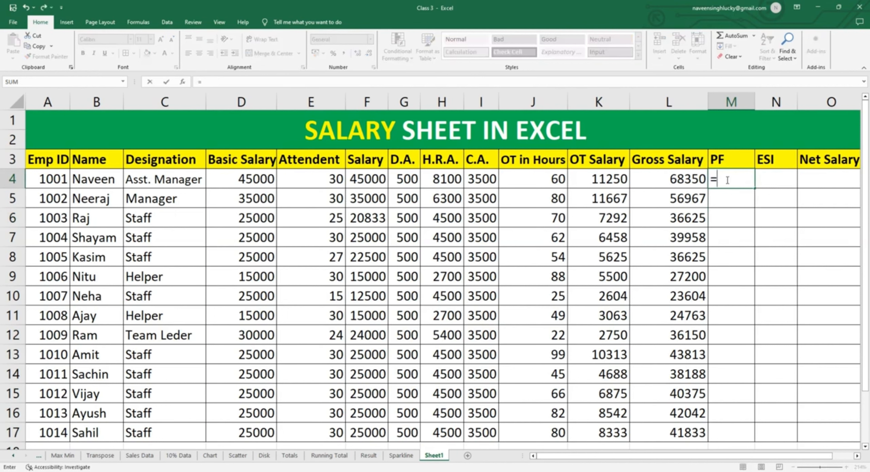
key(Left)
key(Left)
key(Left)
key(Left)
key(Left)
key(Left)
key(Left)
key(Left)
key(Left)
key(Left)
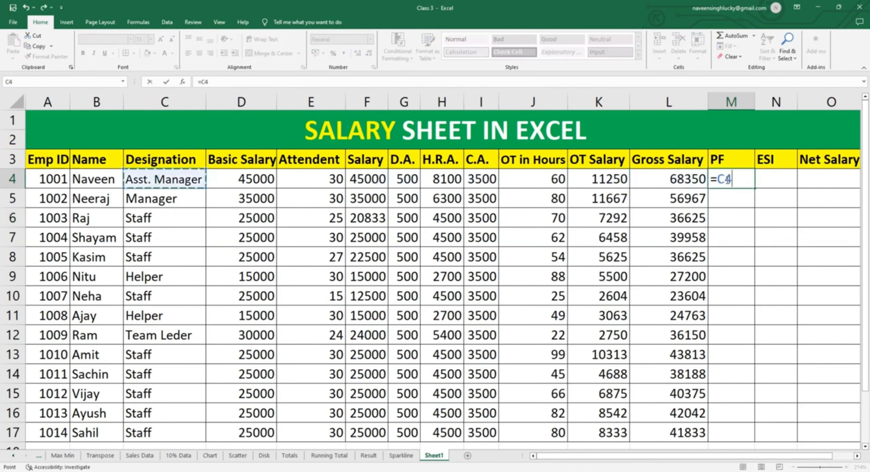
key(Right)
key(Right)
key(Right)
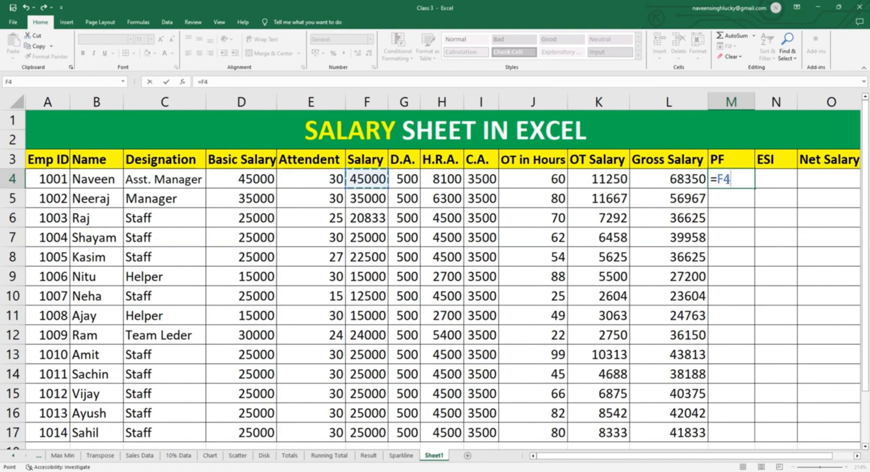
text(*)
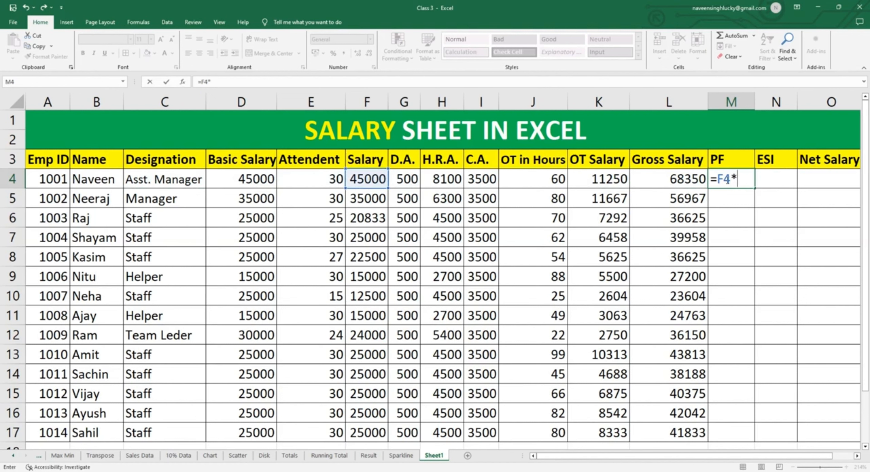
text(12/100)
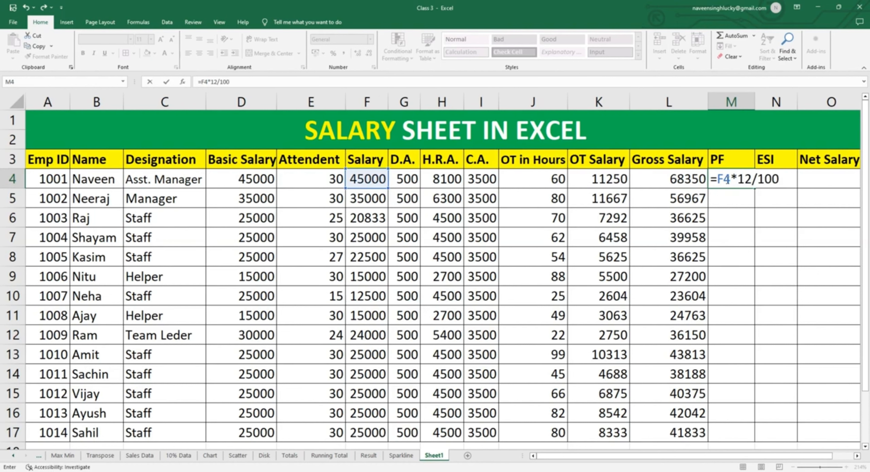
key(BackSpace)
key(BackSpace)
key(BackSpace)
key(BackSpace)
text(%)
key(Return)
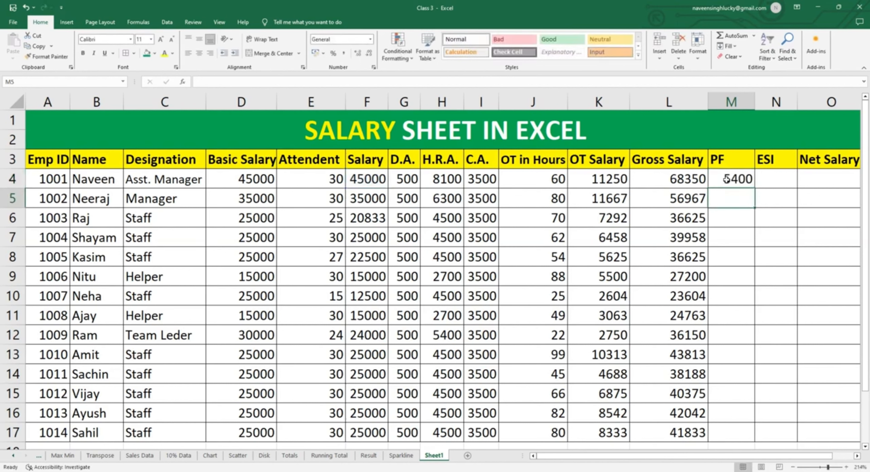
click(745, 180)
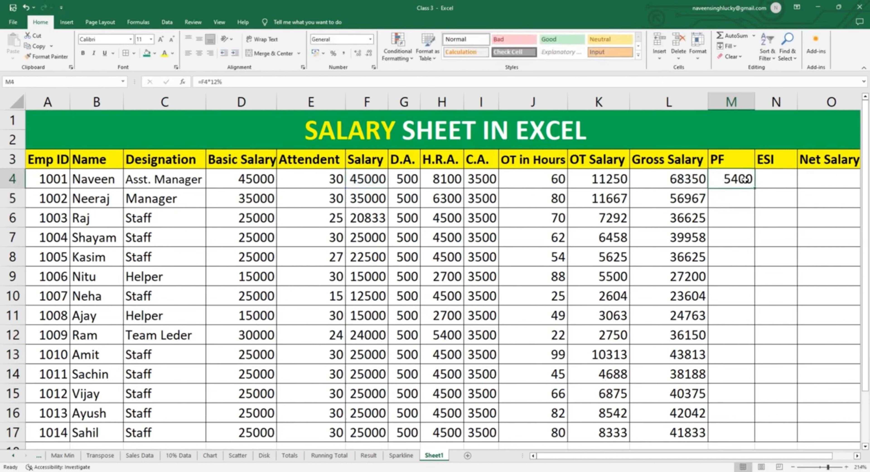
double_click(756, 189)
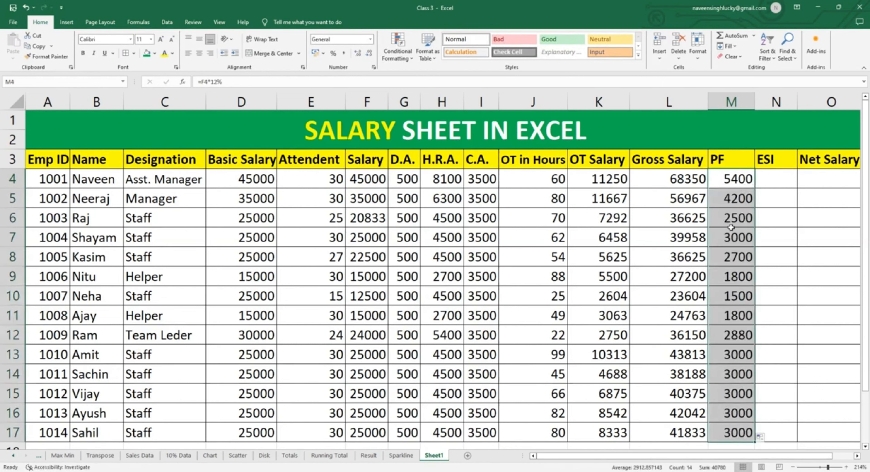
Enter the ESI formula =IF(D4<21000,D4*0.75%) in N4, based on the Basic Salary
click(787, 179)
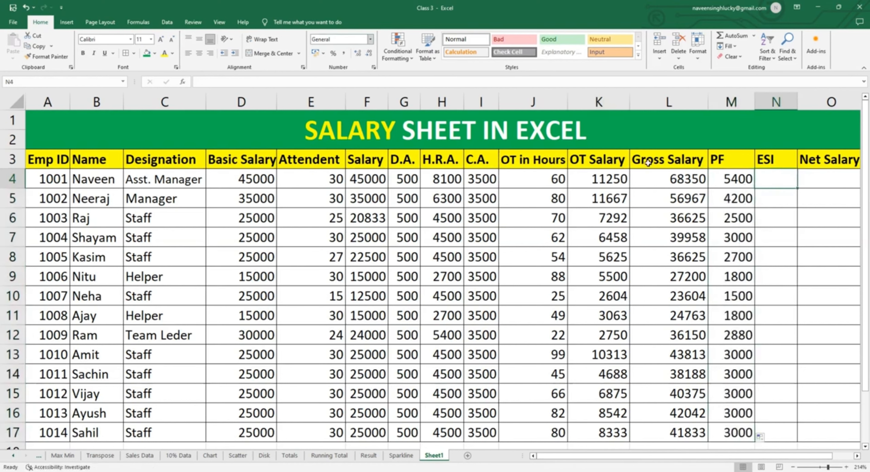
click(761, 216)
click(771, 176)
text(=if)
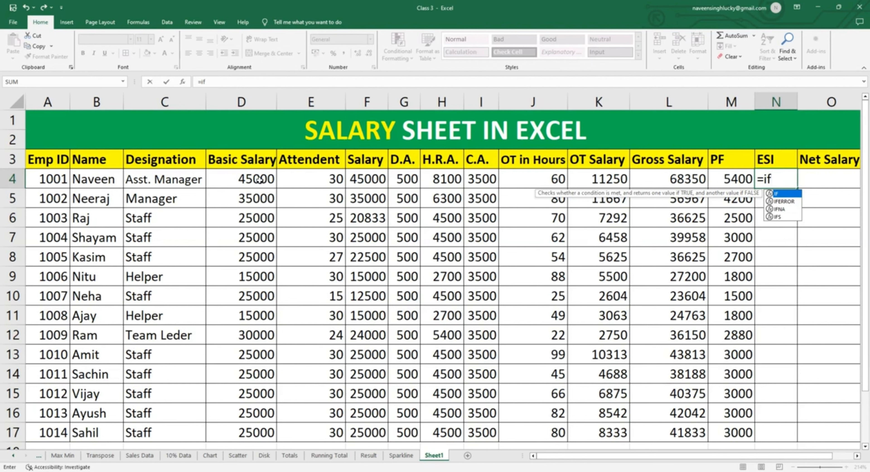
text(()
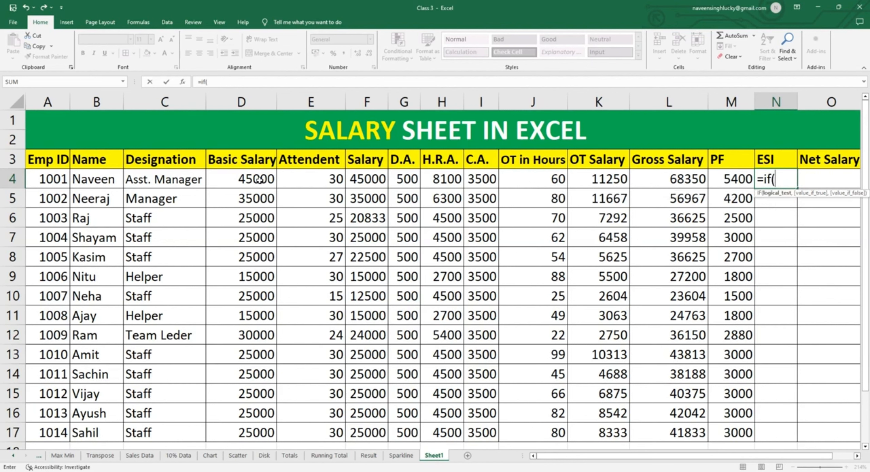
key(BackSpace)
key(Tab)
click(254, 179)
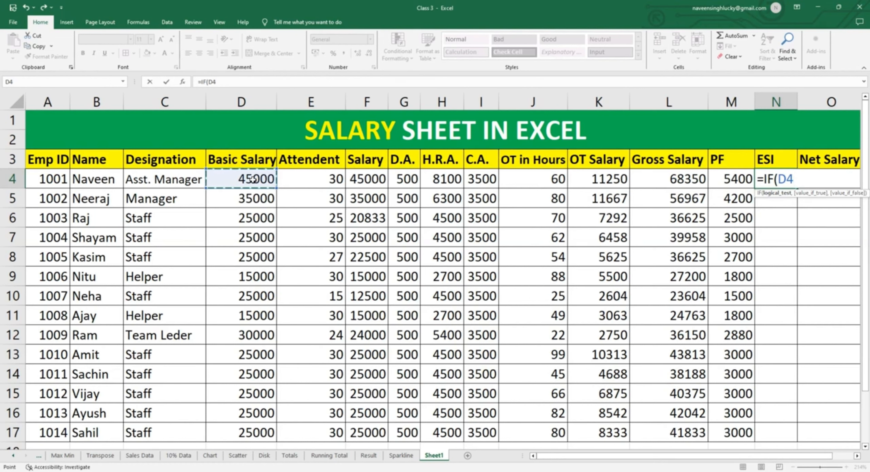
text(<)
text(21000)
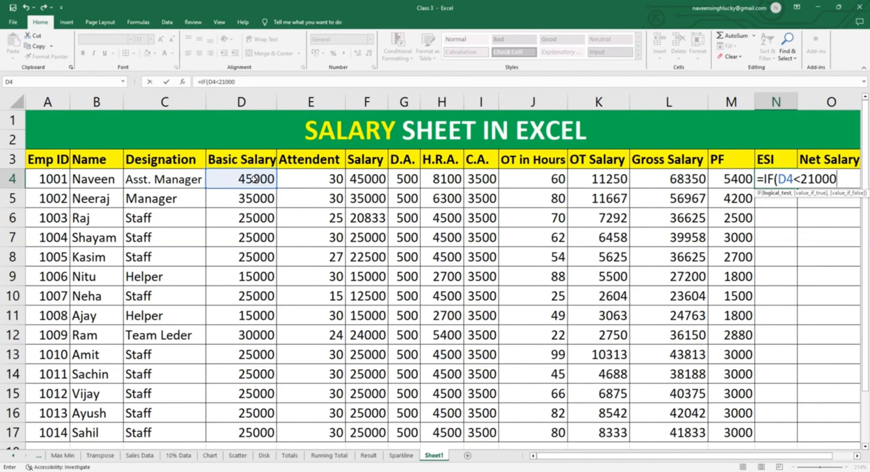
text(,)
key(Left)
key(Left)
key(Left)
key(Left)
key(Left)
key(Left)
key(Left)
key(Left)
key(Left)
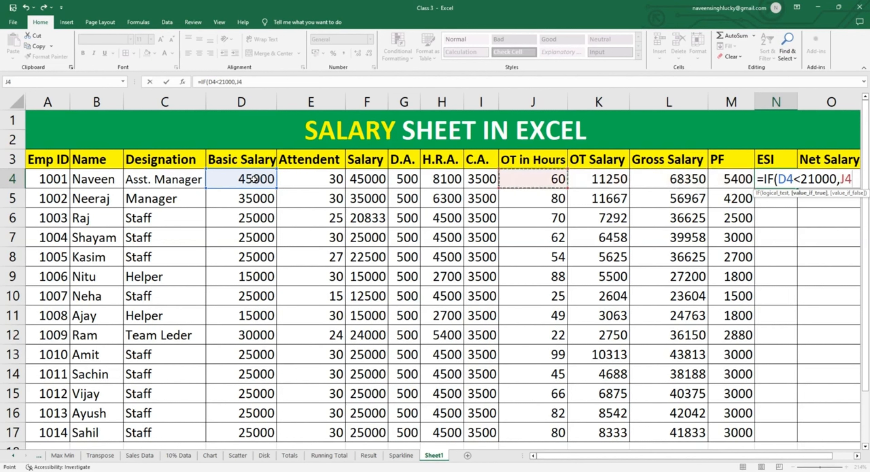
key(Left)
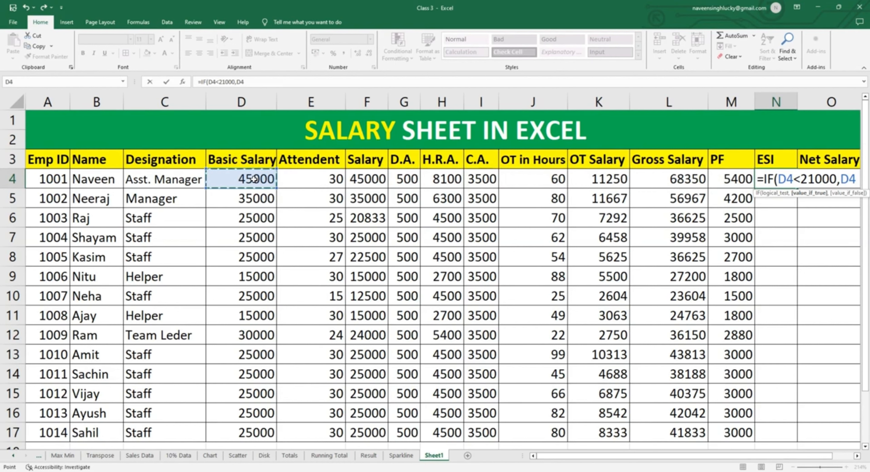
text(*)
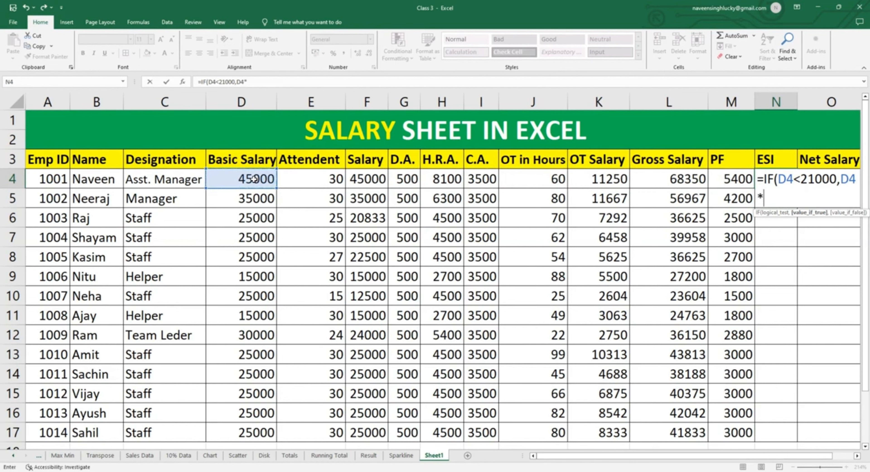
text(0.75%)
text())
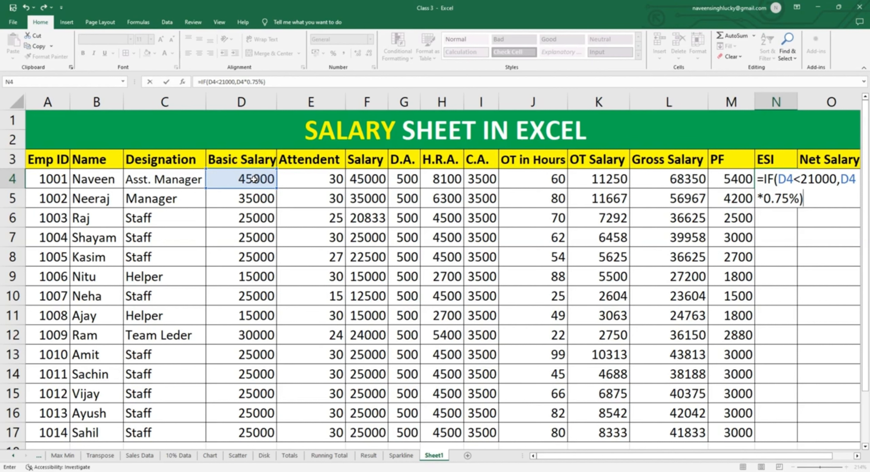
key(ctrl+Return)
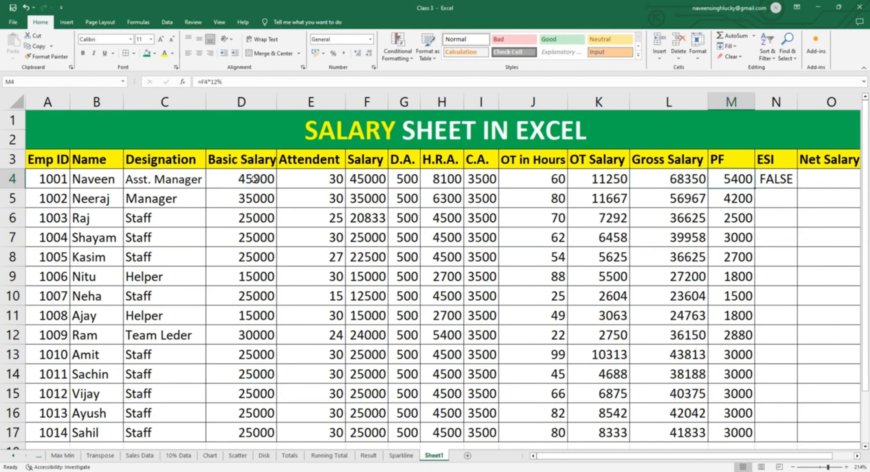
Extend the ESI formula in N4 with a zero result for the false case, as =IF(D4<21000,(D4*0.75%),0)
key(F2)
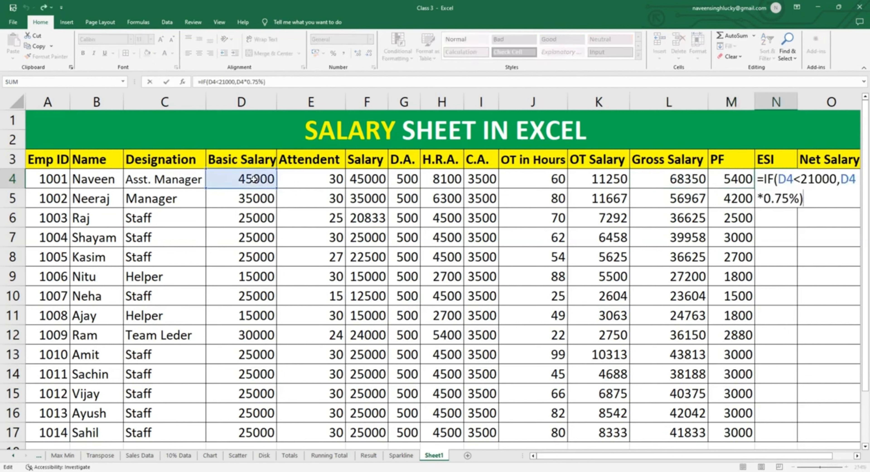
key(Up)
key(Right)
key(Right)
key(Right)
key(Right)
key(Right)
key(Right)
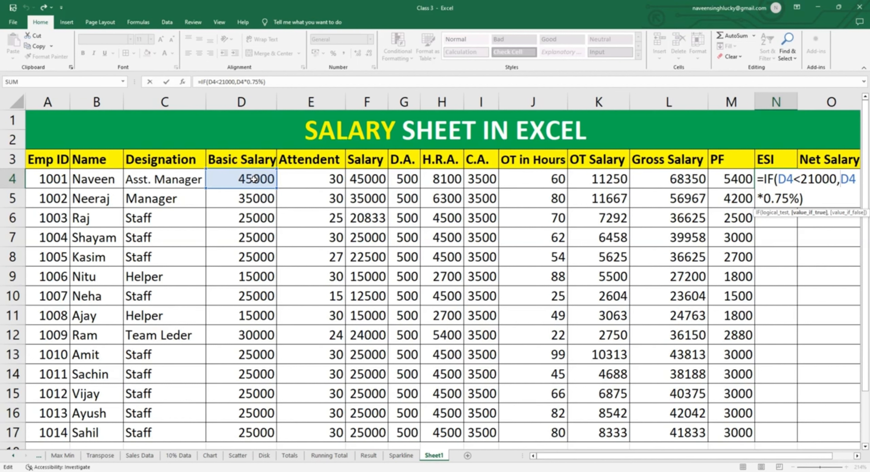
text(()
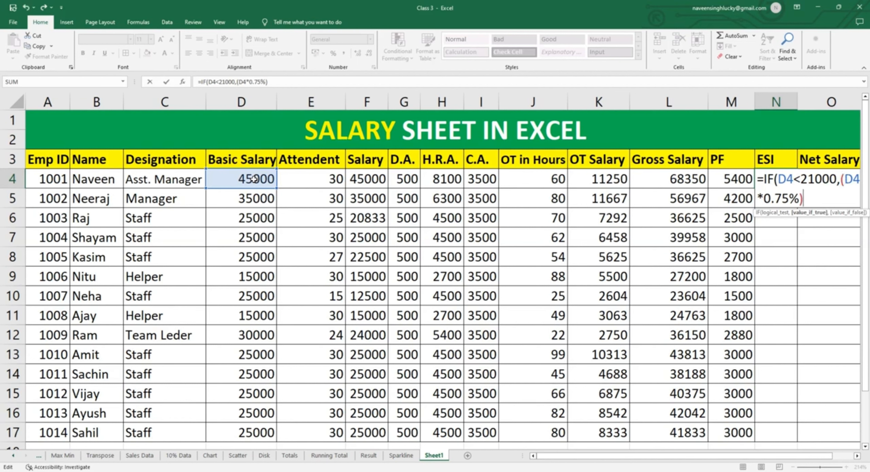
text(,0)
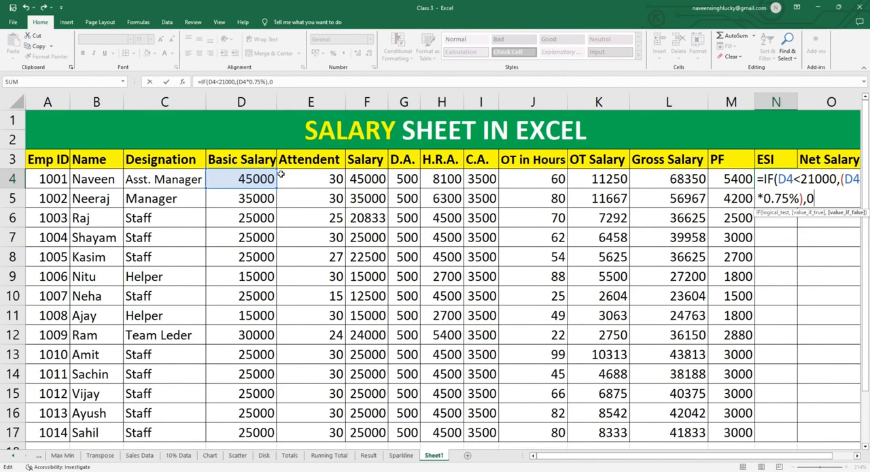
key(Return)
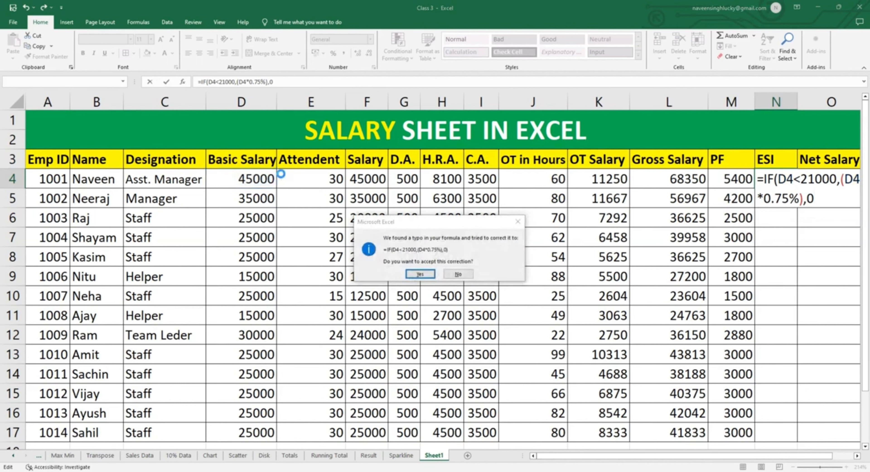
key(Return)
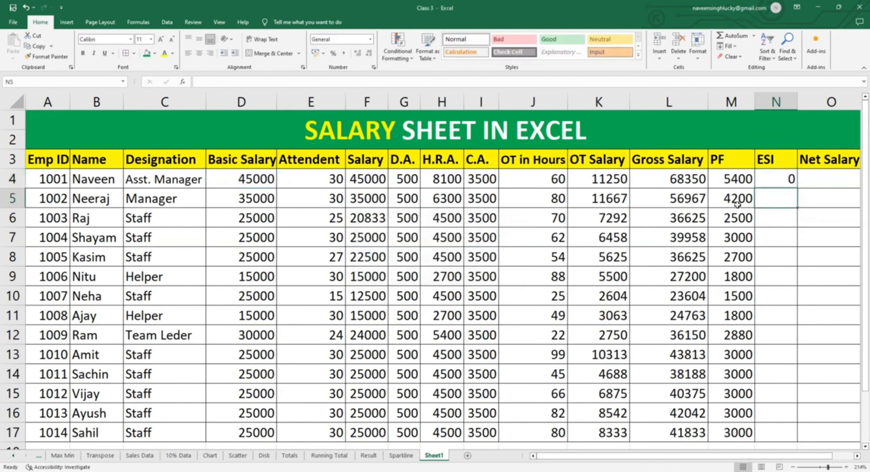
Copy the ESI formula from N4 down to N17 and format the values as whole numbers without decimals
click(774, 177)
click(240, 173)
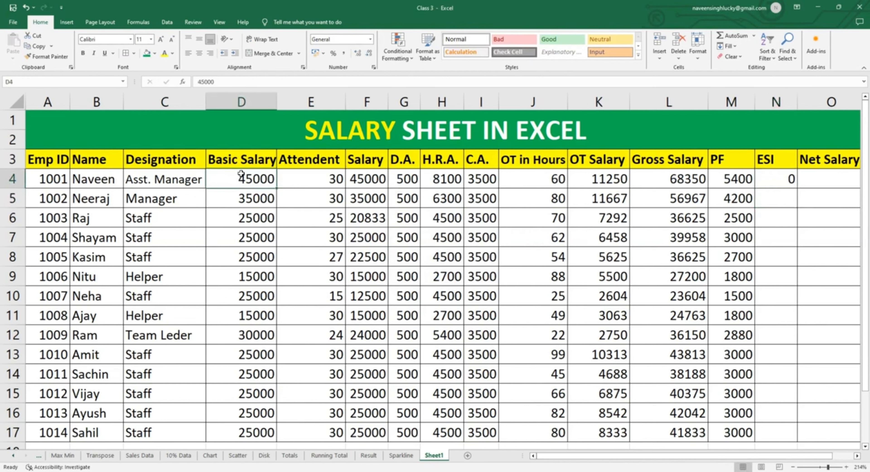
click(774, 176)
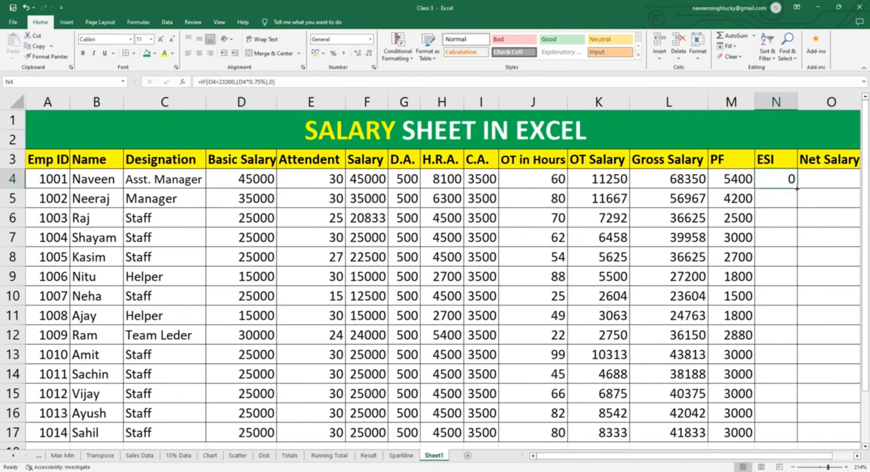
drag(798, 188, 789, 440)
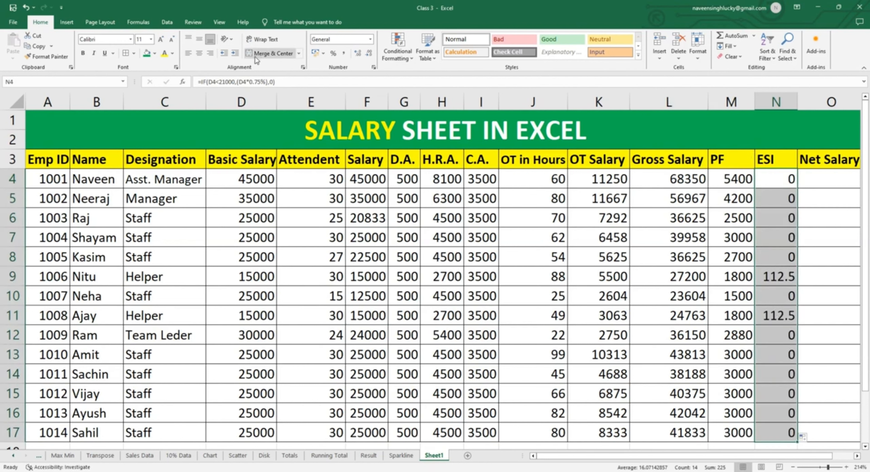
click(368, 53)
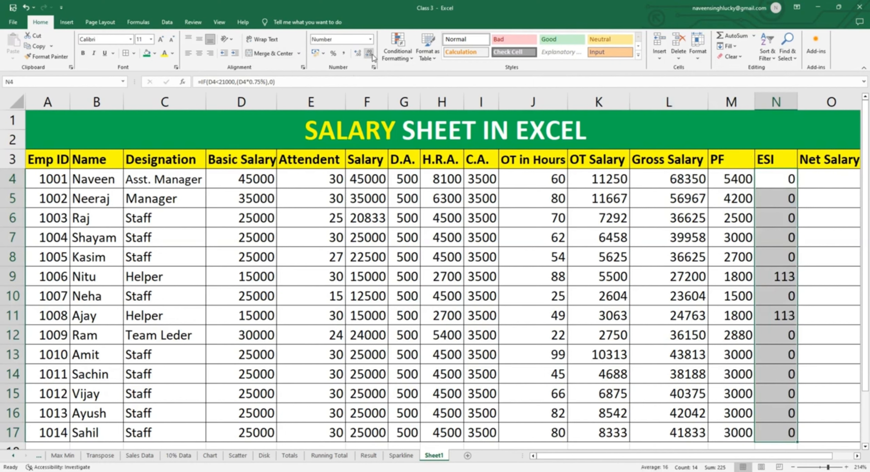
click(801, 272)
click(787, 276)
click(789, 318)
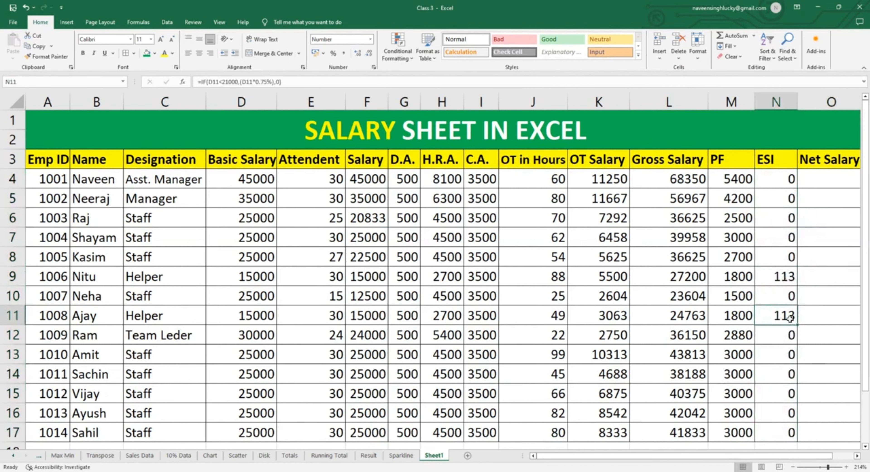
Calculate the Net Salary in O4 by subtracting PF and ESI from the Gross Salary with =L4-M4-N4
click(835, 179)
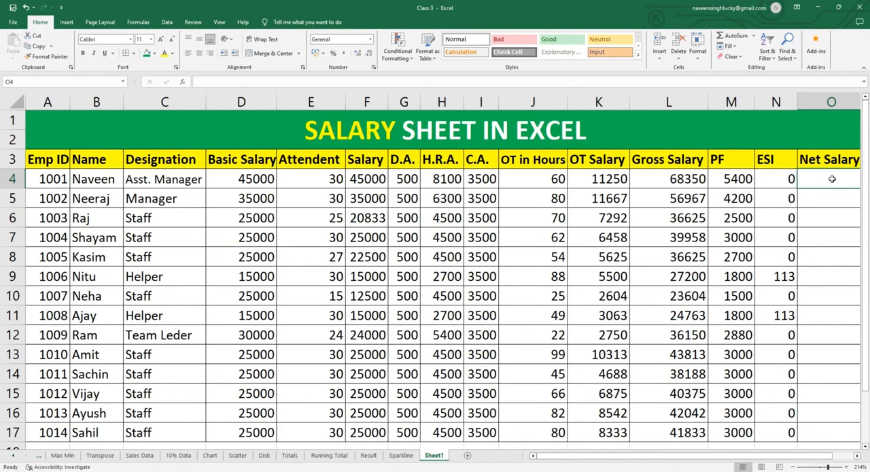
text(=)
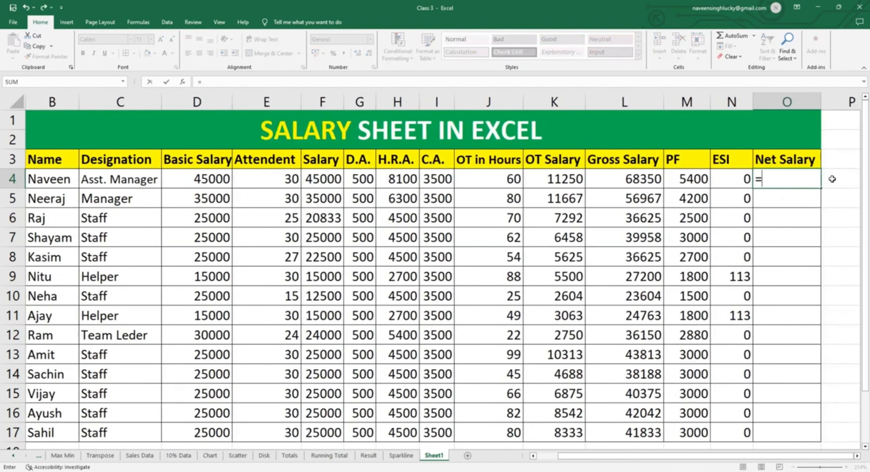
key(Left)
key(Left)
key(Left)
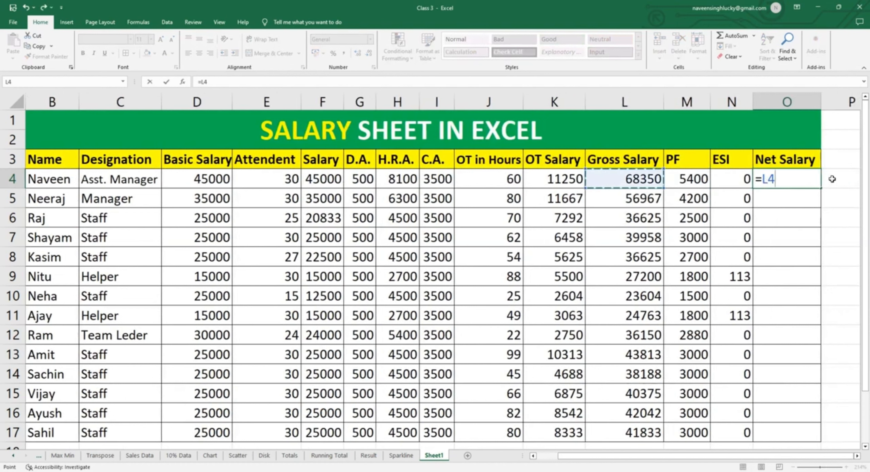
text(-)
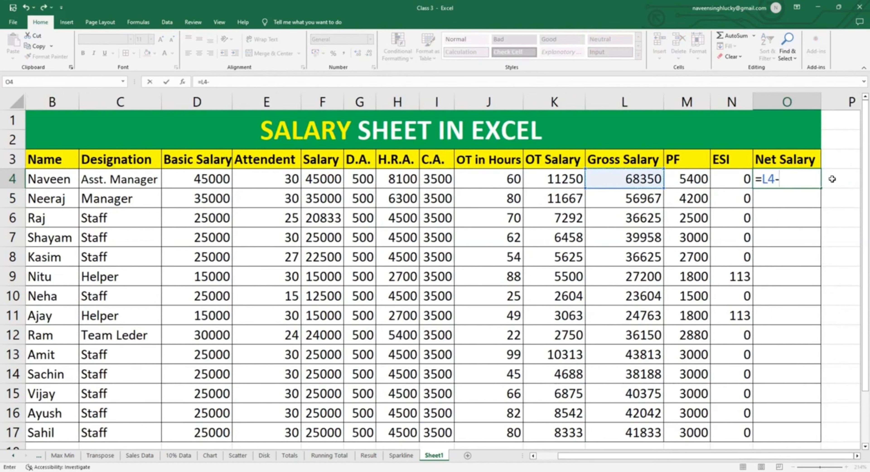
key(Left)
key(Left)
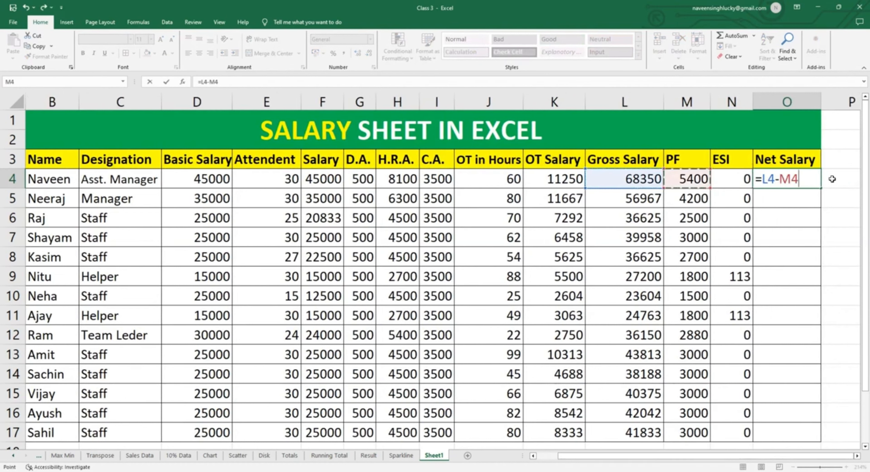
text(-)
key(Left)
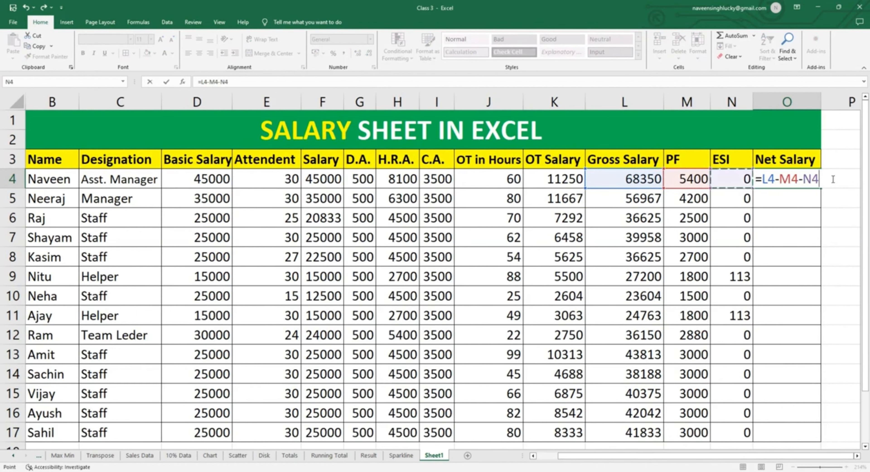
key(Return)
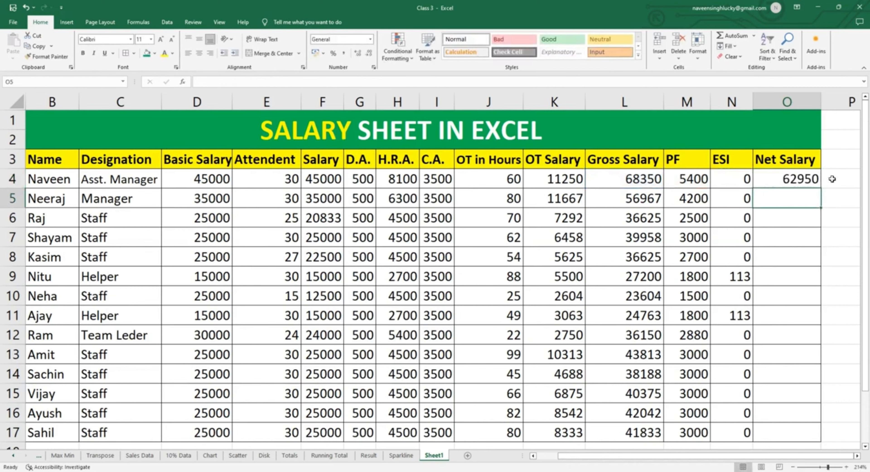
Copy the Net Salary formula from O4 down to O17
click(815, 176)
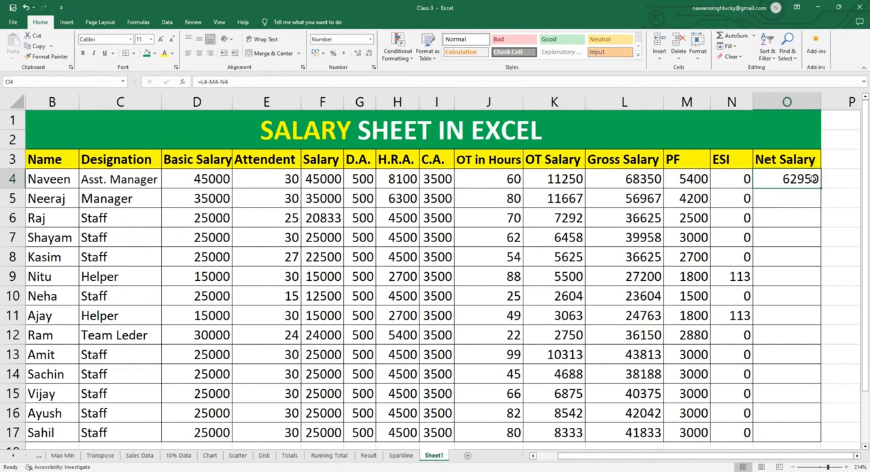
scroll(823, 188, right, 5)
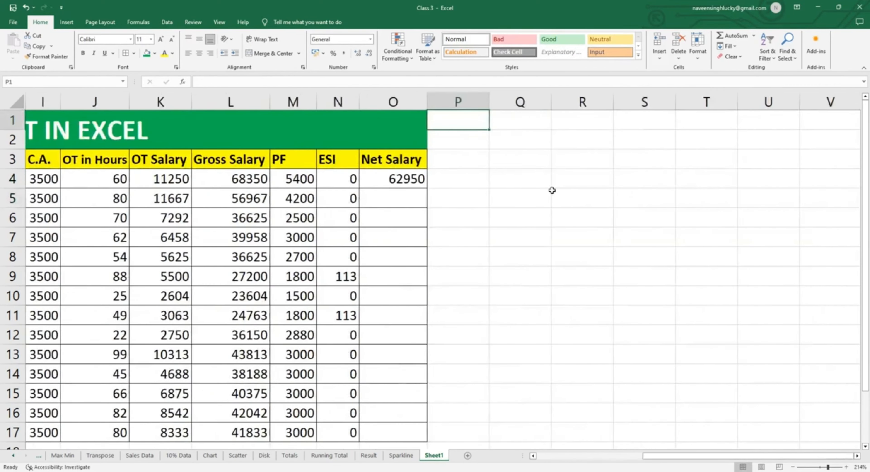
click(414, 180)
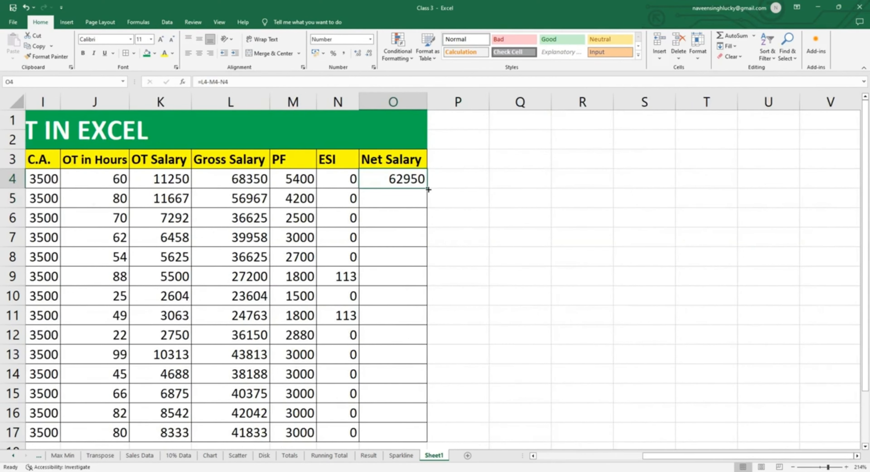
double_click(428, 189)
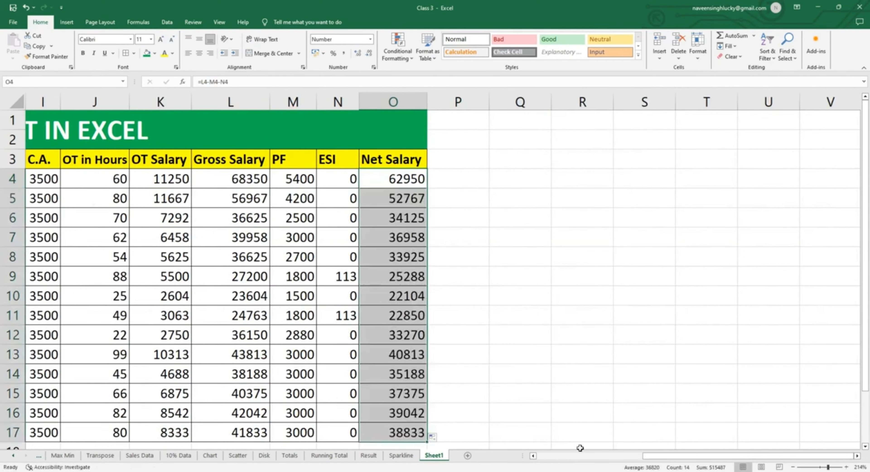
Narrow the Attendent column slightly so the whole table through Net Salary fits in view
click(559, 457)
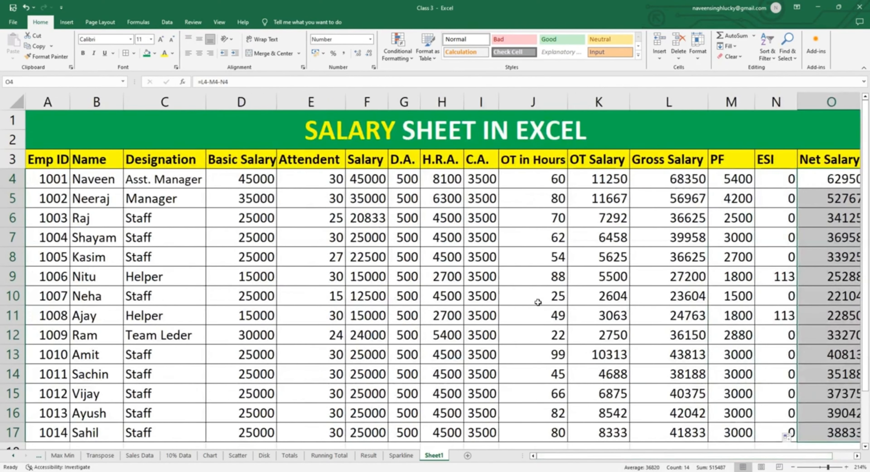
click(685, 233)
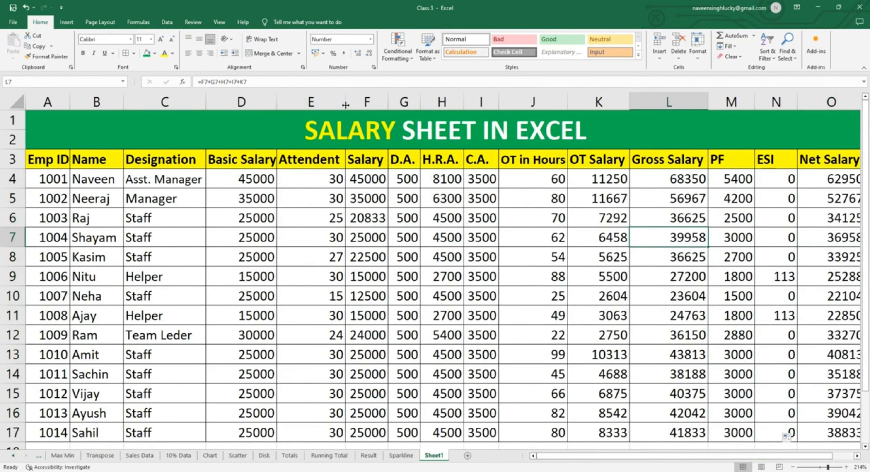
drag(345, 105, 340, 105)
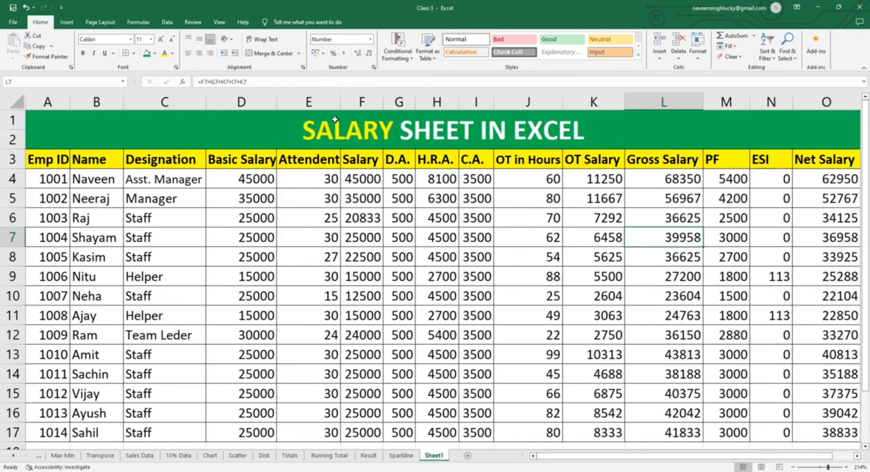
Center the employee data in A4:O17 horizontally
click(40, 174)
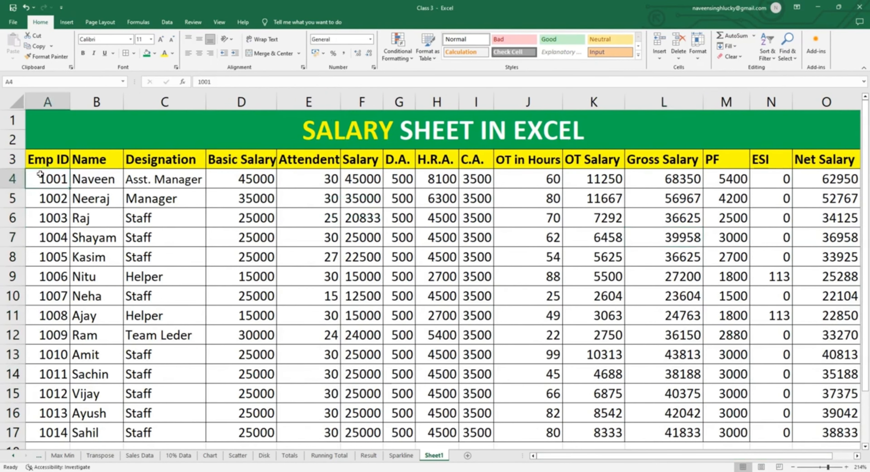
key(ctrl+shift+Down)
key(ctrl+shift+Right)
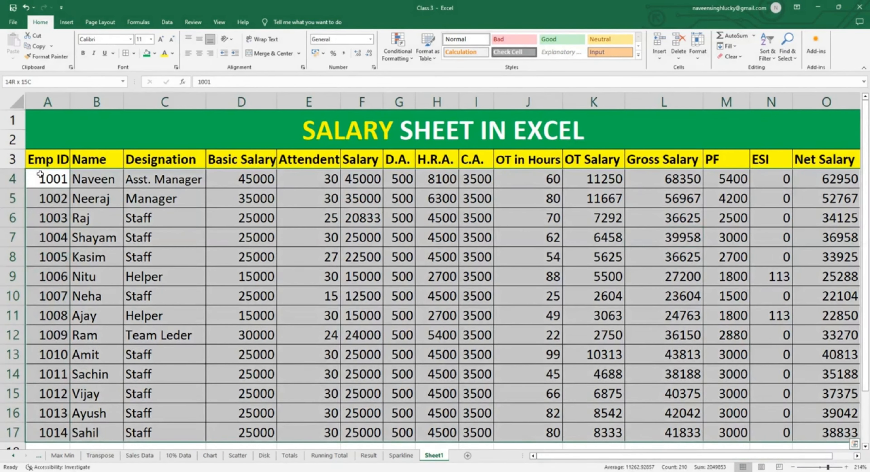
click(199, 54)
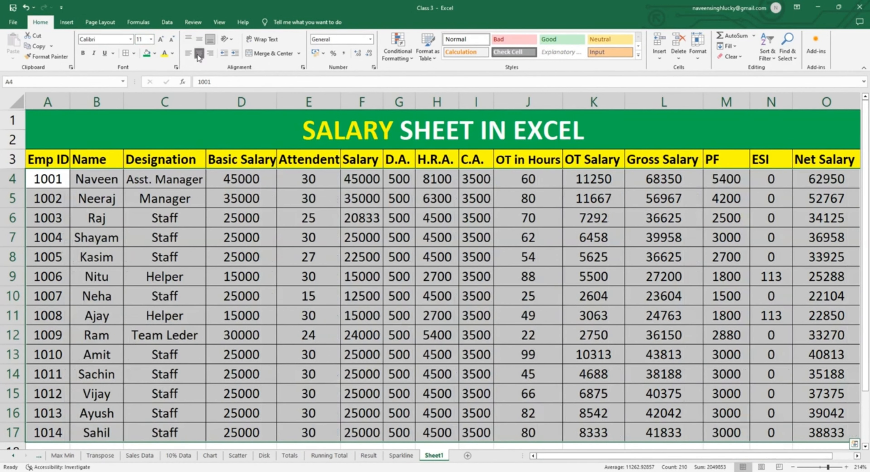
click(352, 274)
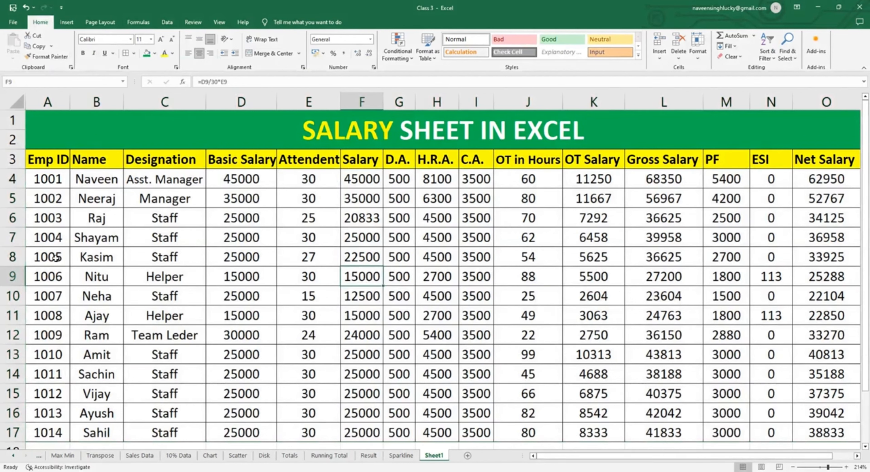
Fill the Emp ID column, A3:A17, with yellow
click(48, 168)
key(ctrl+shift+Down)
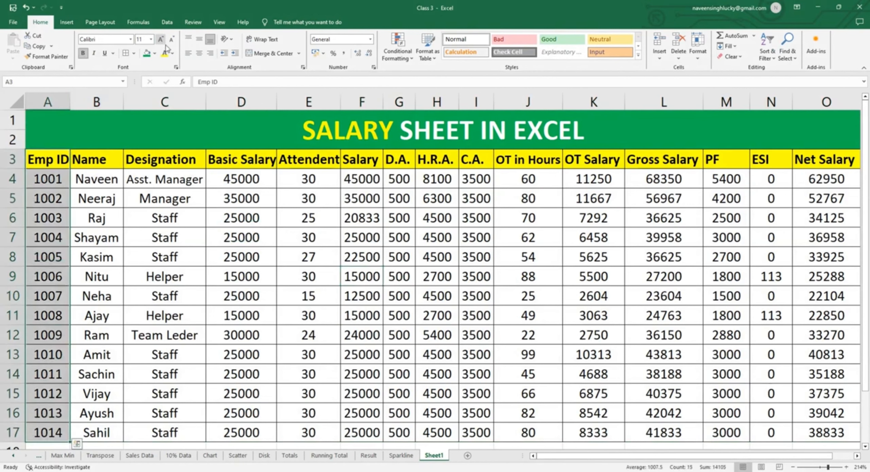
click(155, 53)
click(170, 124)
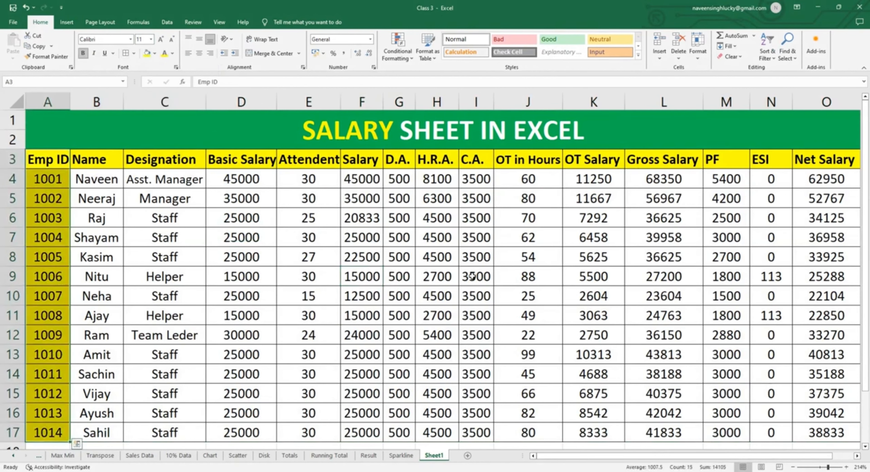
click(362, 179)
click(388, 243)
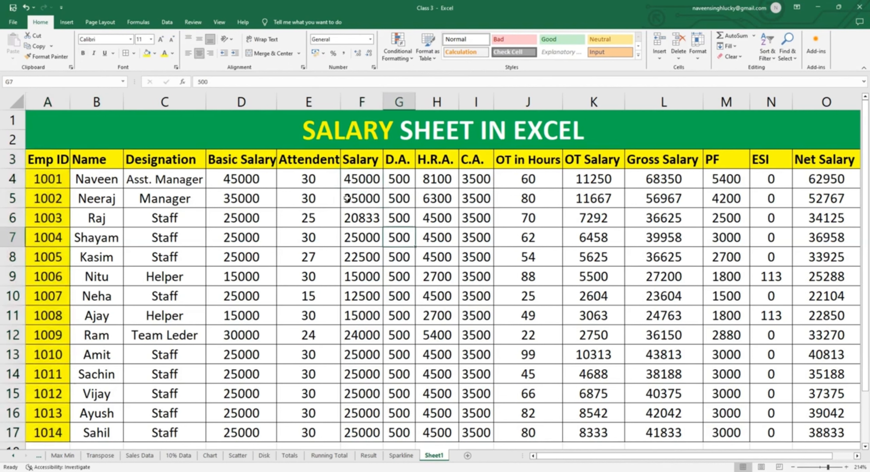
Fill the Basic Salary values in D4:D17 and the Net Salary values in O4:O17 with yellow
drag(249, 176, 241, 432)
click(147, 53)
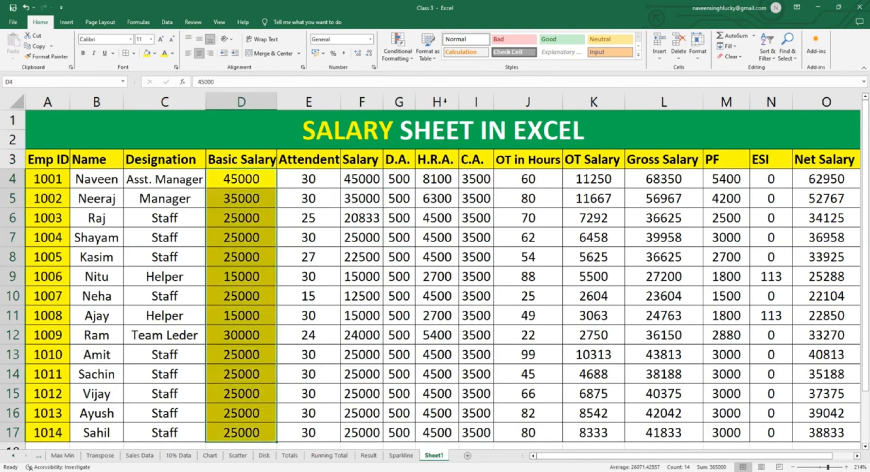
drag(808, 179, 823, 432)
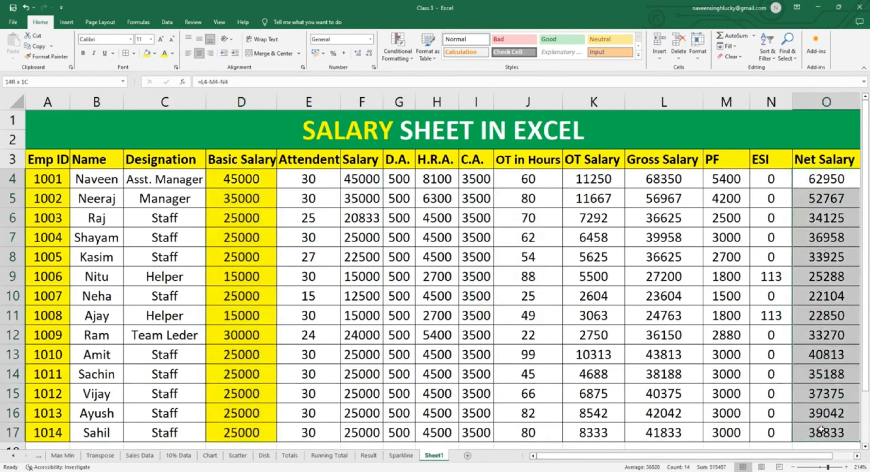
click(146, 53)
Fill the Salary, D.A., H.R.A. and C.A. values in F4:I17 with a light tint of Blue, Accent 1
drag(349, 174, 436, 216)
drag(435, 252, 478, 436)
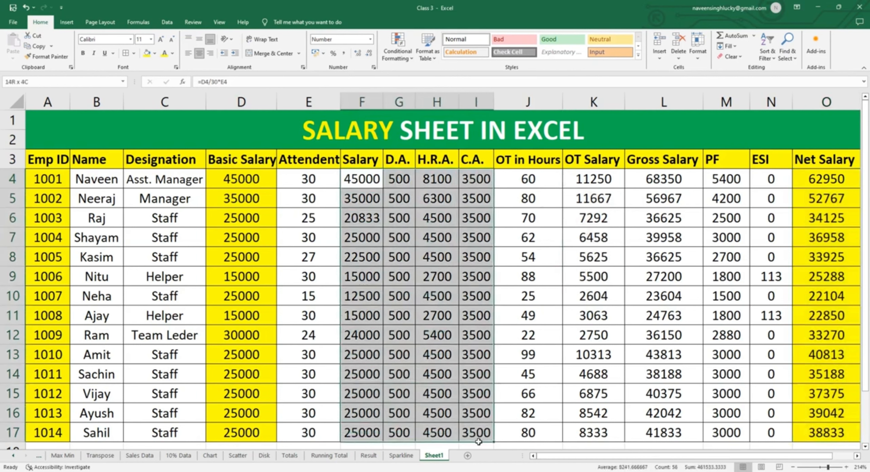
click(155, 53)
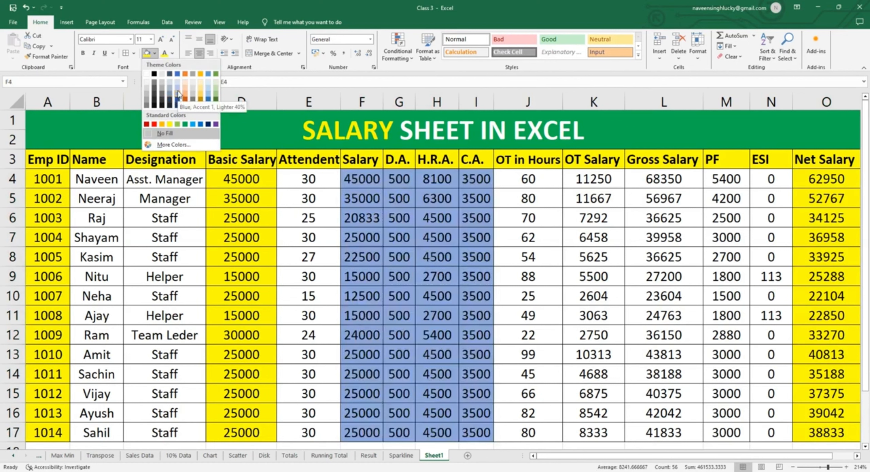
click(178, 90)
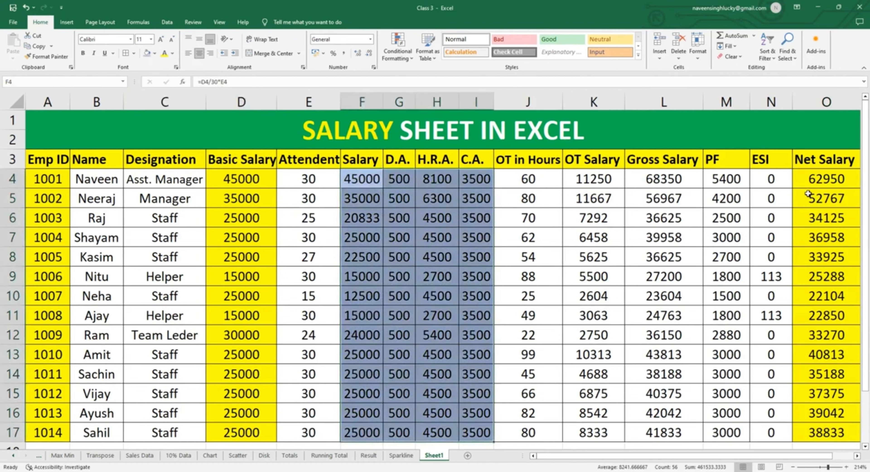
Make the Net Salary values in O4:O17 and the employee names in B4:B17 bold
drag(811, 179, 824, 432)
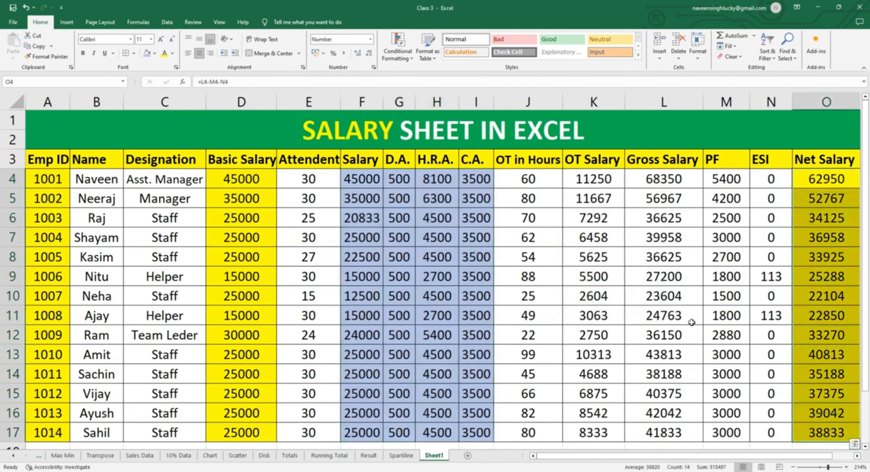
click(83, 53)
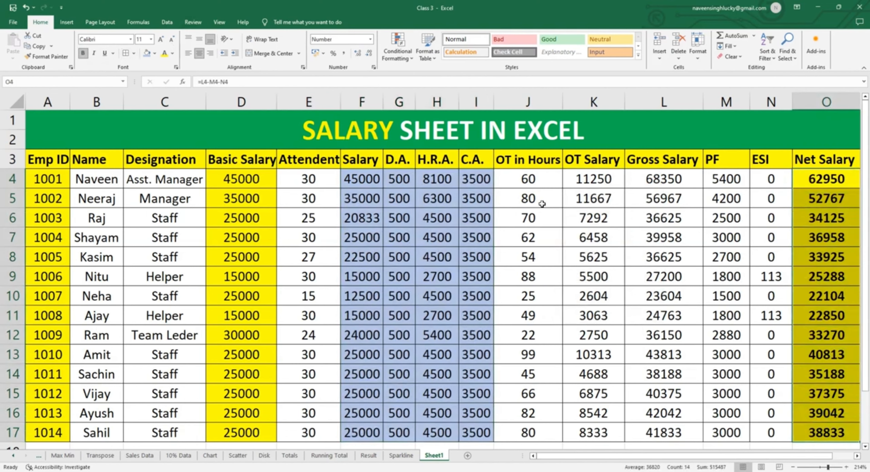
click(542, 203)
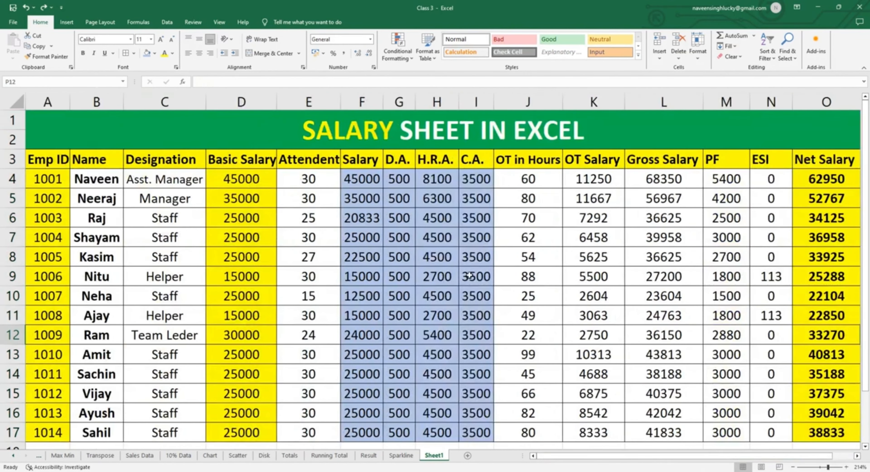
click(469, 275)
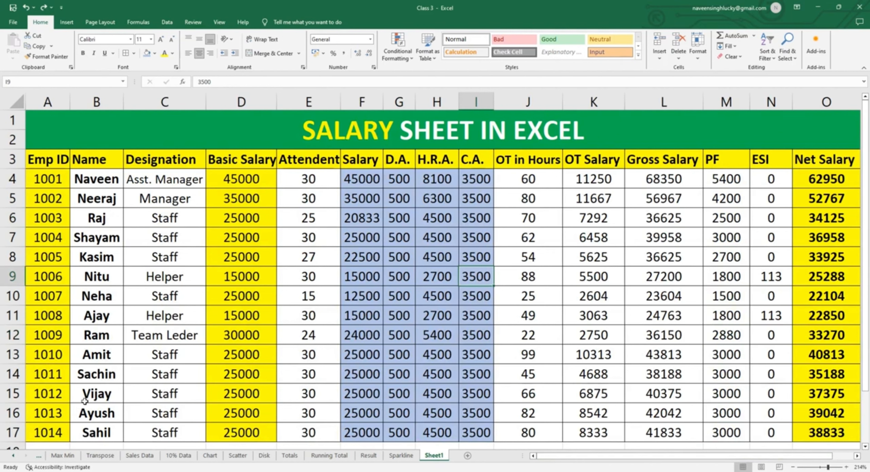
Apply the comma style to the Basic Salary values in D4:D17 and remove both decimal places
drag(240, 175, 242, 433)
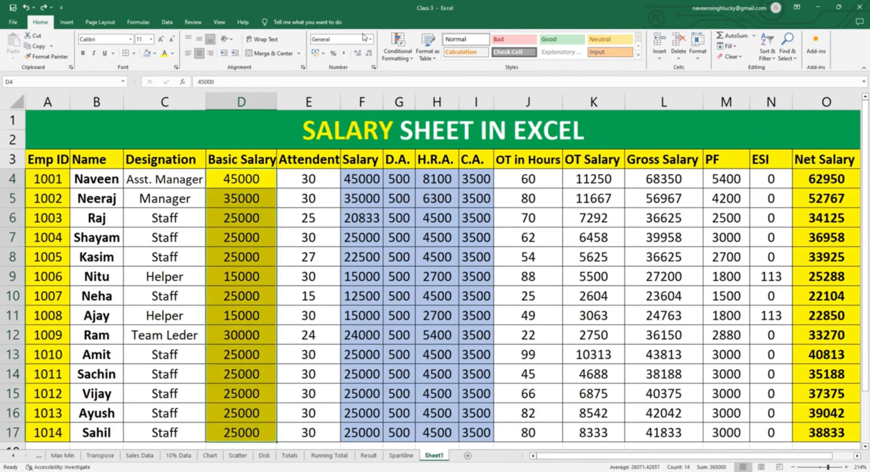
click(342, 54)
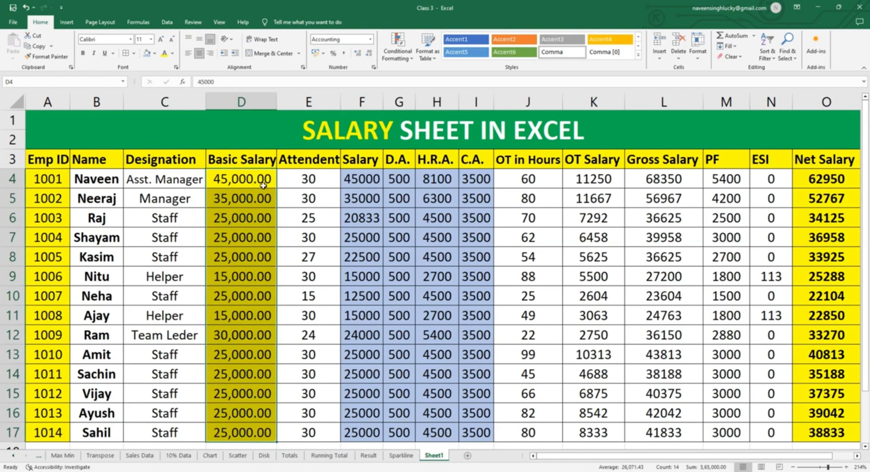
click(369, 53)
click(368, 53)
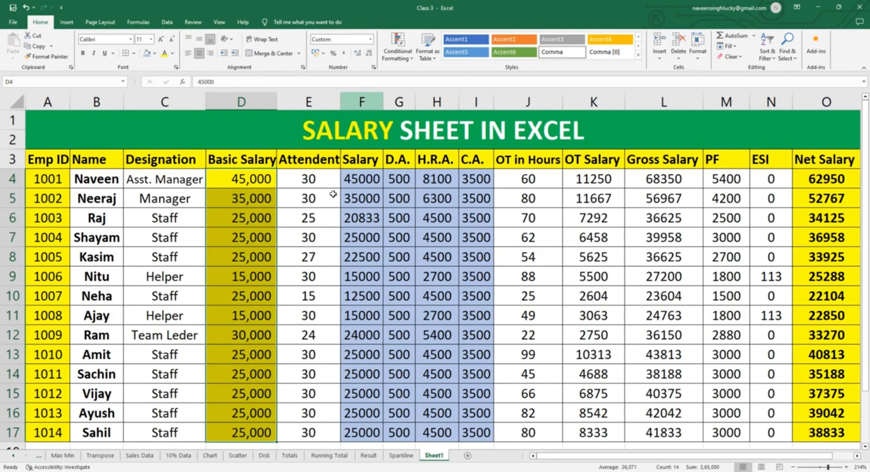
click(234, 161)
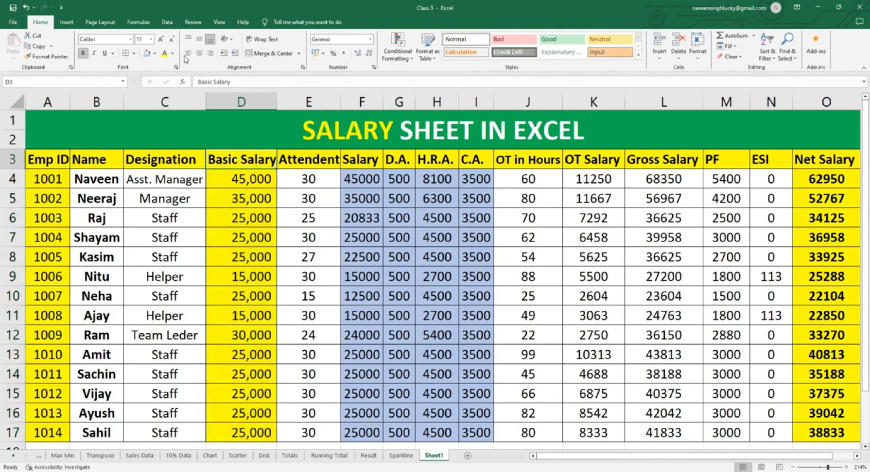
Wrap the Basic Salary header in D3 and centre it vertically and horizontally
click(267, 39)
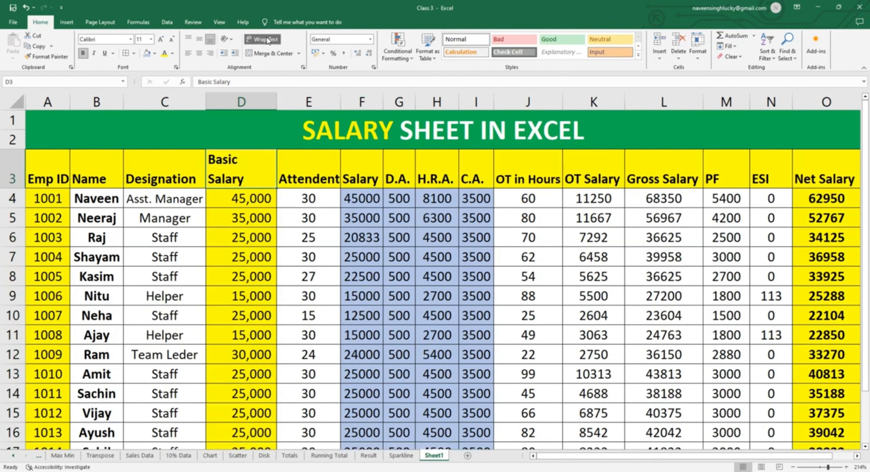
click(199, 39)
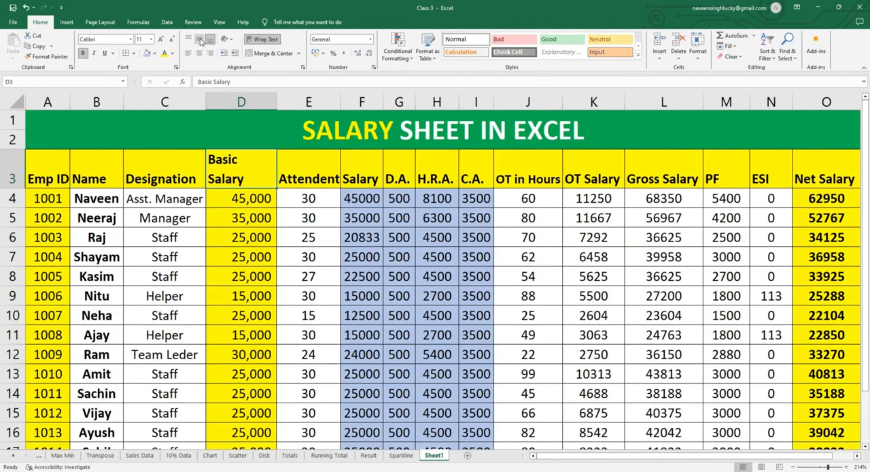
click(200, 54)
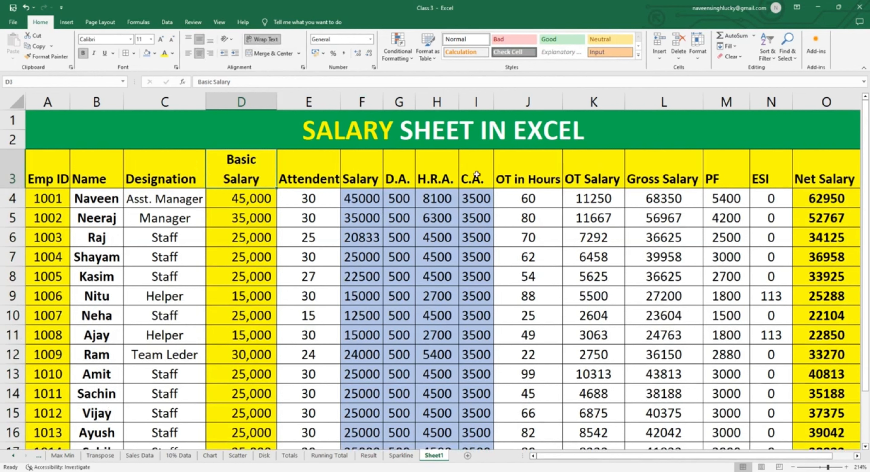
Turn on text wrapping and middle alignment for the OT in Hours and Gross Salary headers in J3 and L3, and narrow the Basic Salary column
click(518, 173)
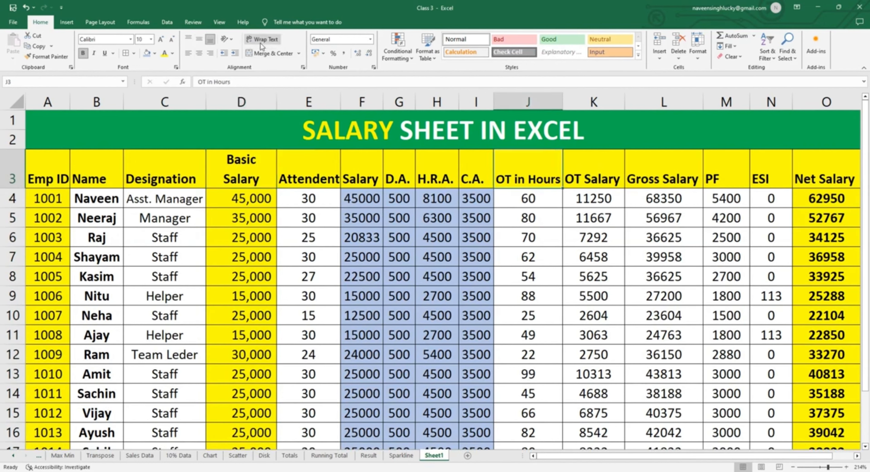
click(200, 40)
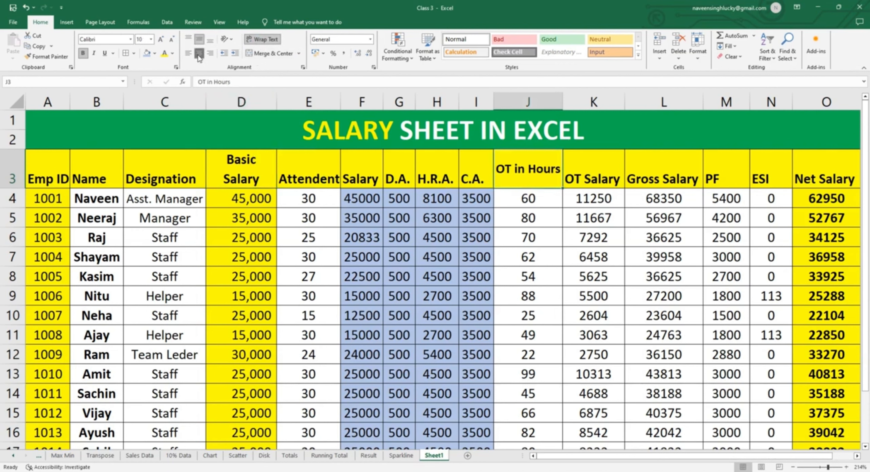
click(658, 182)
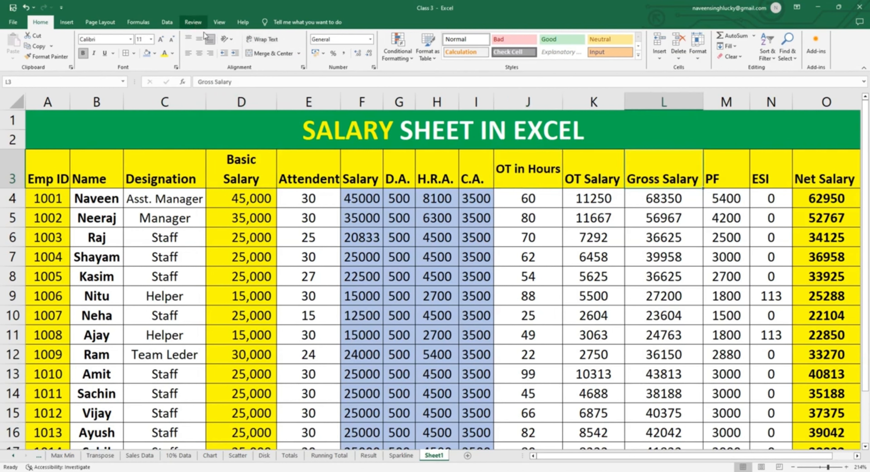
click(262, 39)
click(199, 40)
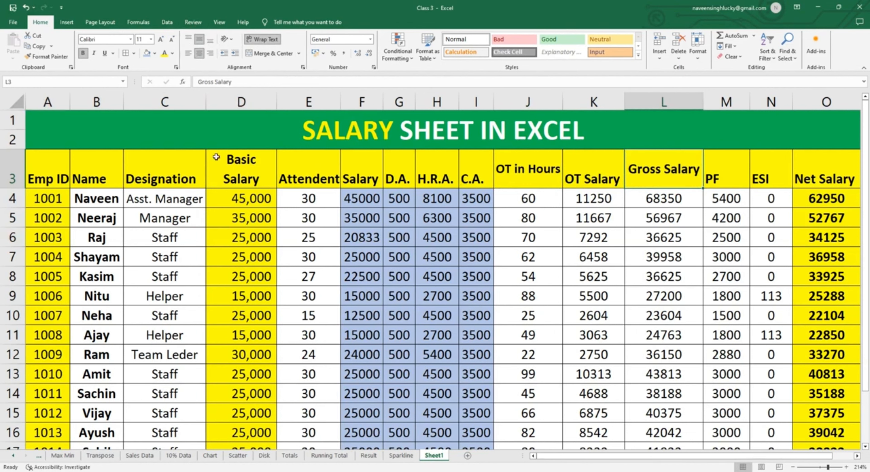
drag(277, 104, 265, 104)
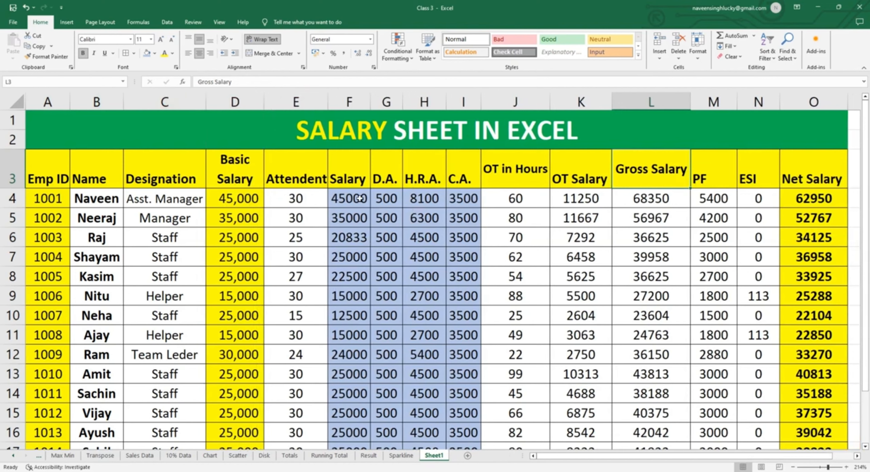
click(340, 194)
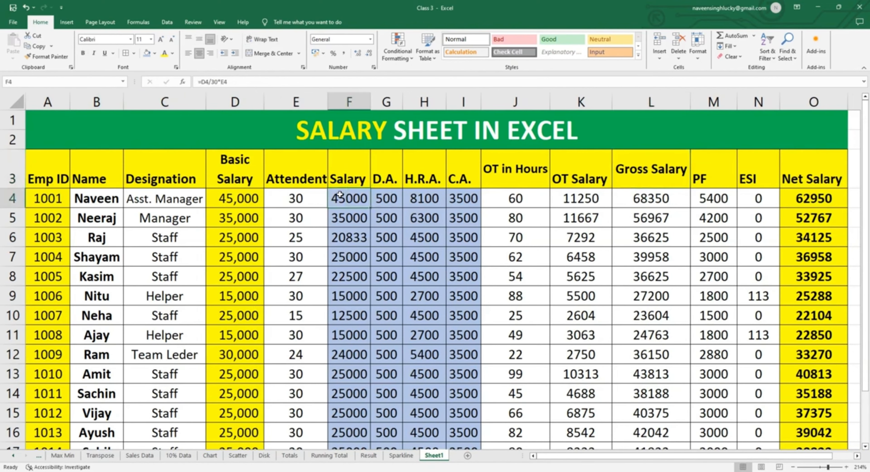
key(ctrl+shift+End)
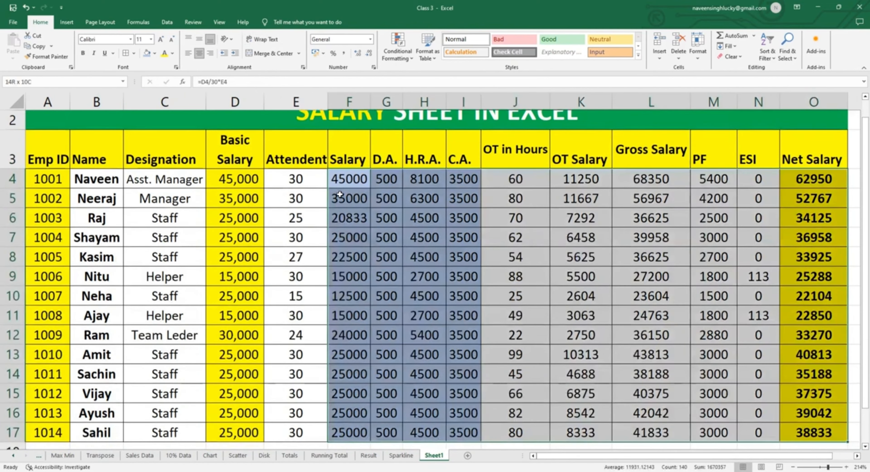
key(Left)
key(shift+Down)
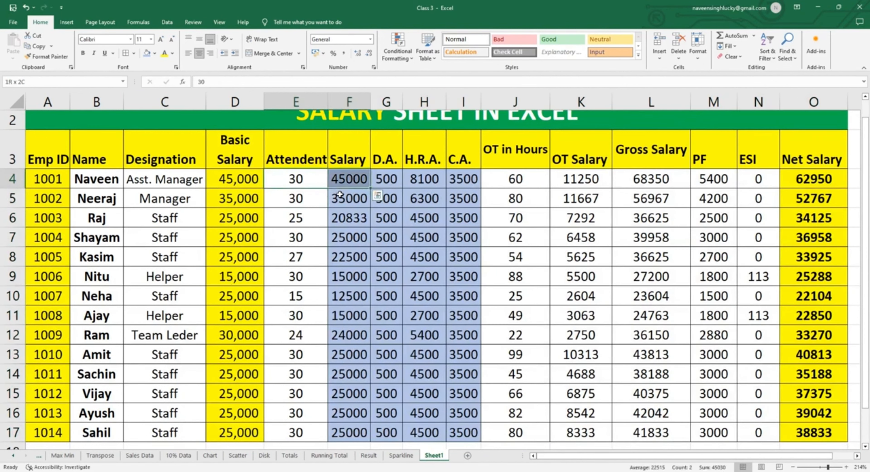
Apply the comma style to the Salary, D.A., H.R.A. and C.A. values in F4:I17 and remove both decimal places
key(Right)
key(shift+Right)
key(shift+Right)
key(shift+Right)
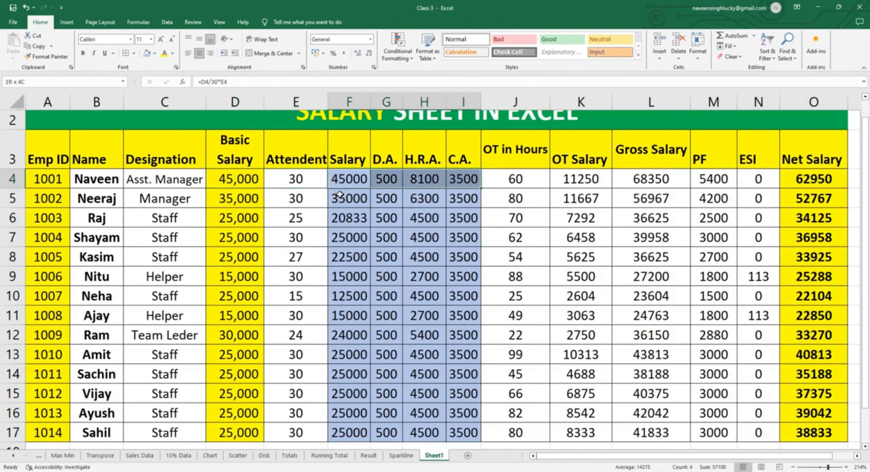
key(ctrl+shift+Down)
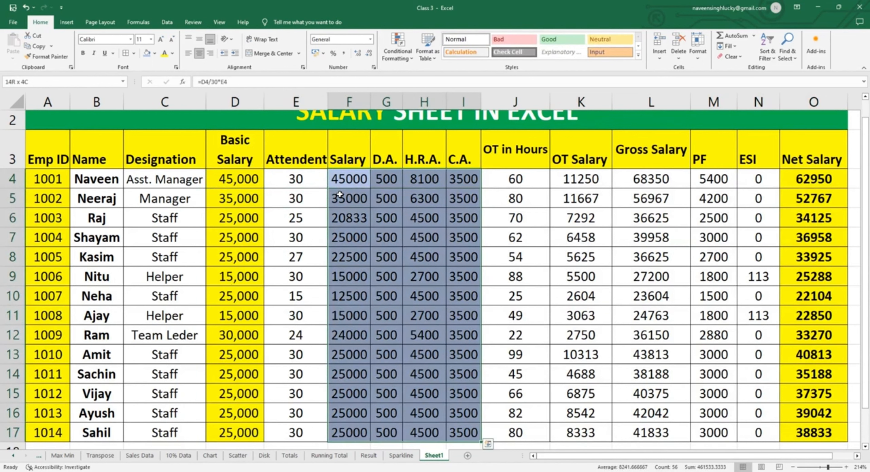
click(344, 53)
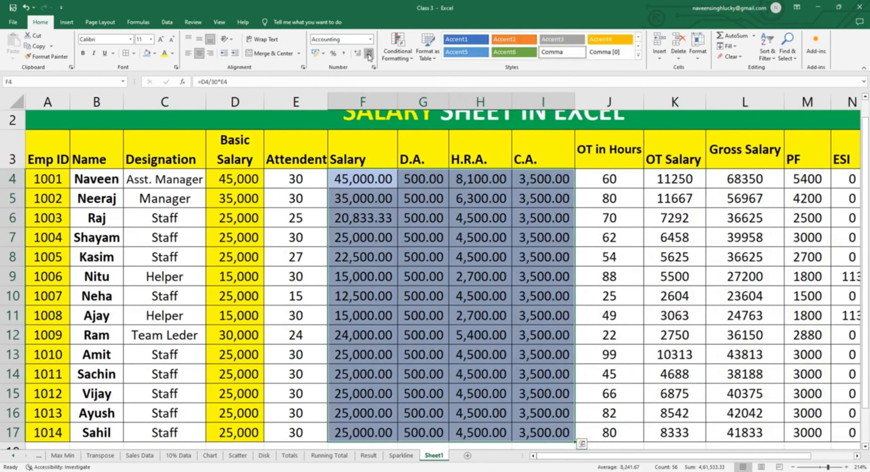
click(369, 54)
click(369, 54)
click(423, 253)
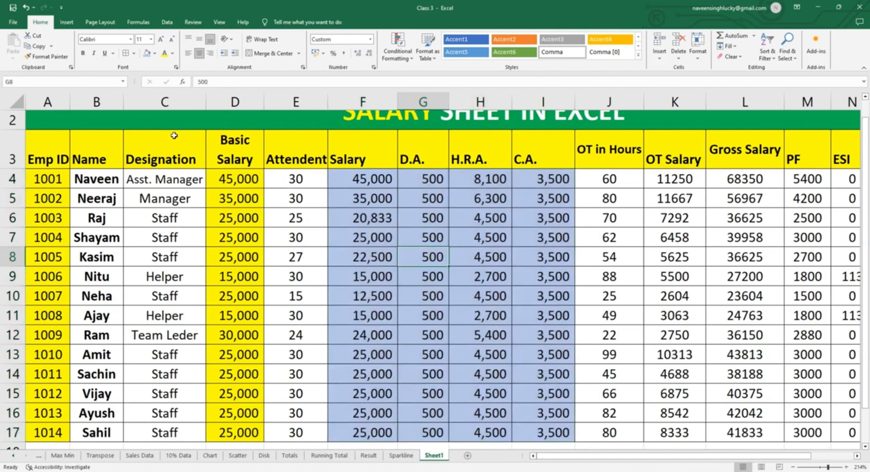
Give the OT in Hours values in J4:J17 the custom number format #" Hrs "
click(622, 179)
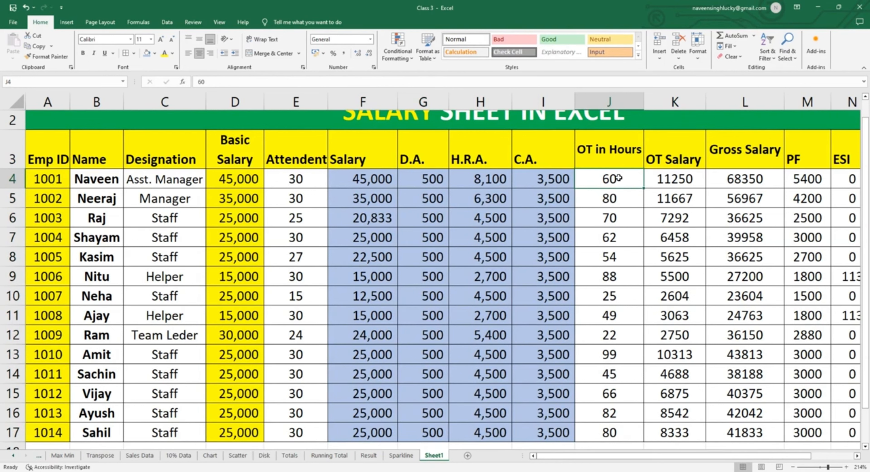
key(ctrl+shift+Down)
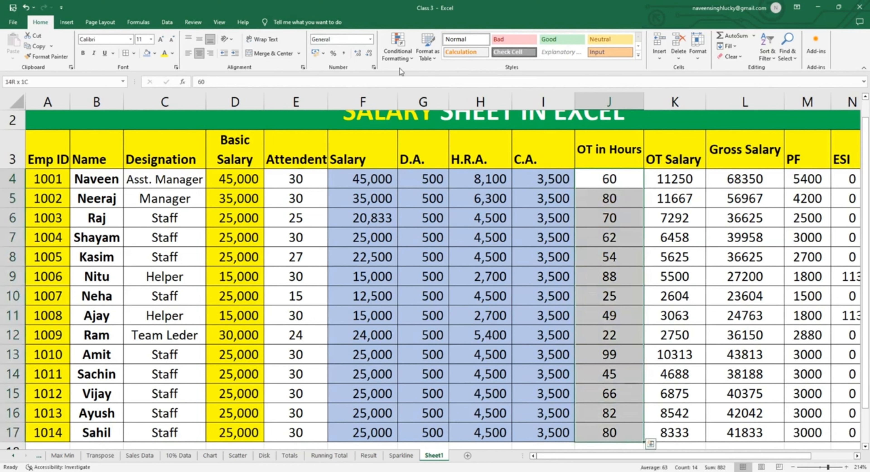
click(373, 67)
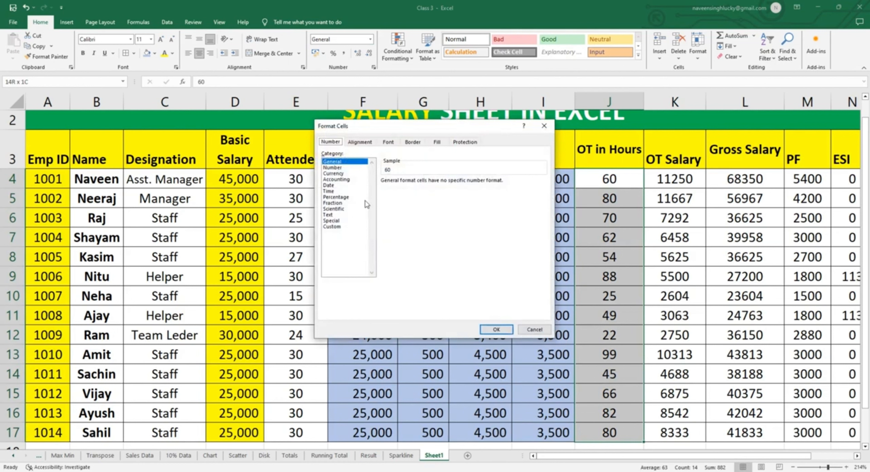
click(341, 227)
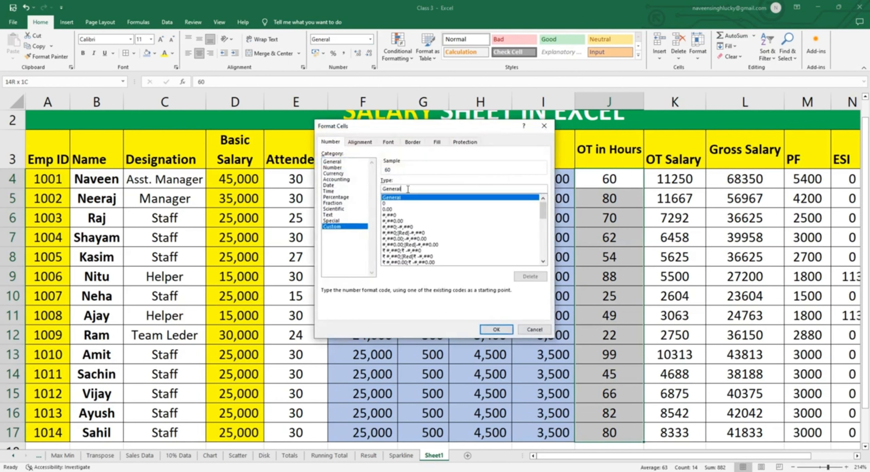
key(BackSpace)
key(BackSpace)
key(BackSpace)
key(BackSpace)
key(BackSpace)
key(BackSpace)
key(BackSpace)
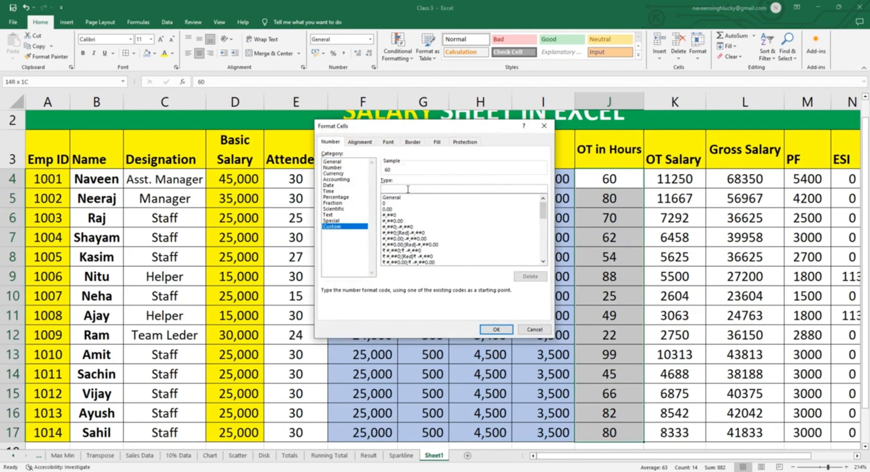
text(#"H)
key(BackSpace)
text(Hrs")
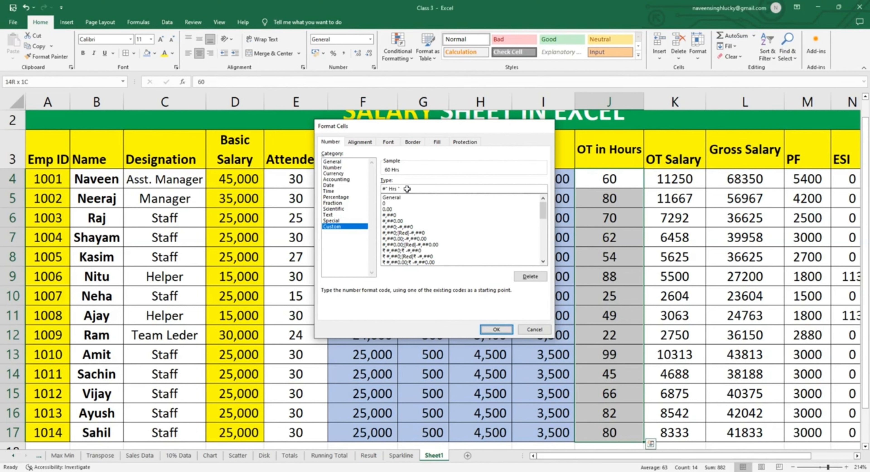
key(Return)
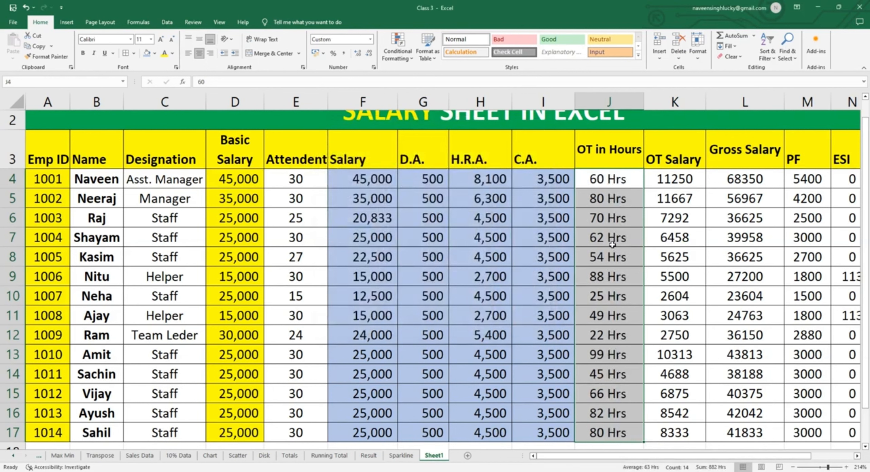
click(610, 295)
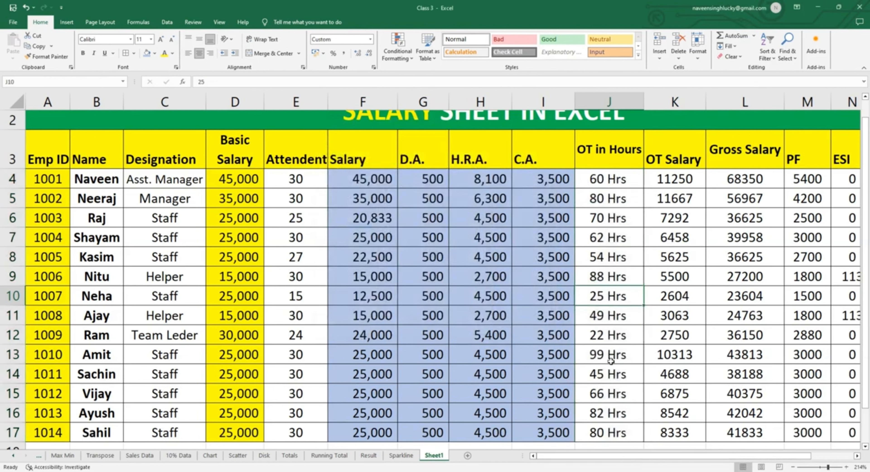
Apply the comma style to the OT Salary, Gross Salary and PF values in K4:M17 and remove both decimal places
click(674, 175)
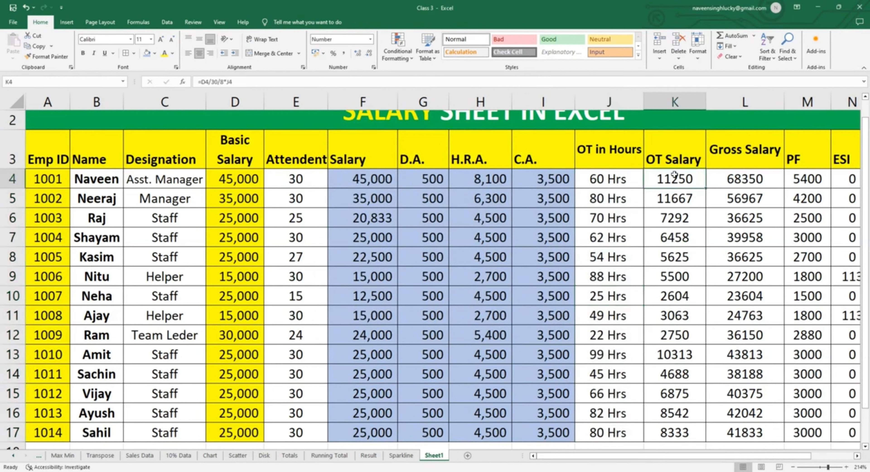
key(shift+Right)
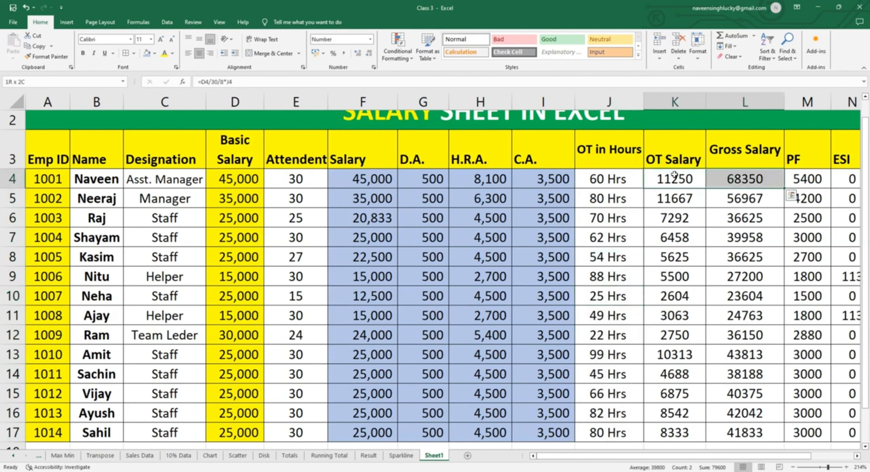
key(shift+Right)
key(ctrl+shift+Down)
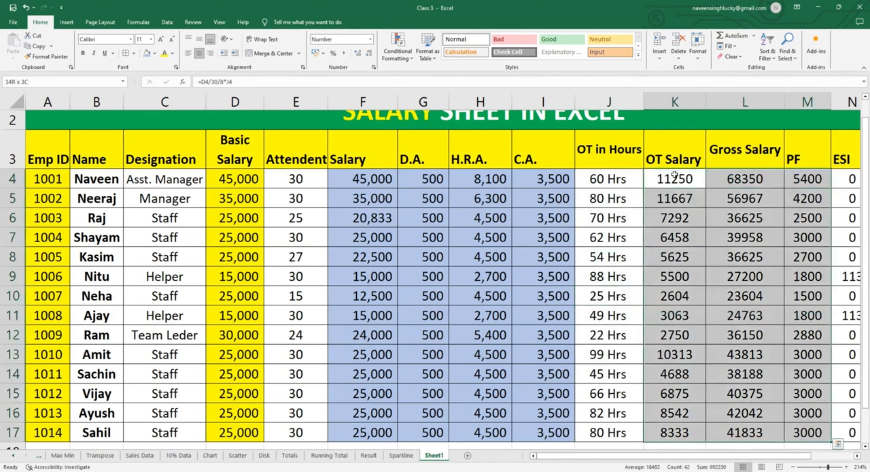
click(344, 53)
click(368, 53)
click(368, 53)
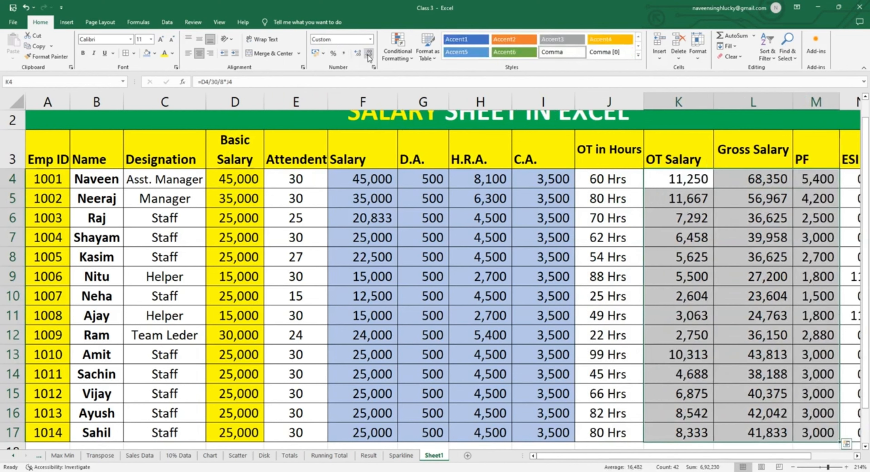
click(768, 276)
key(Delete)
key(Right)
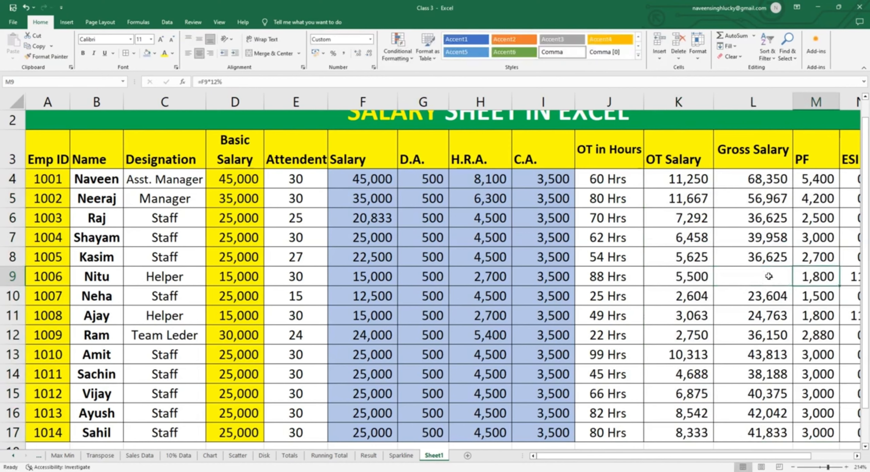
key(ctrl+z)
Apply the comma style to the Net Salary values in O4:O17 and remove both decimal places
key(Right)
key(Right)
key(Right)
key(Right)
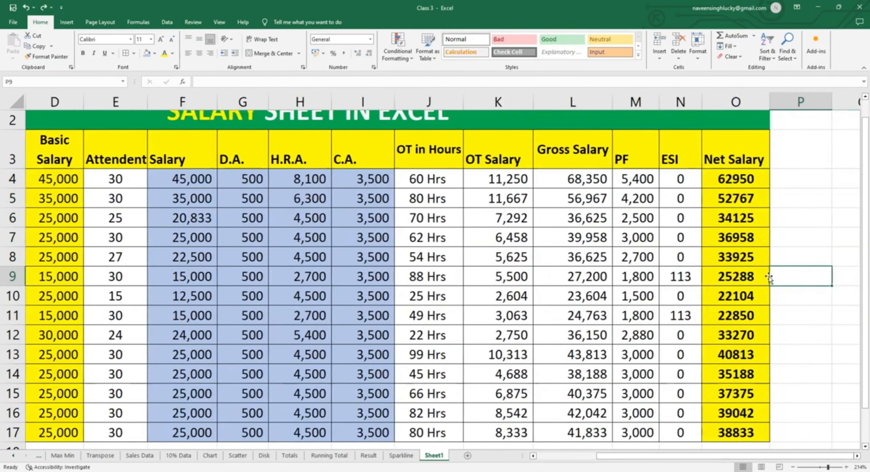
click(747, 179)
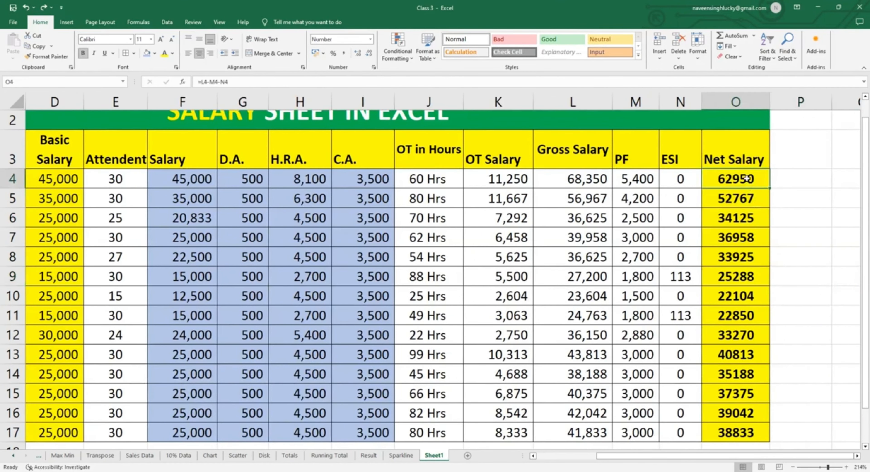
key(ctrl+shift+Down)
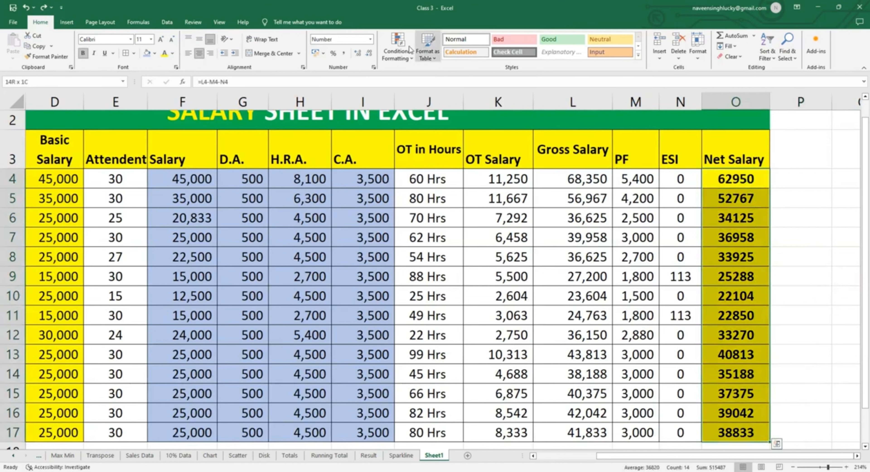
click(343, 55)
click(369, 54)
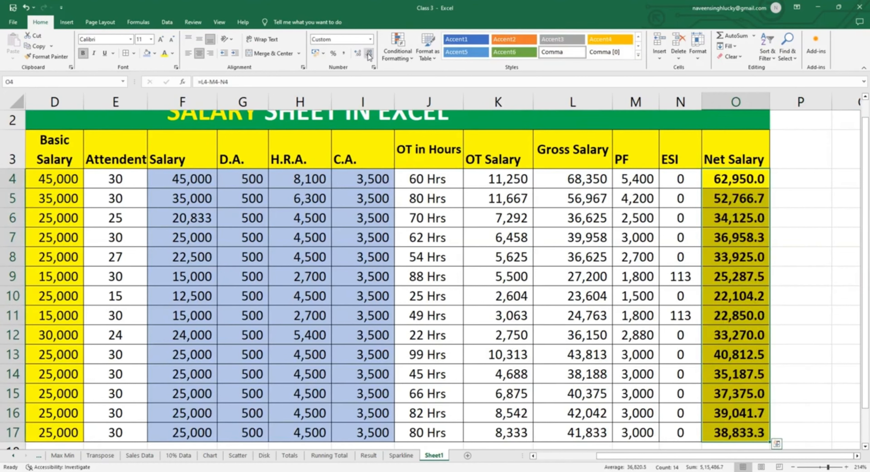
click(369, 54)
click(556, 210)
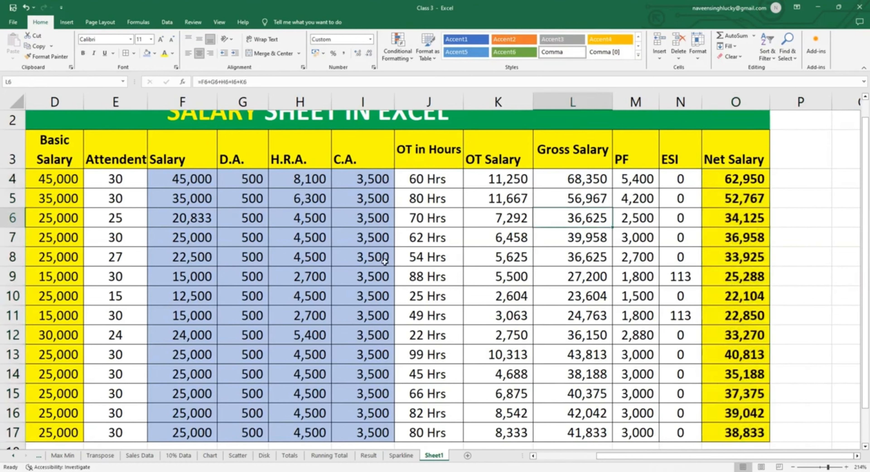
Select the whole sheet and autofit all column widths to their contents
key(ctrl+Left)
key(ctrl+Up)
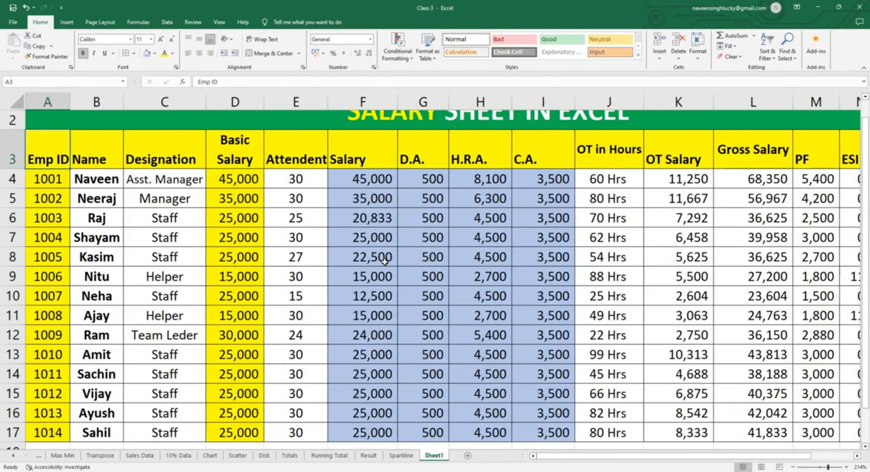
key(ctrl+Up)
key(ctrl+a)
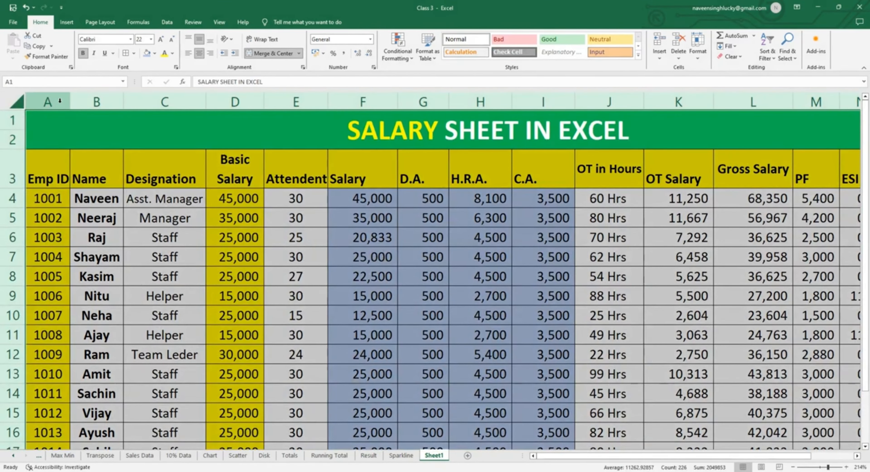
double_click(70, 101)
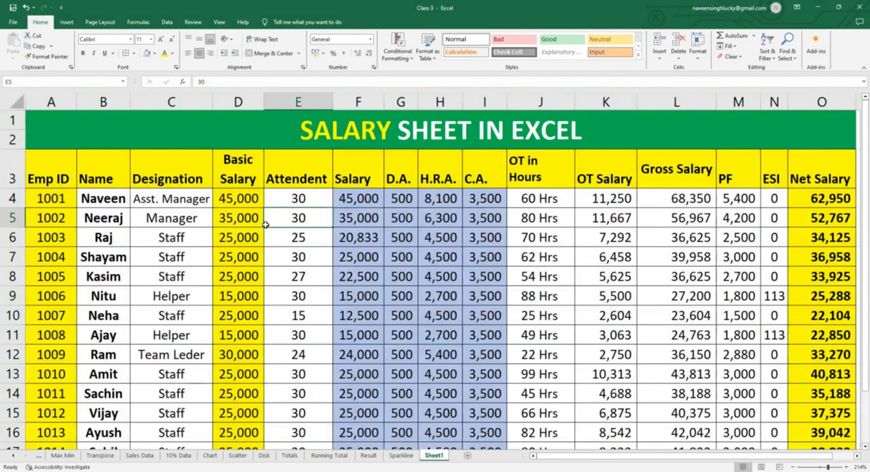
click(266, 224)
scroll(266, 225, down, 1)
scroll(266, 224, up, 1)
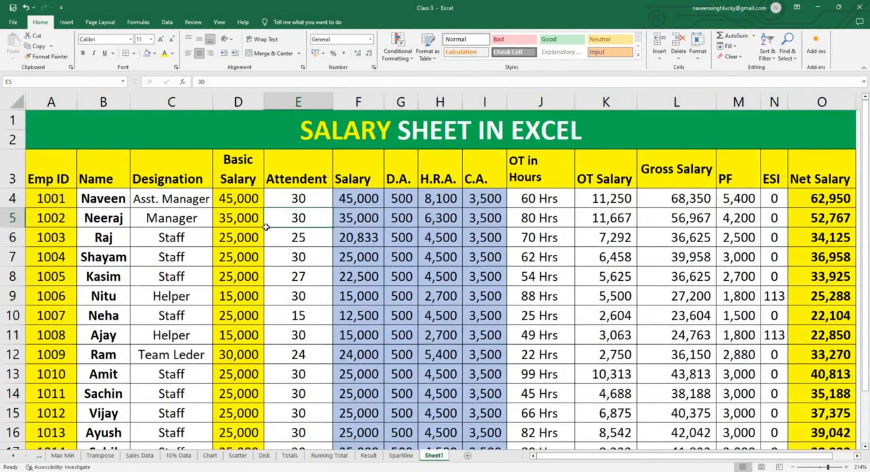